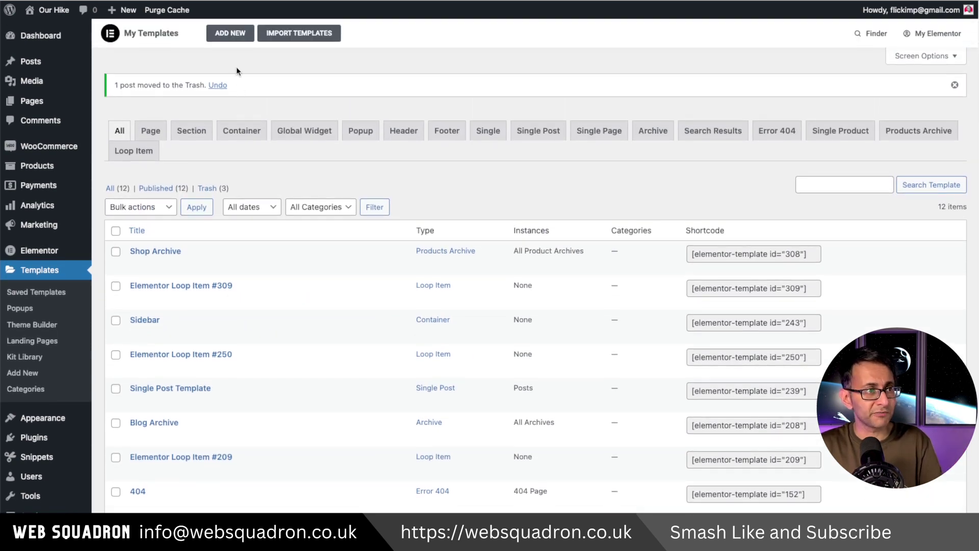
- Add a new Single Product-type template named 'Single Product Template' and create it
{"action": "left_click", "coordinate": [230, 33]}
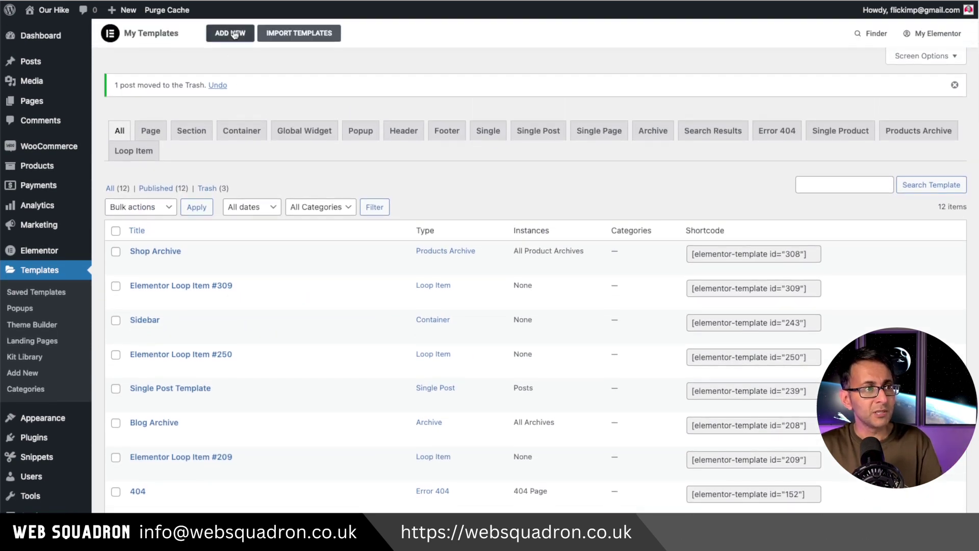
{"action": "left_click", "coordinate": [597, 256]}
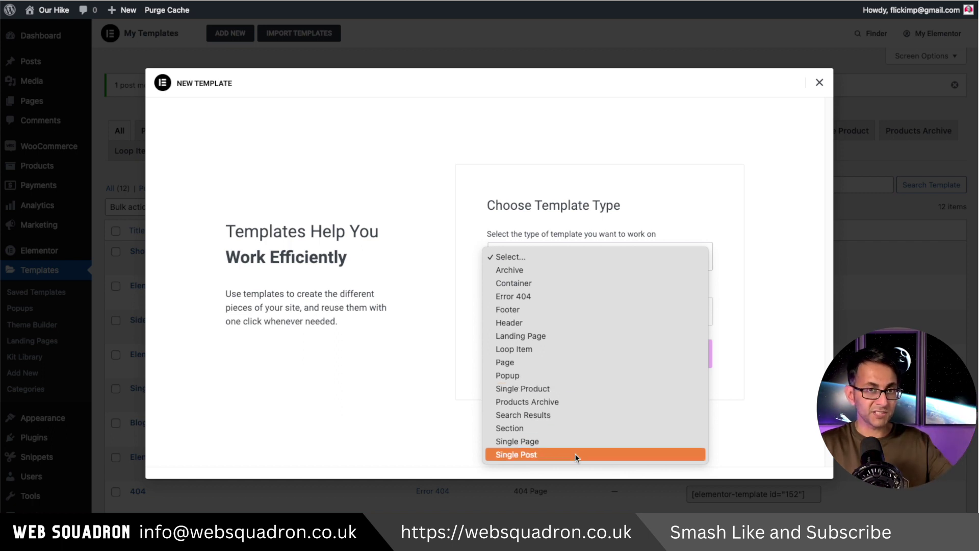
{"action": "left_click", "coordinate": [568, 388]}
{"action": "left_click", "coordinate": [542, 311]}
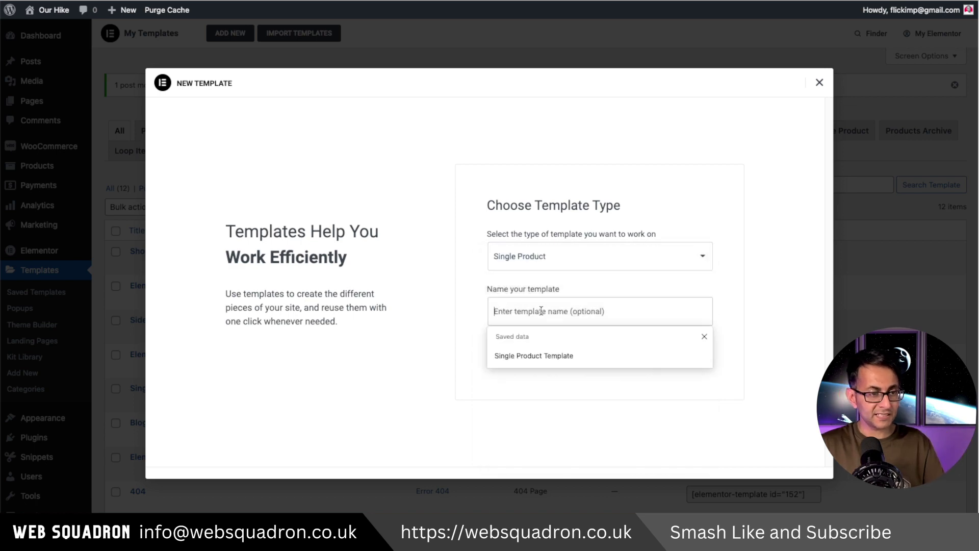
{"action": "left_click", "coordinate": [541, 353]}
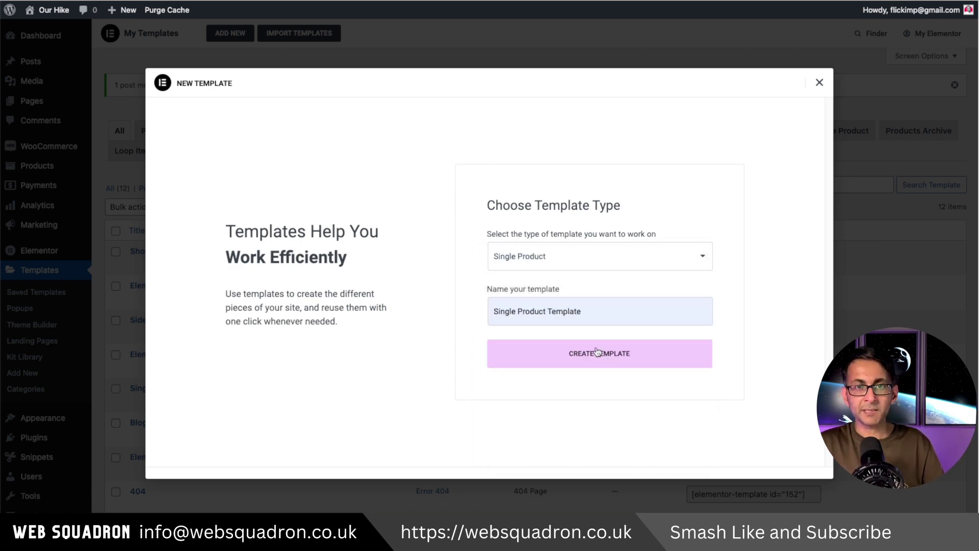
{"action": "left_click", "coordinate": [598, 353]}
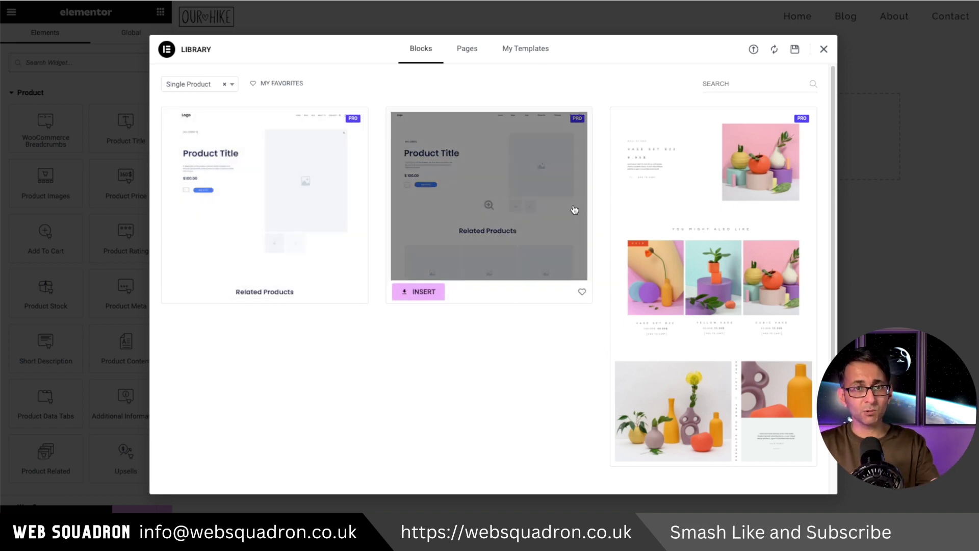
- Dismiss the block library and paste the copied post layout into the empty section
{"action": "left_click", "coordinate": [824, 51]}
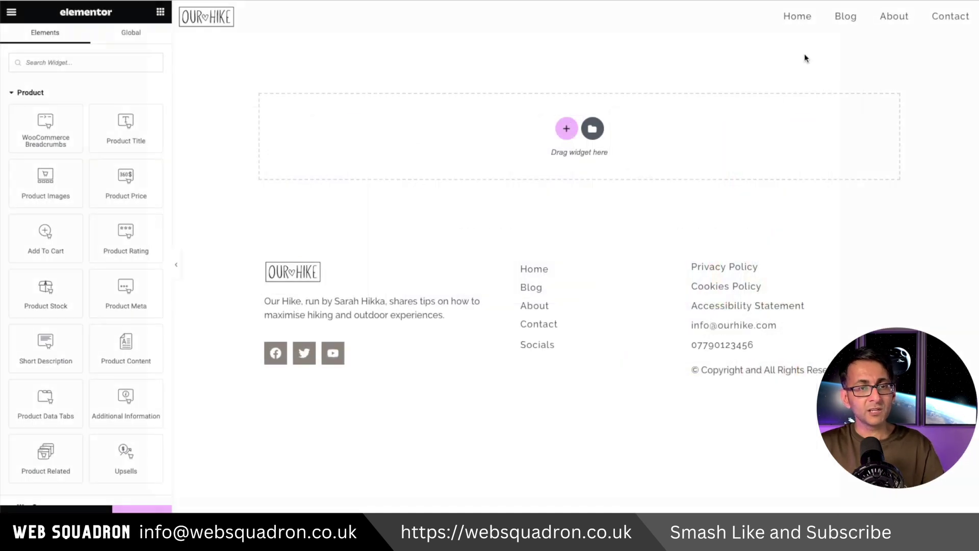
{"action": "right_click", "coordinate": [432, 134]}
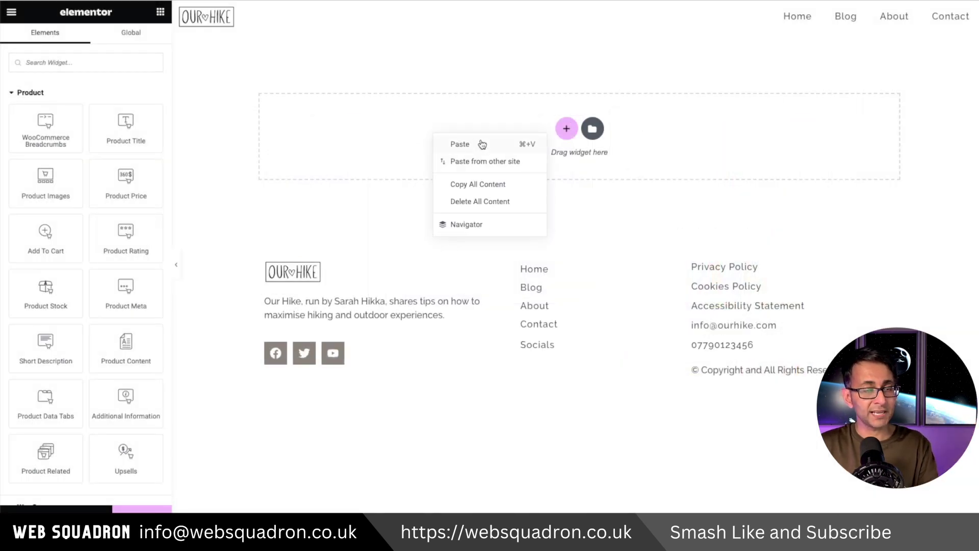
{"action": "left_click", "coordinate": [481, 145]}
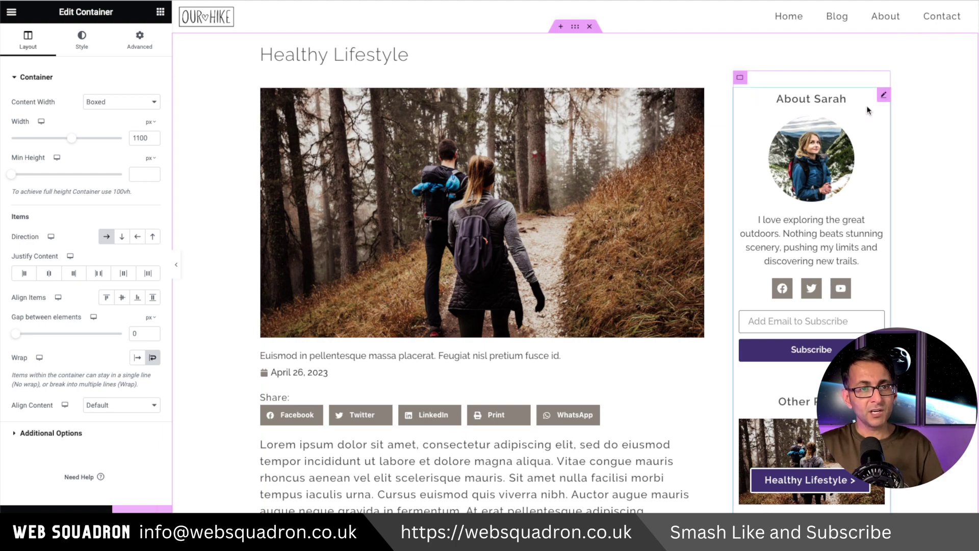
- Delete the About author-bio shortcode widget from the sidebar column
{"action": "right_click", "coordinate": [883, 96]}
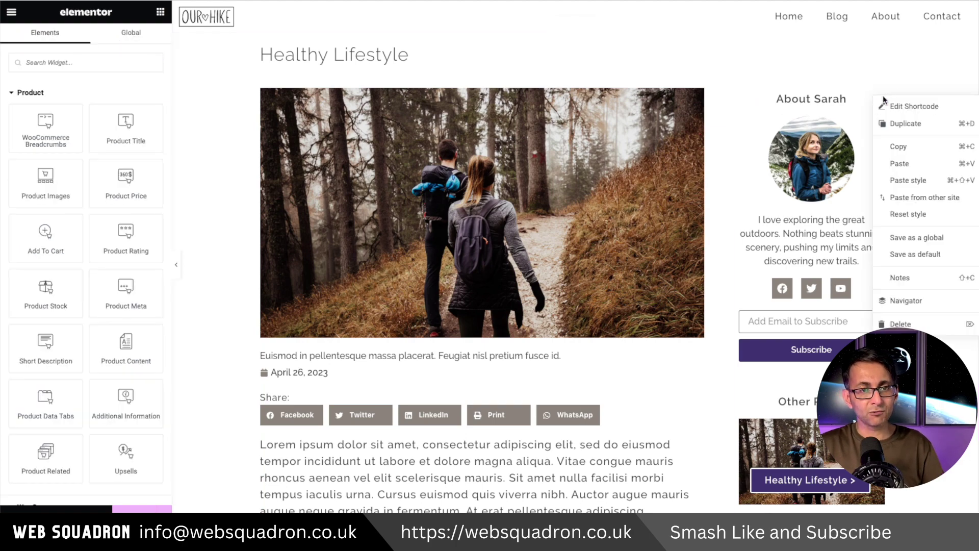
{"action": "left_click", "coordinate": [753, 114]}
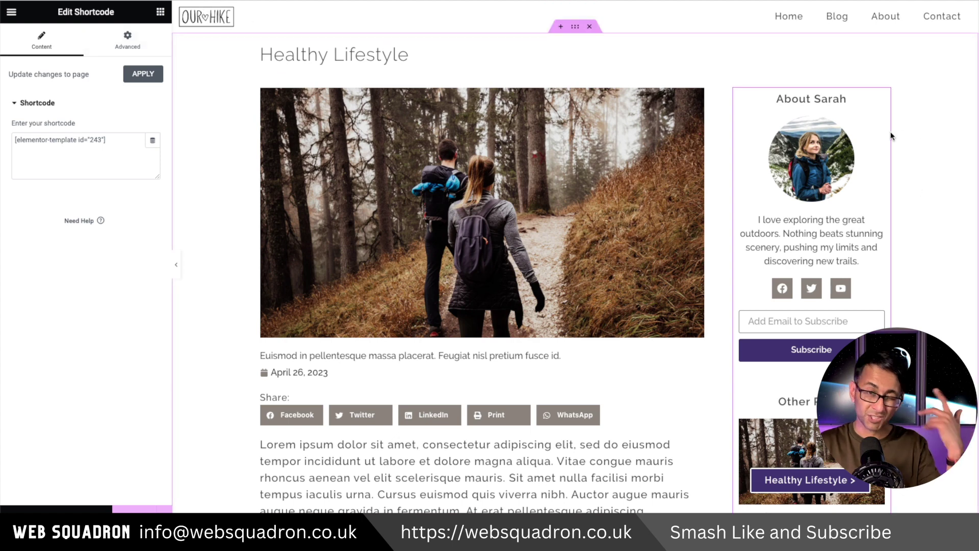
{"action": "right_click", "coordinate": [883, 104]}
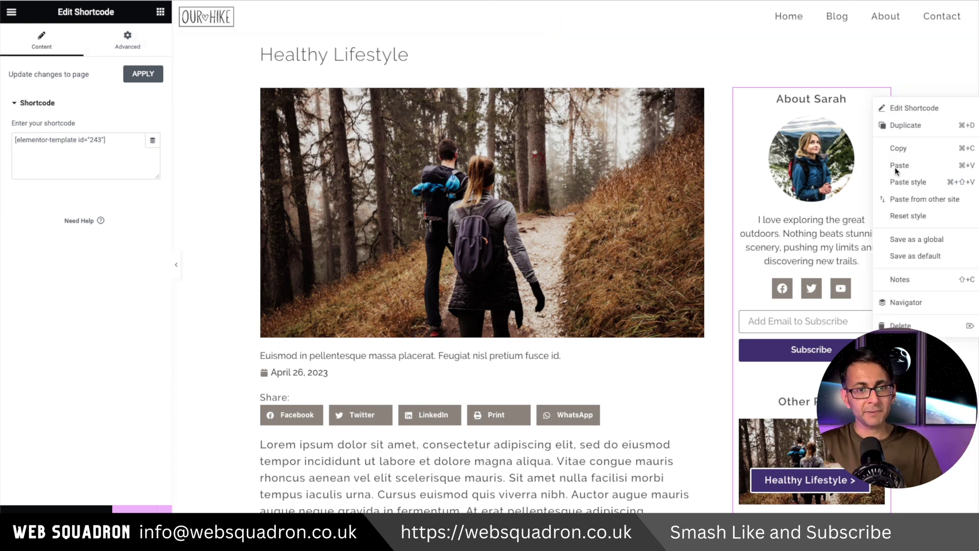
{"action": "left_click", "coordinate": [901, 324]}
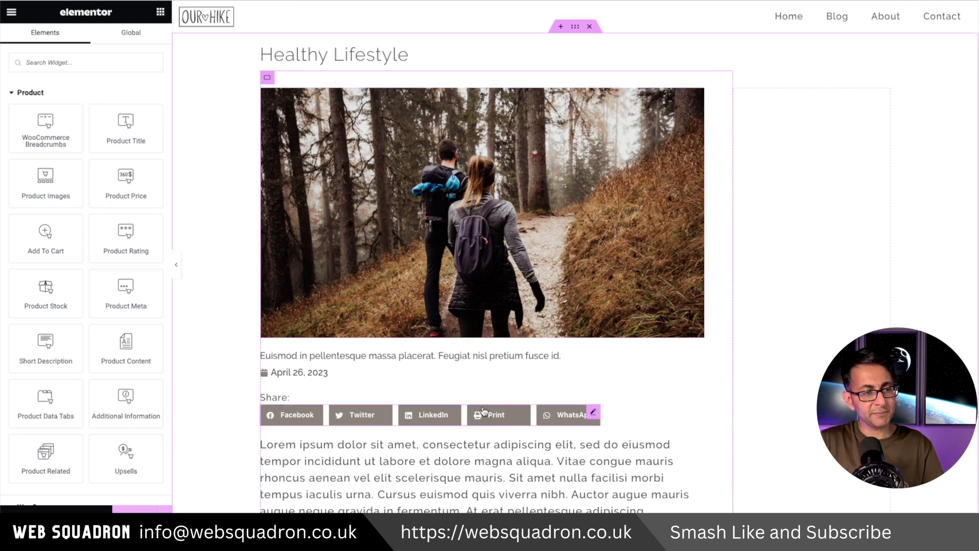
- Replace the heading's Post Title dynamic tag with WooCommerce Product Title so it reads Roamer
{"action": "left_click", "coordinate": [593, 224]}
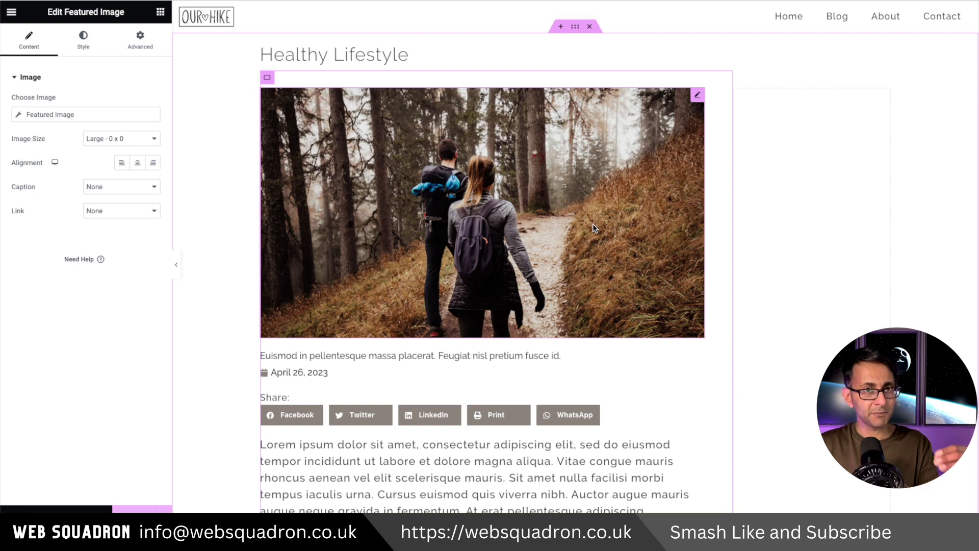
{"action": "left_click", "coordinate": [414, 57]}
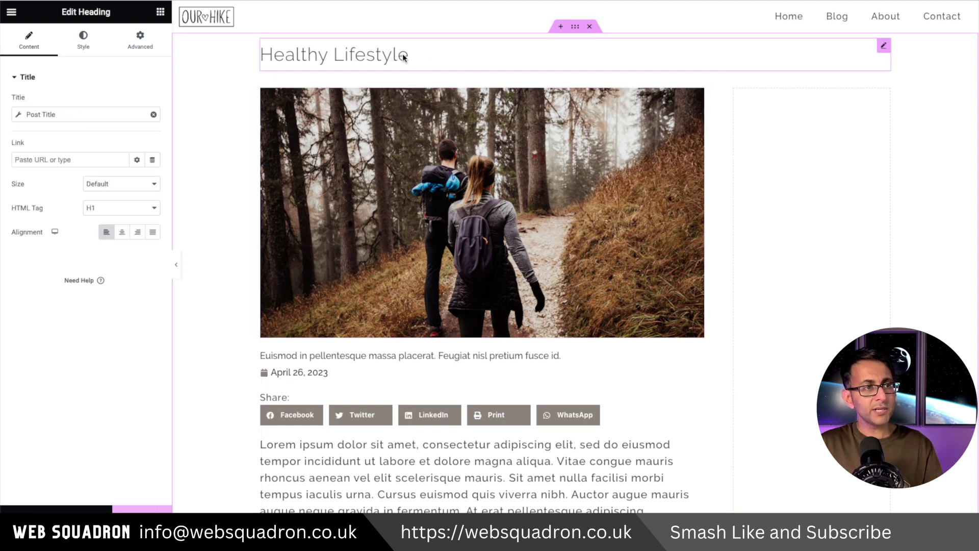
{"action": "left_click", "coordinate": [154, 116]}
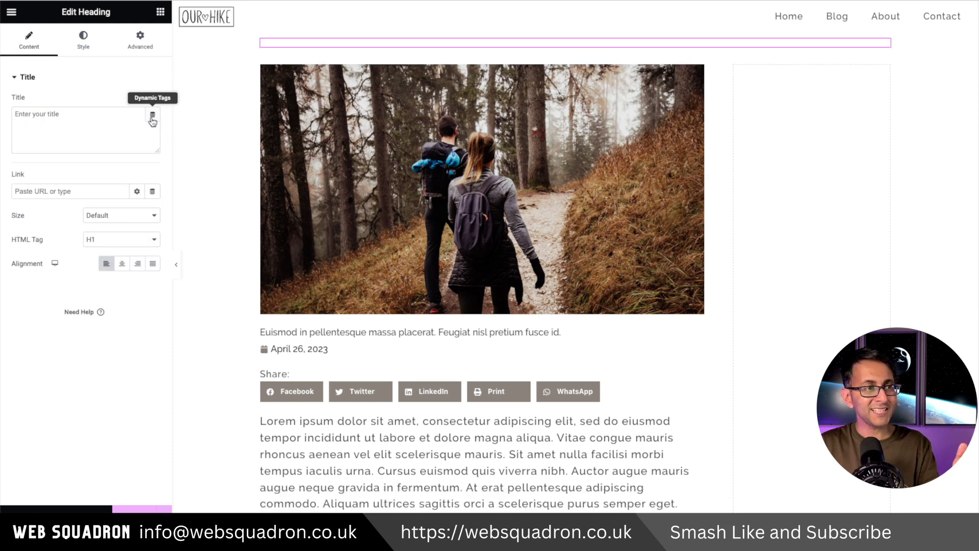
{"action": "left_click", "coordinate": [153, 117]}
{"action": "left_click_drag", "start_coordinate": [152, 143], "coordinate": [156, 265]}
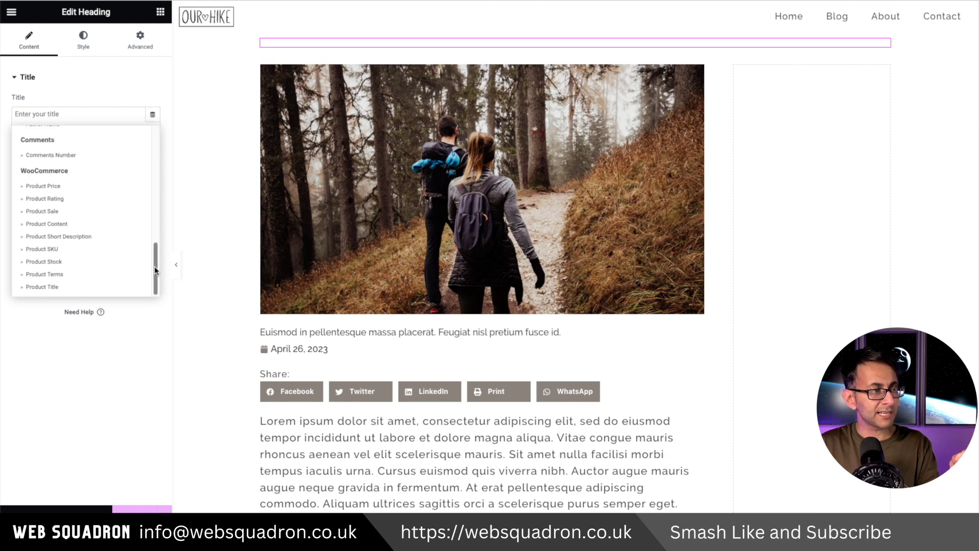
{"action": "left_click", "coordinate": [85, 288]}
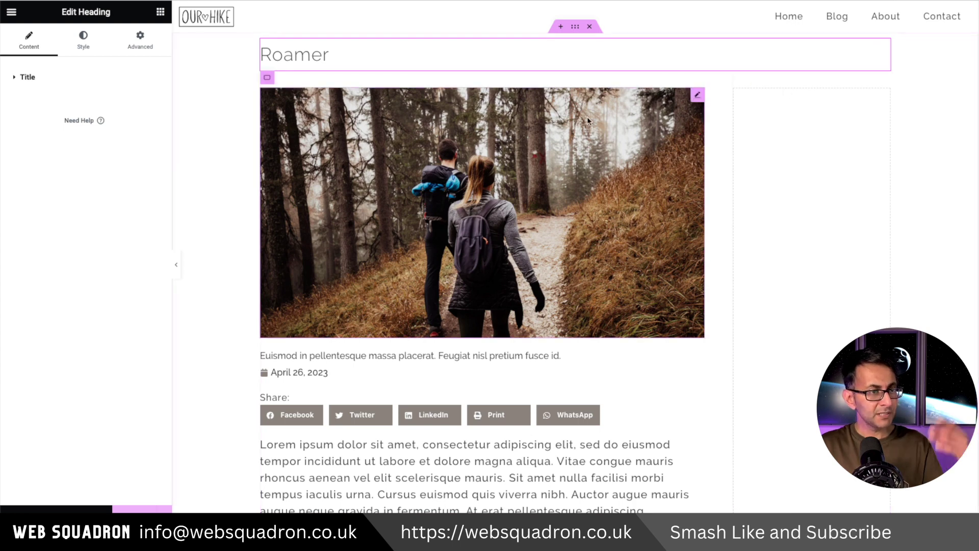
{"action": "left_click", "coordinate": [576, 27]}
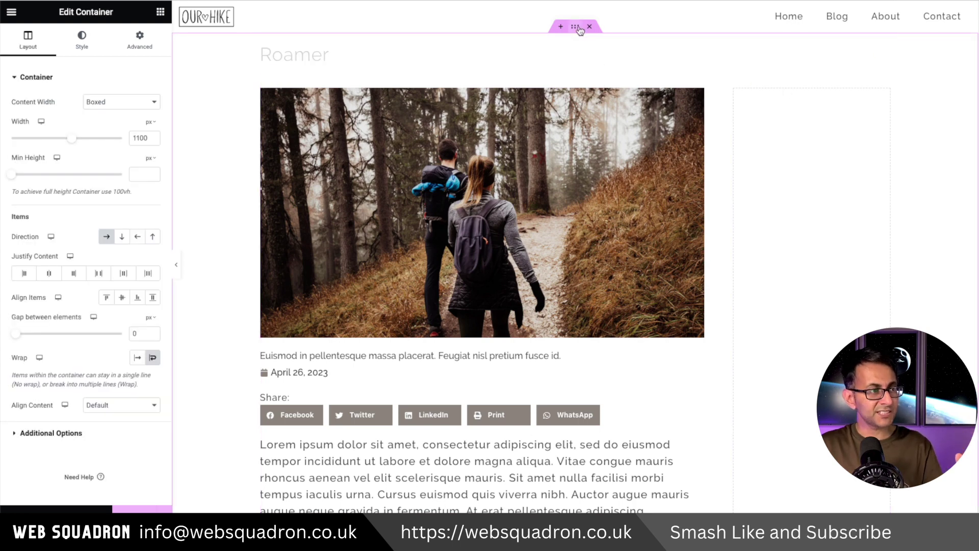
{"action": "left_click", "coordinate": [110, 243]}
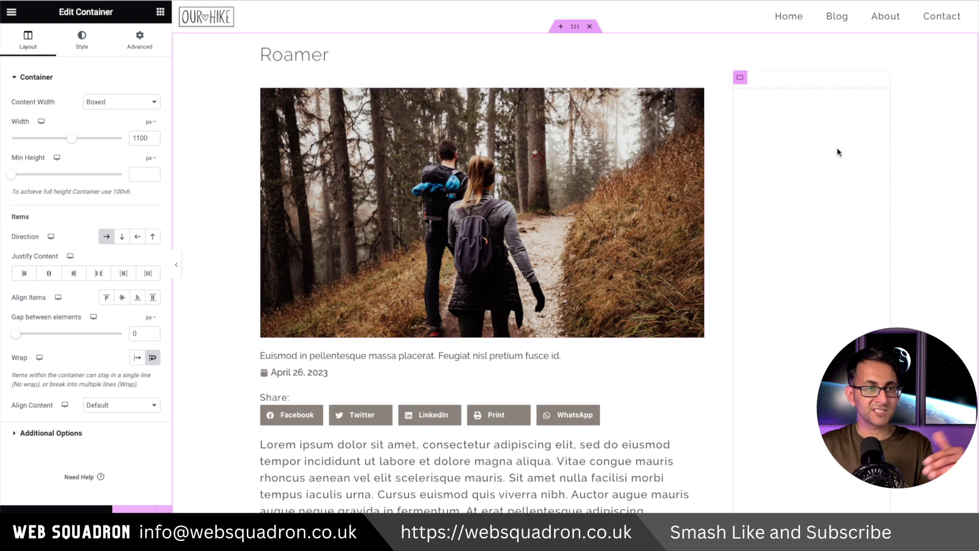
{"action": "left_click", "coordinate": [355, 58]}
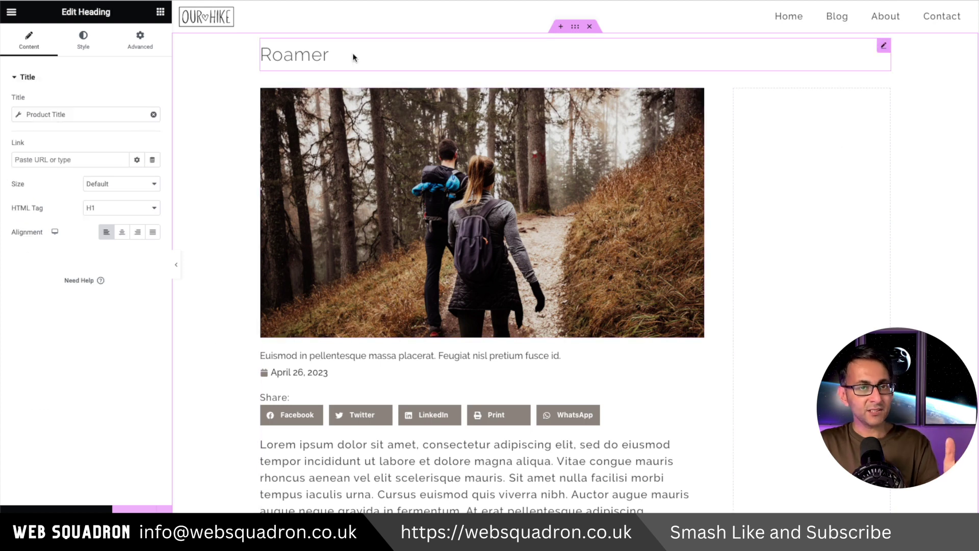
{"action": "left_click", "coordinate": [145, 40]}
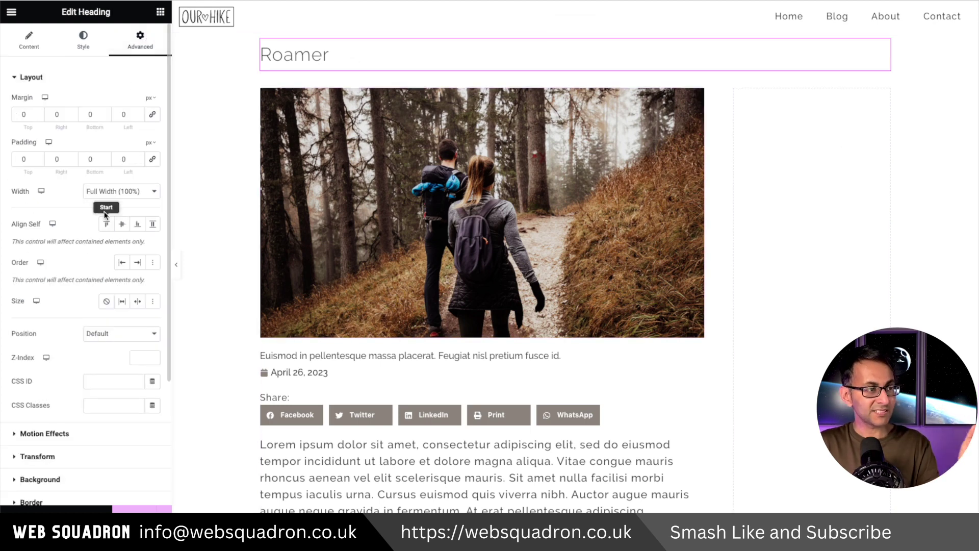
{"action": "left_click", "coordinate": [123, 196]}
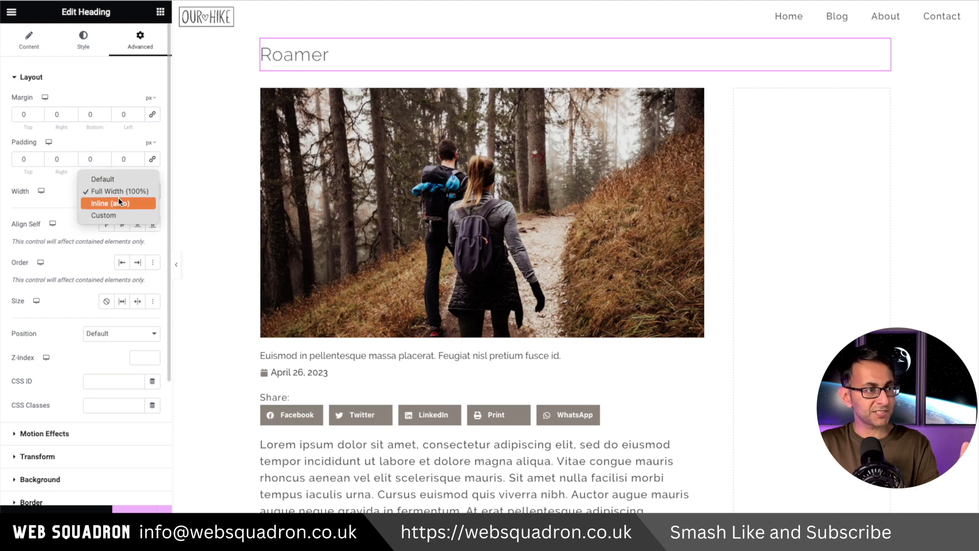
{"action": "key", "text": "Escape"}
{"action": "left_click", "coordinate": [117, 215]}
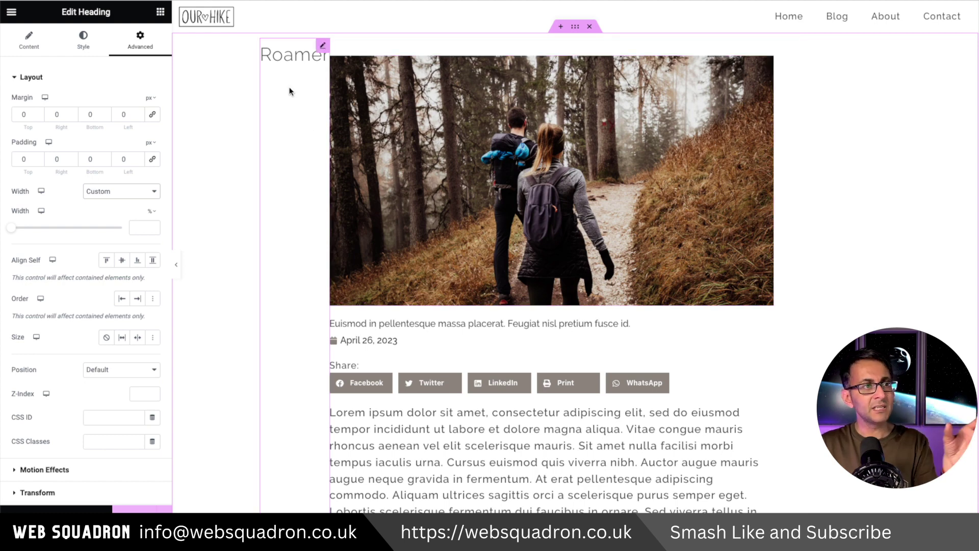
{"action": "left_click", "coordinate": [139, 190]}
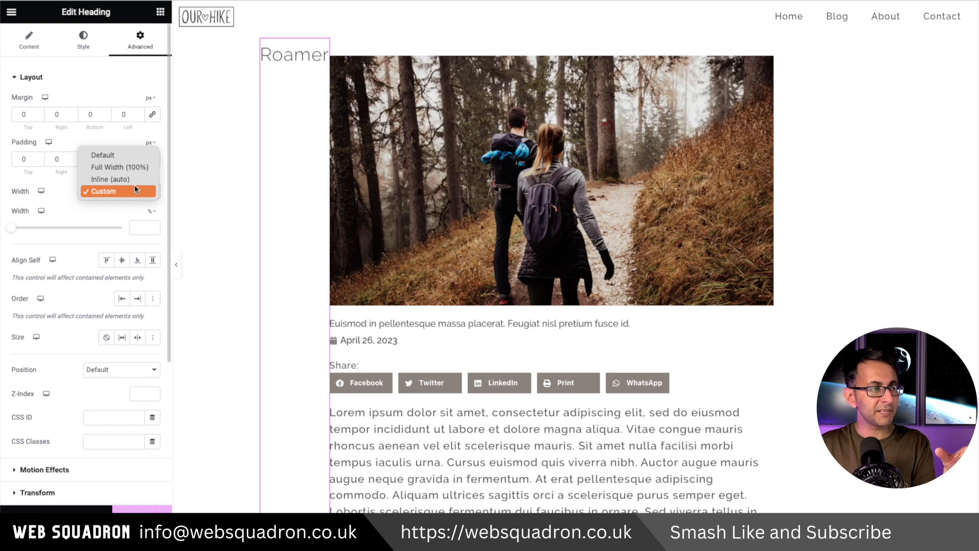
{"action": "left_click", "coordinate": [143, 167]}
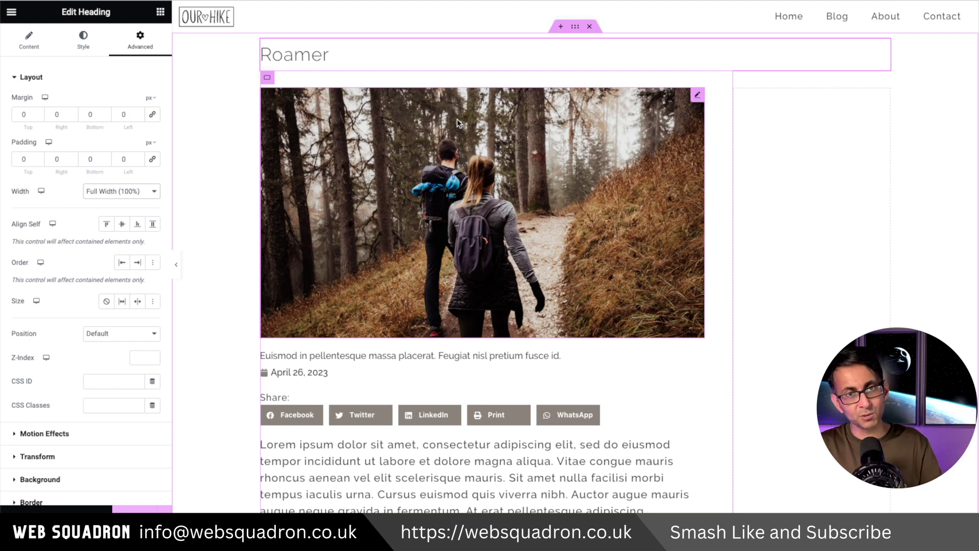
{"action": "left_click", "coordinate": [698, 97]}
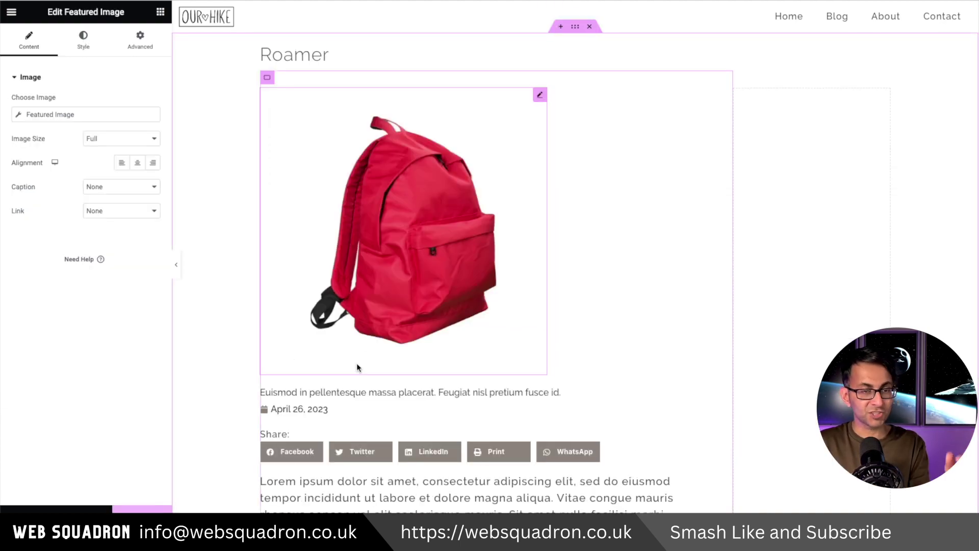
- Publish the template without adding any display conditions
{"action": "left_click", "coordinate": [134, 510]}
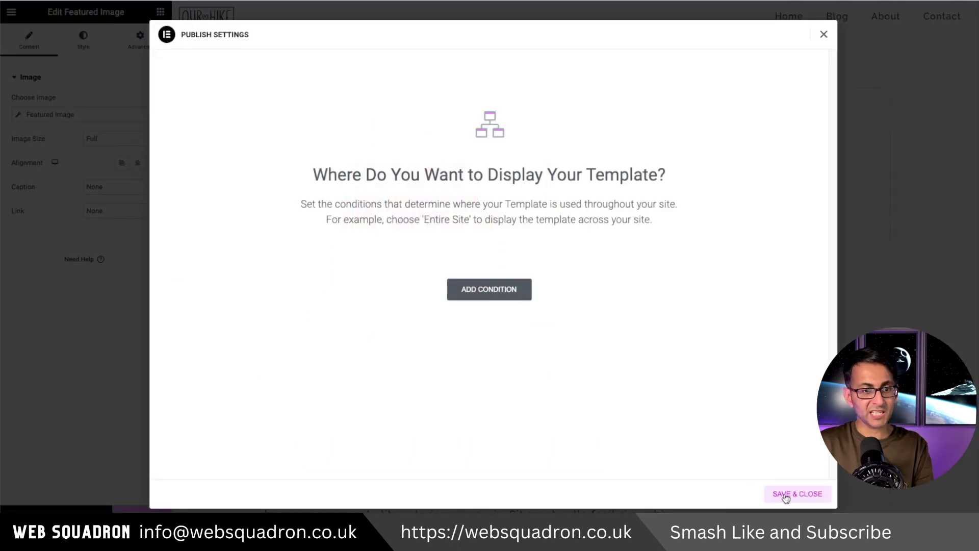
{"action": "left_click", "coordinate": [786, 495]}
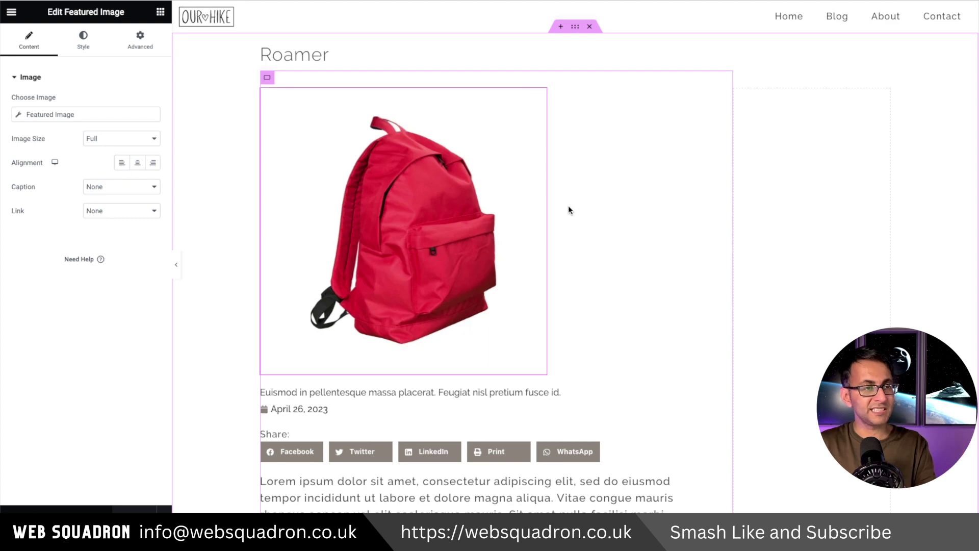
- Delete the Featured Image widget and put a Product Images gallery in its place
{"action": "right_click", "coordinate": [480, 153]}
{"action": "left_click", "coordinate": [530, 380]}
{"action": "left_click_drag", "start_coordinate": [45, 181], "coordinate": [288, 94]}
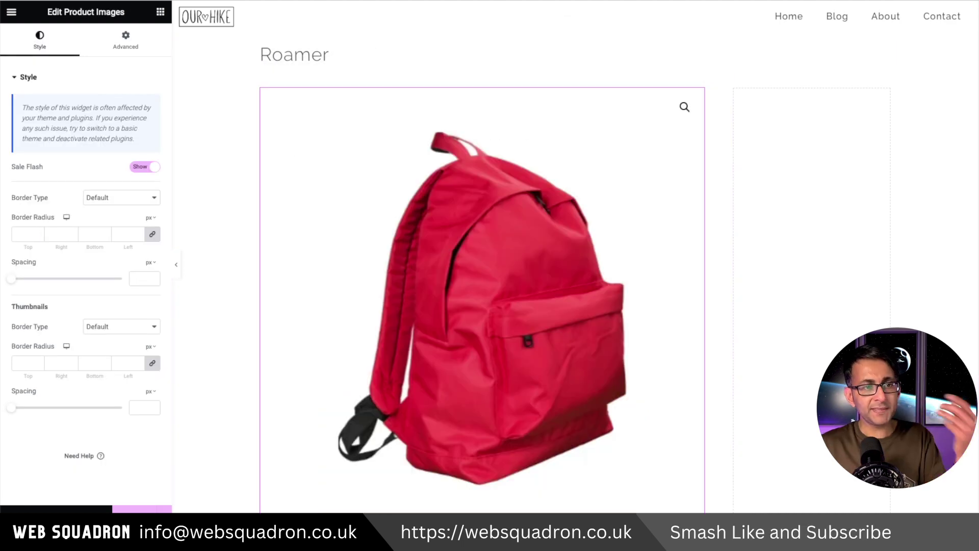
{"action": "scroll", "coordinate": [482, 255], "scroll_direction": "down", "scroll_amount": 4}
{"action": "scroll", "coordinate": [482, 255], "scroll_direction": "up", "scroll_amount": 2}
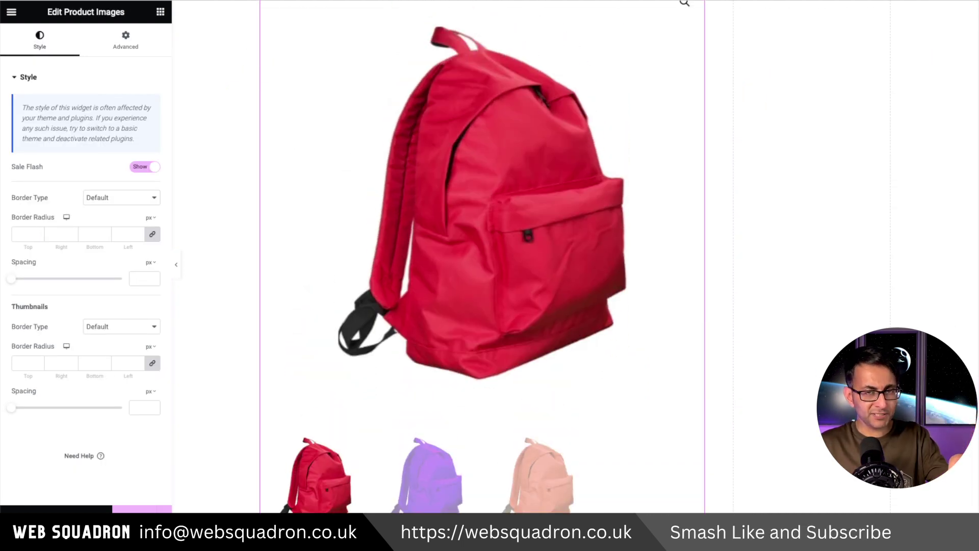
{"action": "scroll", "coordinate": [510, 270], "scroll_direction": "down", "scroll_amount": 2}
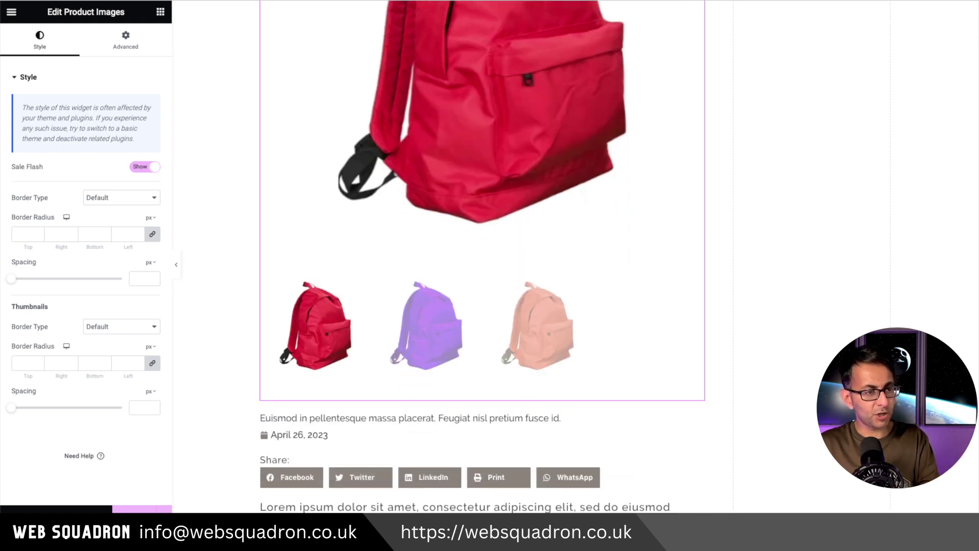
{"action": "scroll", "coordinate": [489, 275], "scroll_direction": "up", "scroll_amount": 2}
- Test the gallery thumbnails, switching the main image between red, purple/blue and orange backpacks
{"action": "left_click", "coordinate": [431, 484]}
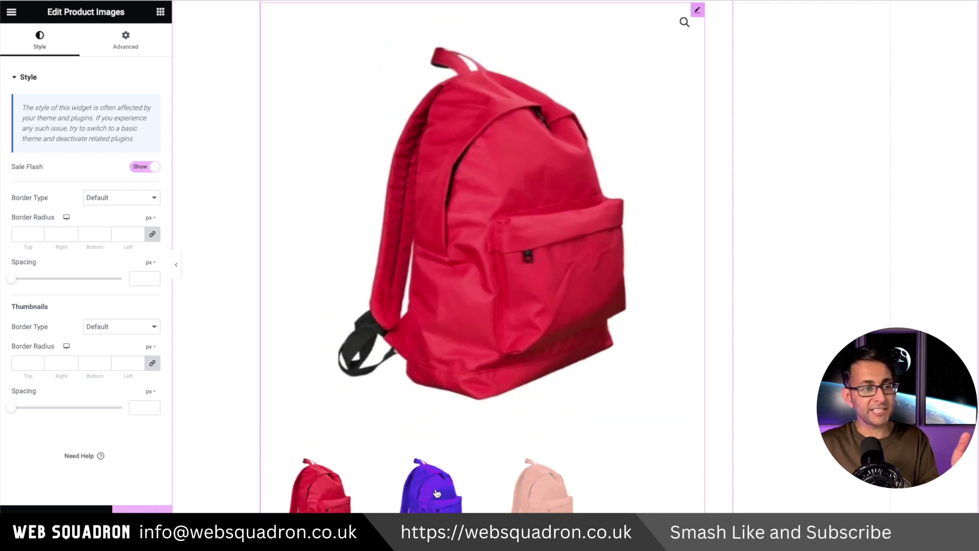
{"action": "left_click", "coordinate": [543, 497]}
{"action": "left_click", "coordinate": [365, 482]}
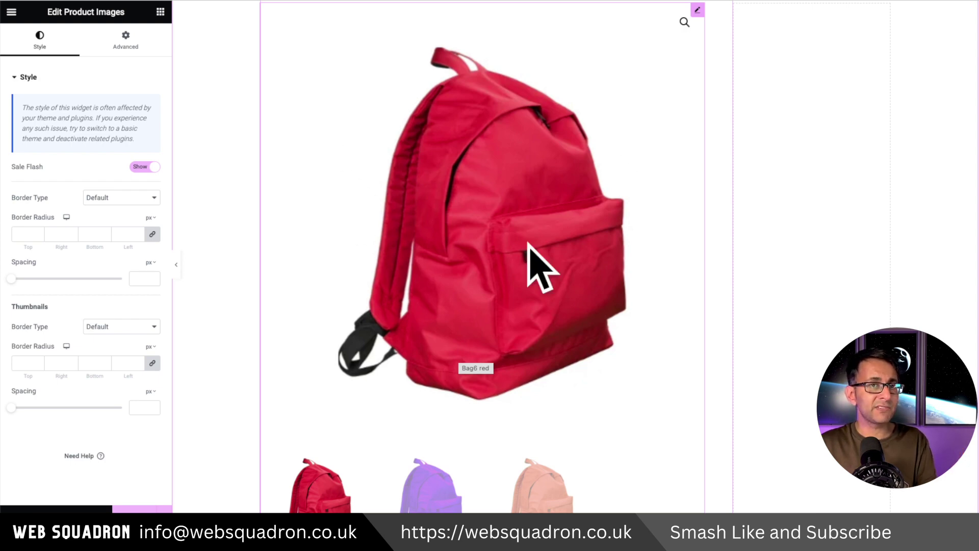
{"action": "scroll", "coordinate": [386, 453], "scroll_direction": "down", "scroll_amount": 2}
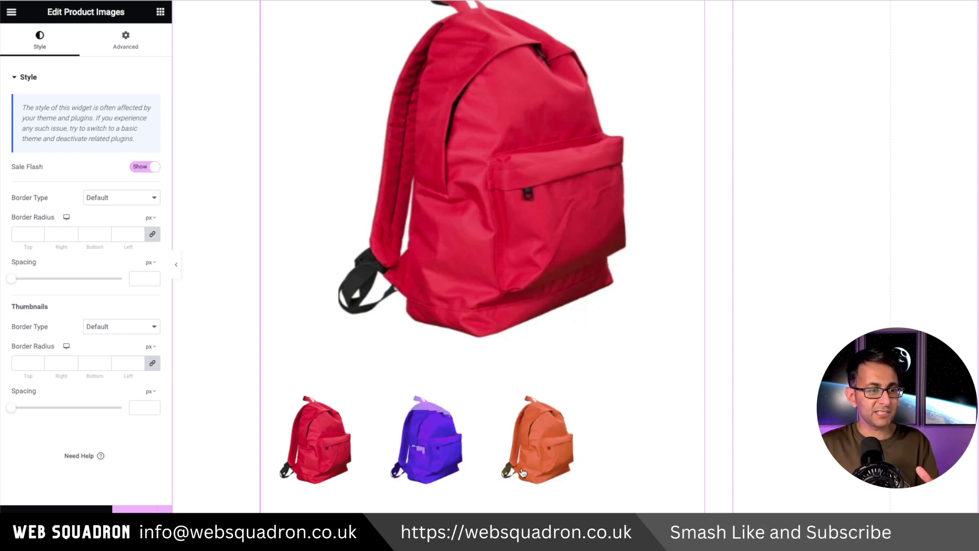
{"action": "left_click", "coordinate": [422, 439]}
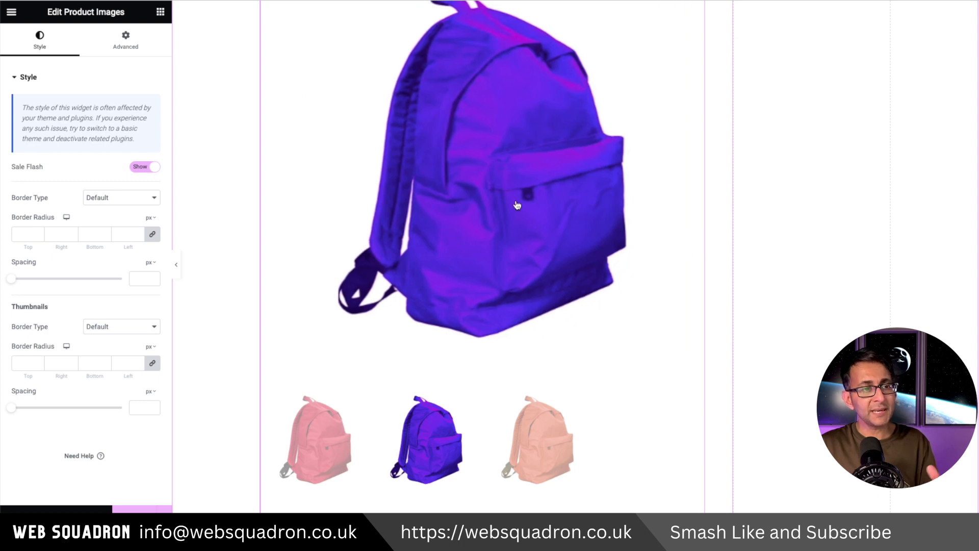
{"action": "left_click", "coordinate": [536, 439]}
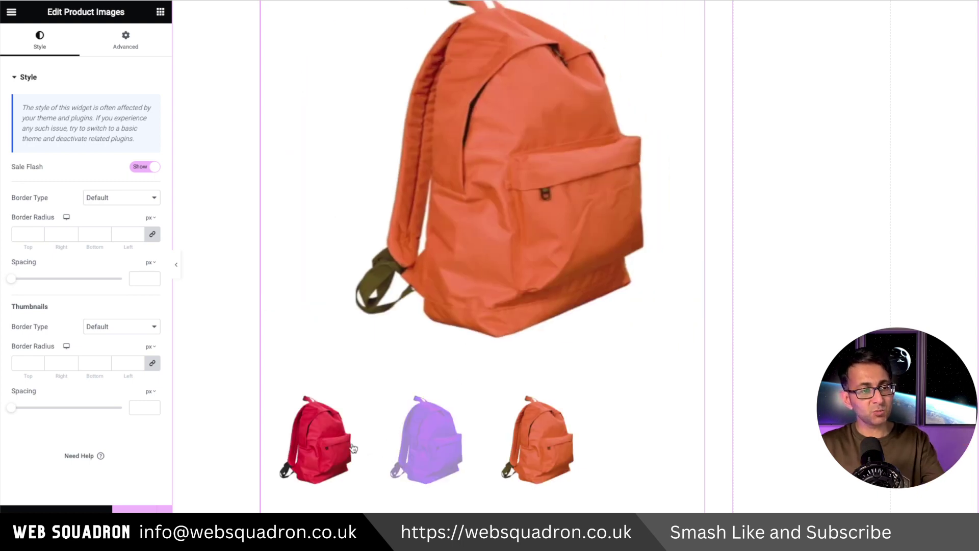
{"action": "left_click", "coordinate": [340, 448]}
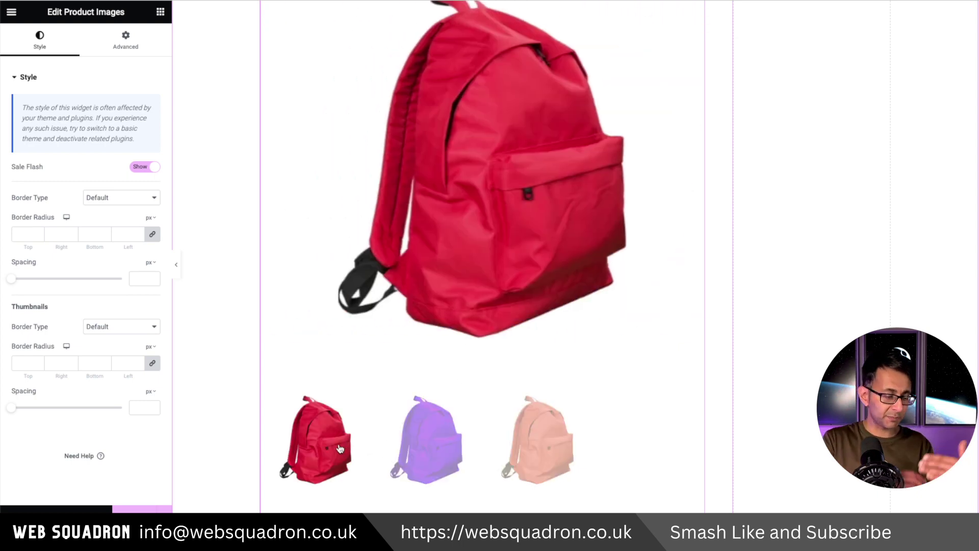
{"action": "left_click", "coordinate": [427, 443]}
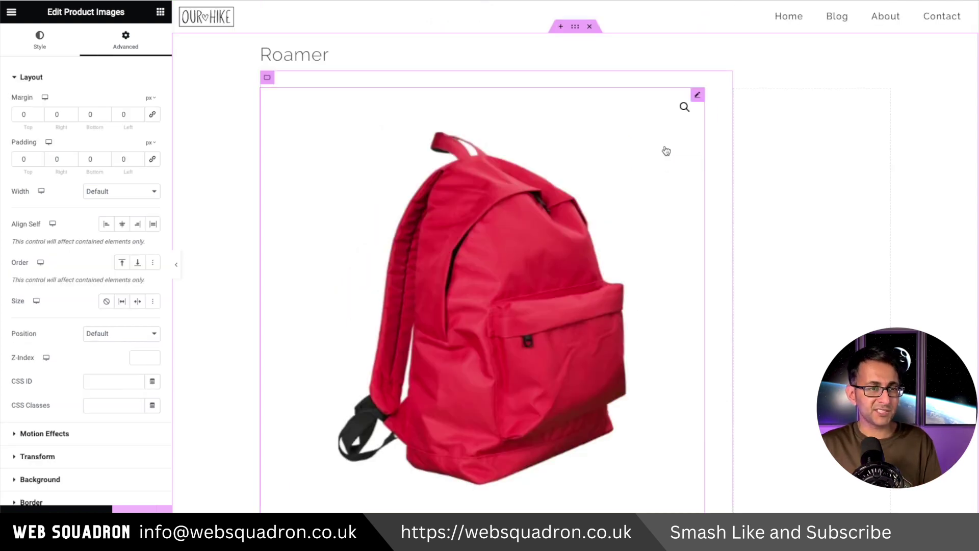
{"action": "left_click", "coordinate": [267, 77]}
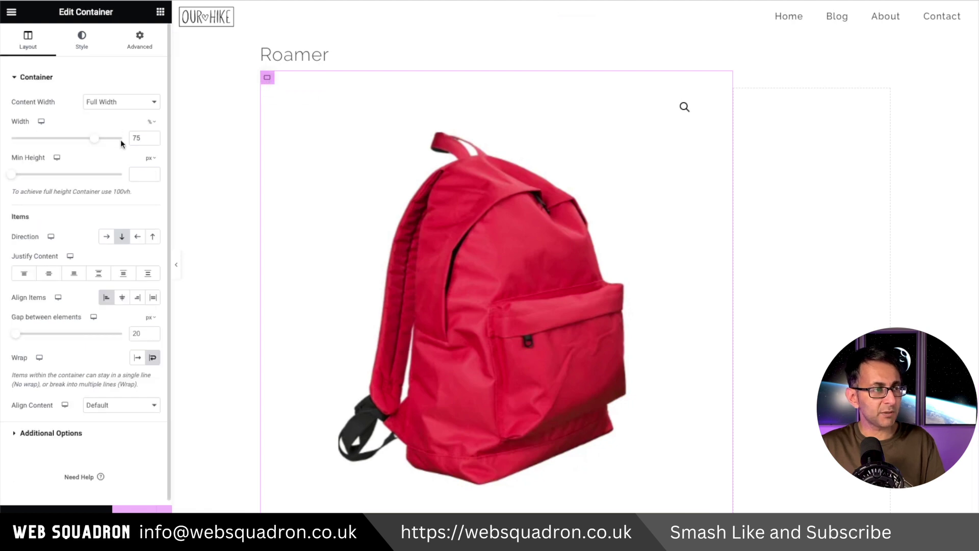
- Narrow the gallery column, set the right column width to 60%, and add a Short Description widget
{"action": "left_click_drag", "start_coordinate": [144, 138], "coordinate": [117, 140]}
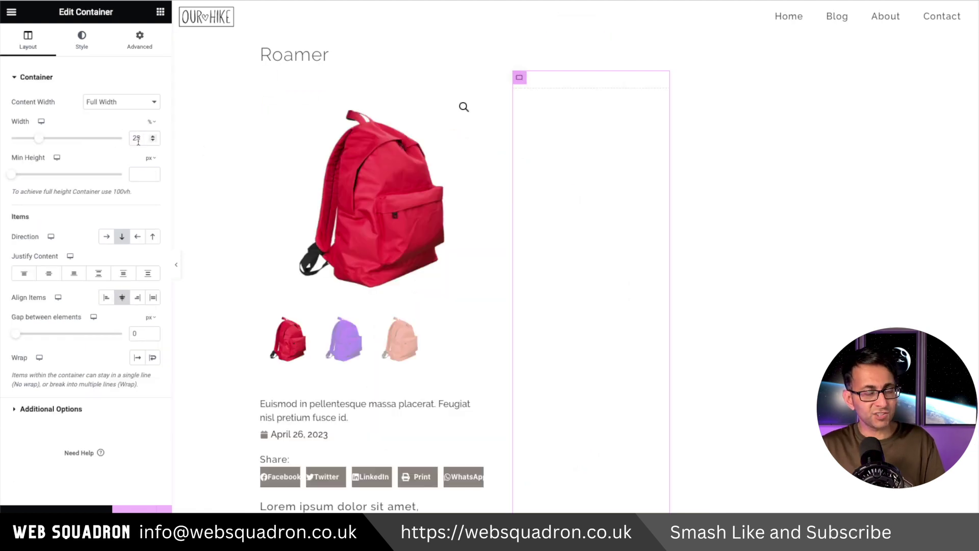
{"action": "double_click", "coordinate": [138, 138]}
{"action": "type", "text": "60"}
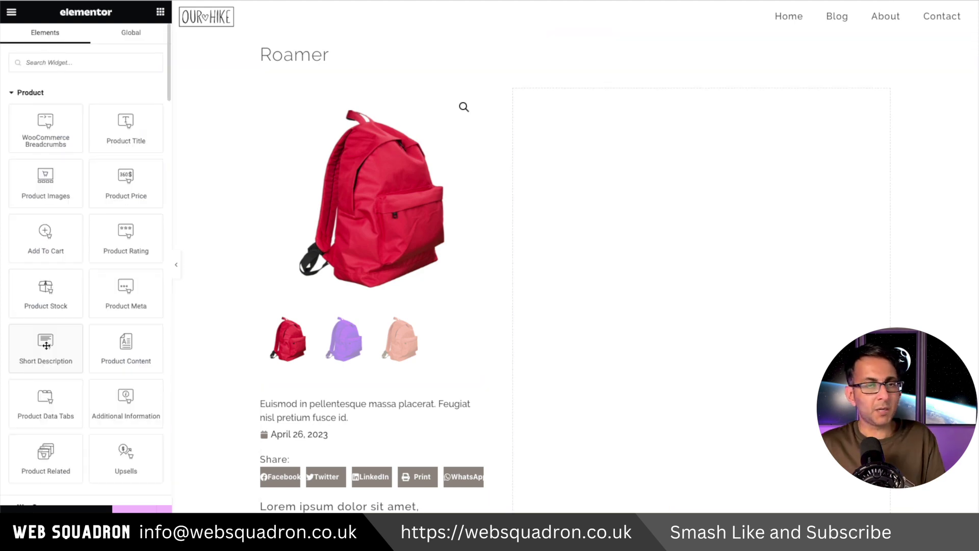
{"action": "left_click_drag", "start_coordinate": [46, 346], "coordinate": [744, 228]}
{"action": "left_click", "coordinate": [152, 216]}
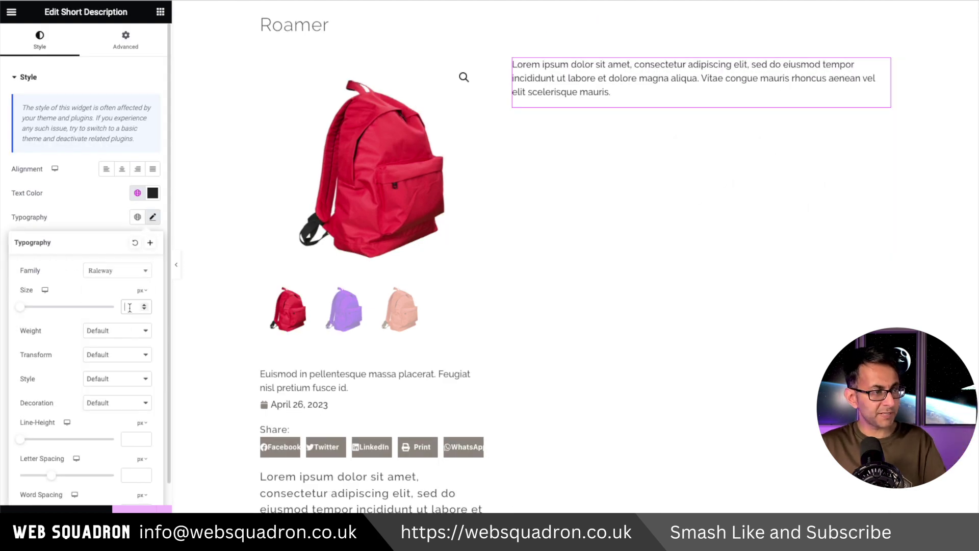
- Shrink the short description text, add WooCommerce Breadcrumbs above it, save, and preview live
{"action": "type", "text": "1.2"}
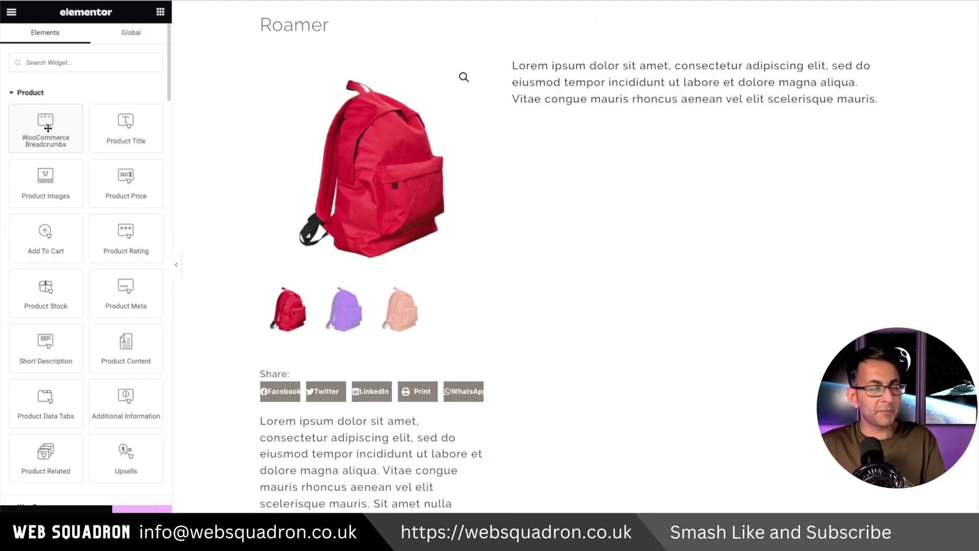
{"action": "left_click_drag", "start_coordinate": [48, 128], "coordinate": [575, 63]}
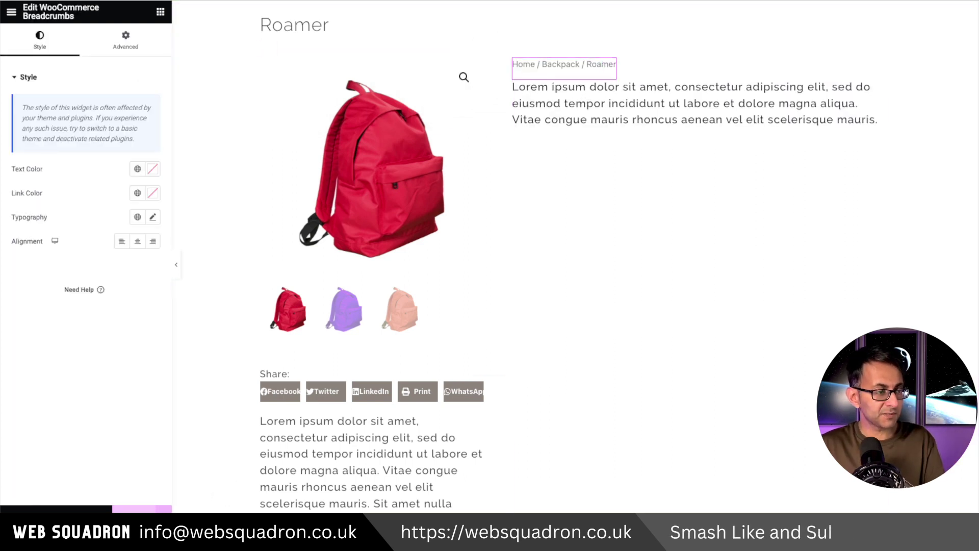
{"action": "key", "text": "ctrl+s"}
{"action": "left_click", "coordinate": [788, 495]}
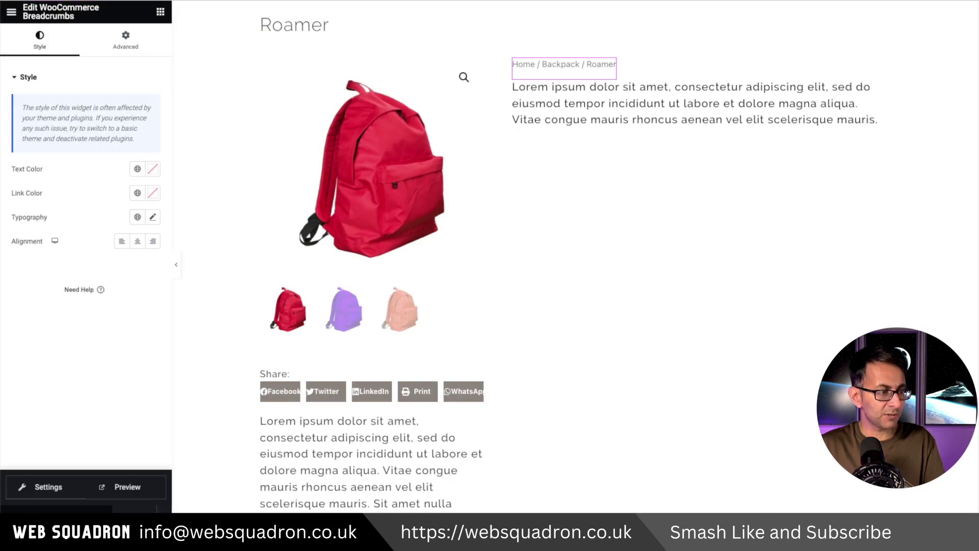
{"action": "left_click", "coordinate": [125, 492]}
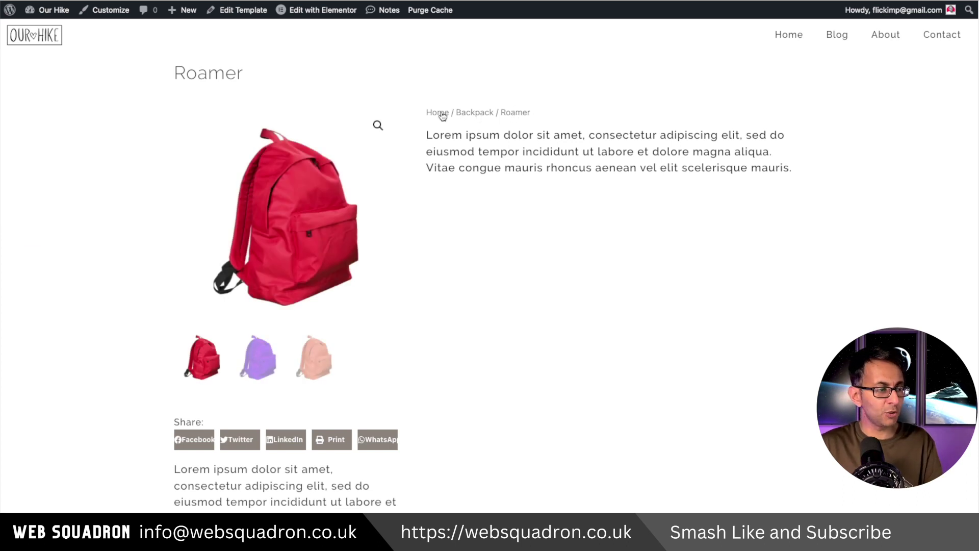
- Follow the Backpack breadcrumb link on the live product page
{"action": "left_click", "coordinate": [475, 113]}
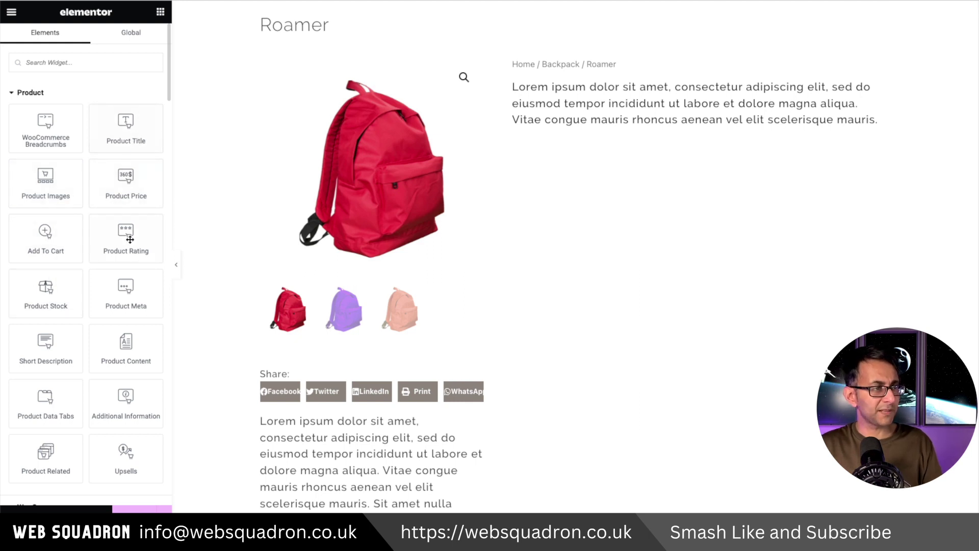
- Add Product Price and Add To Cart widgets, colouring the price Global Secondary
{"action": "left_click_drag", "start_coordinate": [126, 181], "coordinate": [574, 130]}
{"action": "left_click", "coordinate": [160, 11]}
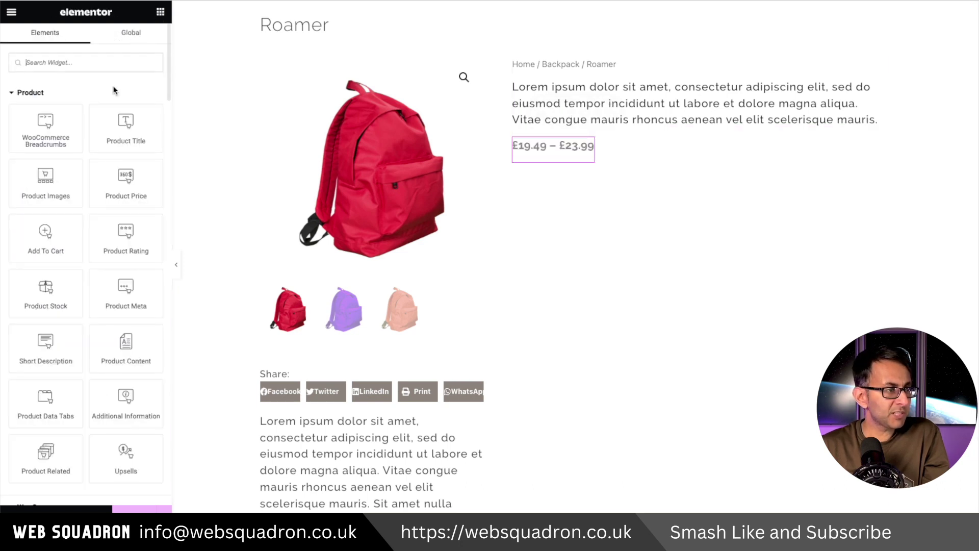
{"action": "left_click_drag", "start_coordinate": [44, 235], "coordinate": [611, 168]}
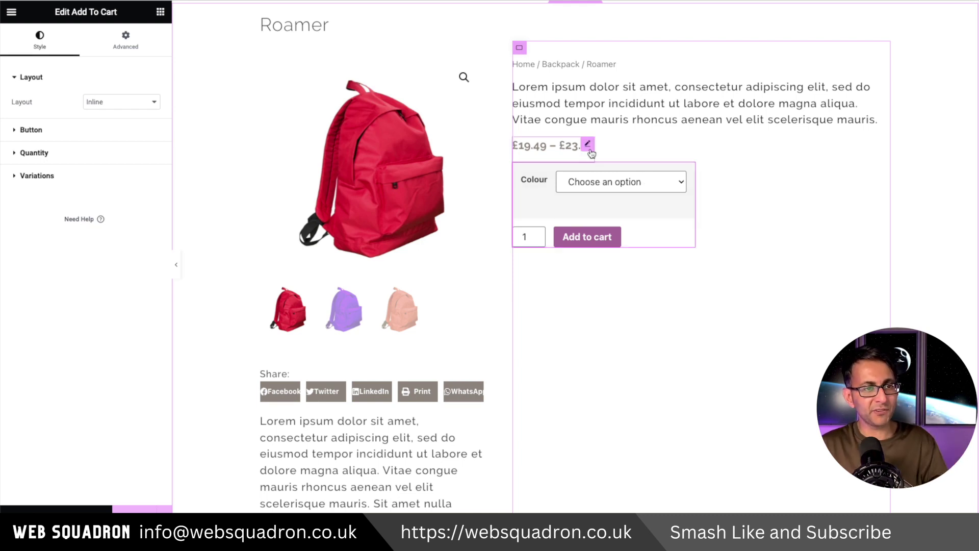
{"action": "left_click", "coordinate": [589, 149]}
{"action": "left_click", "coordinate": [137, 193]}
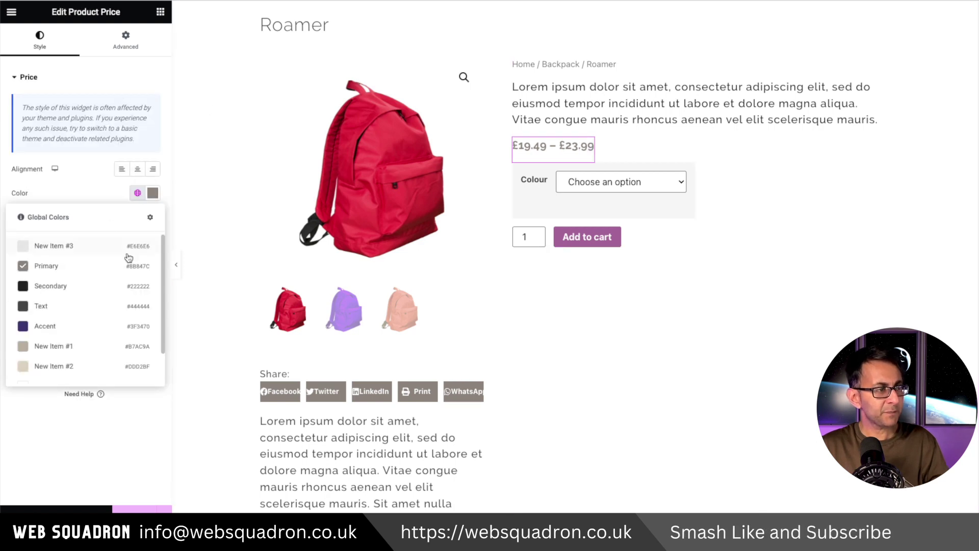
{"action": "left_click", "coordinate": [82, 289]}
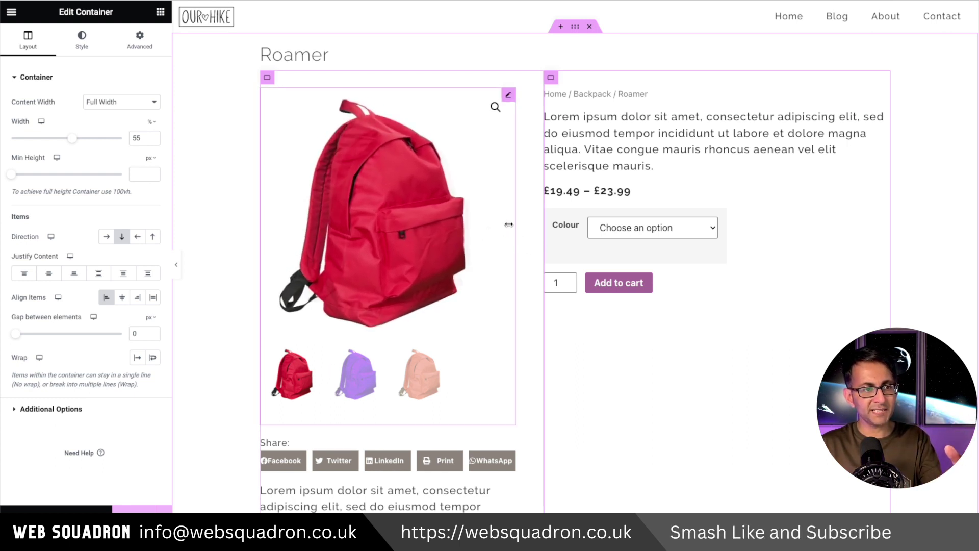
- Adjust the gallery column's padding in its Advanced settings
{"action": "left_click", "coordinate": [267, 78]}
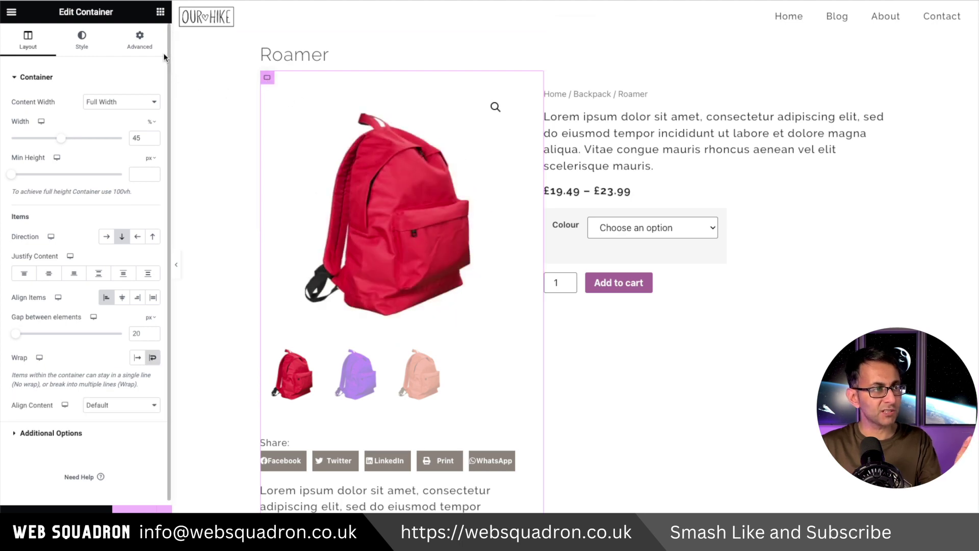
{"action": "left_click", "coordinate": [140, 40]}
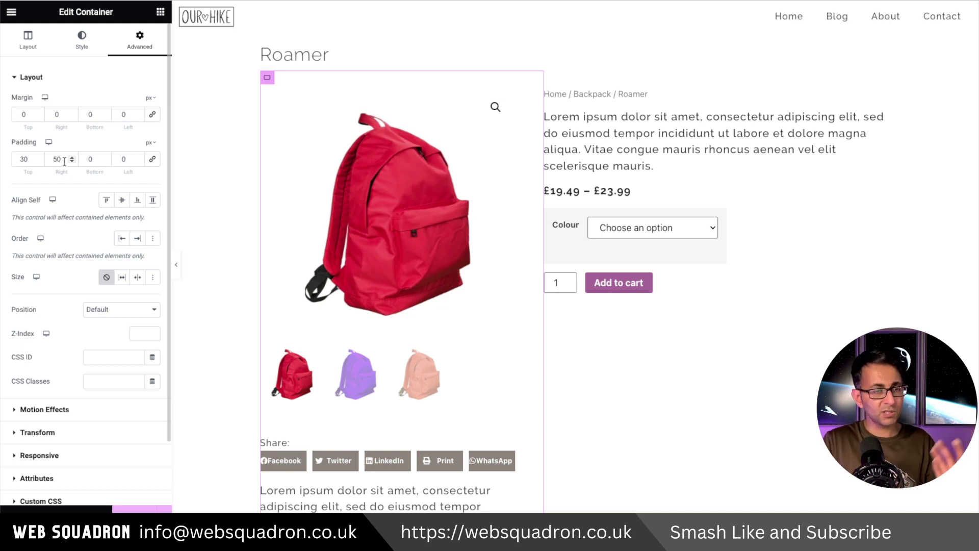
{"action": "left_click", "coordinate": [698, 209]}
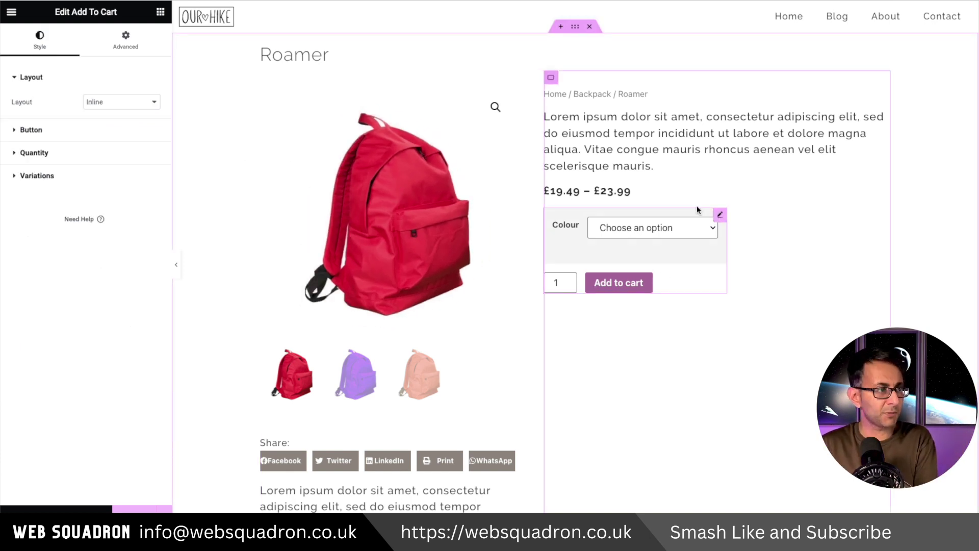
- Set the add-to-cart layout to Inline so quantity and button sit side by side
{"action": "left_click", "coordinate": [119, 102]}
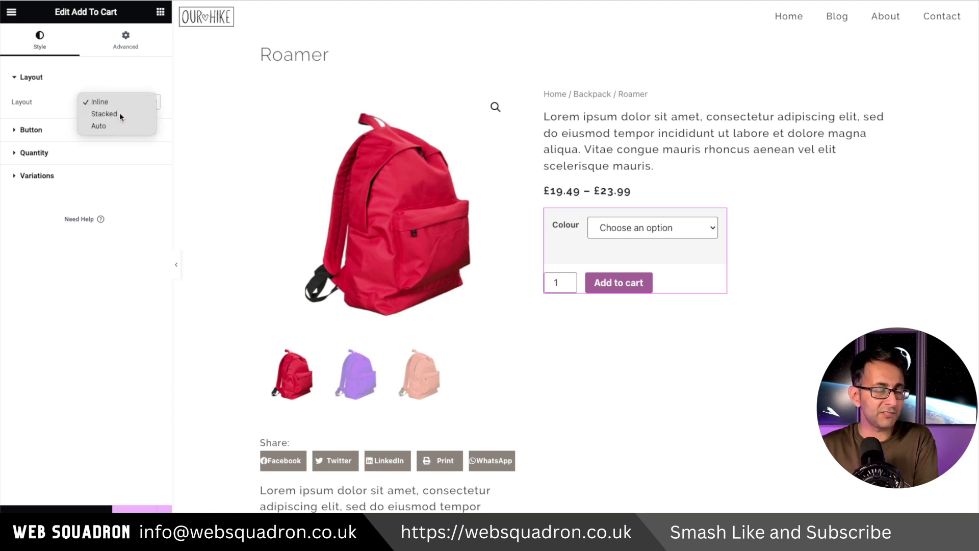
{"action": "left_click", "coordinate": [119, 113]}
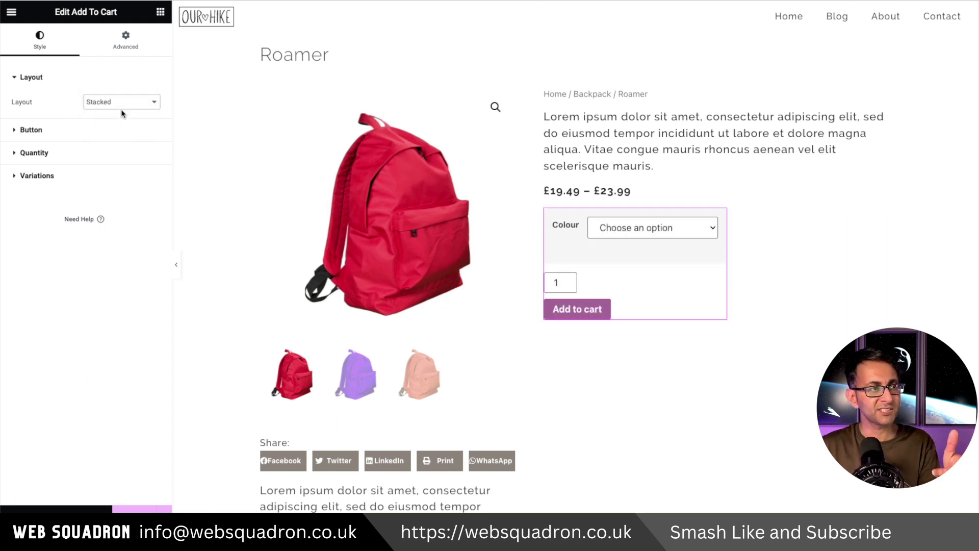
{"action": "left_click", "coordinate": [123, 105]}
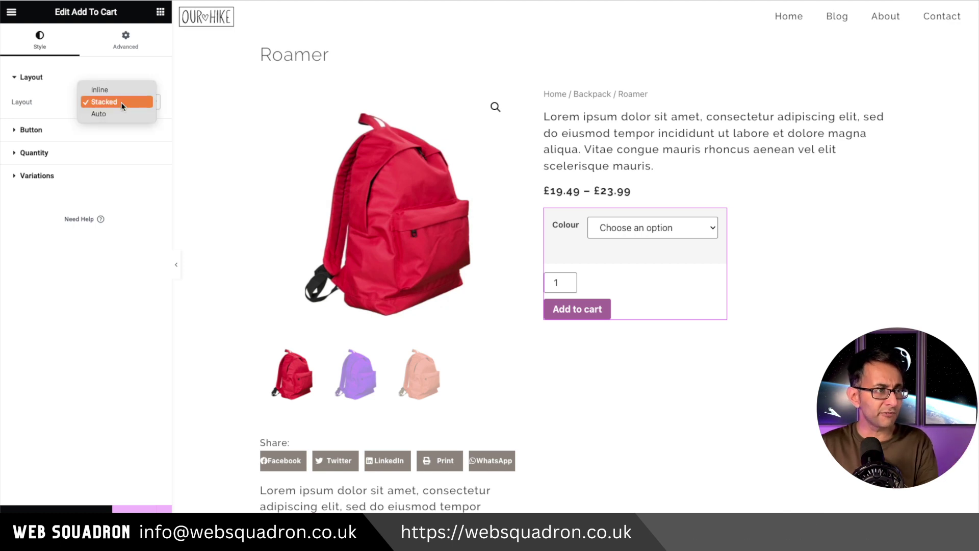
{"action": "left_click", "coordinate": [126, 92]}
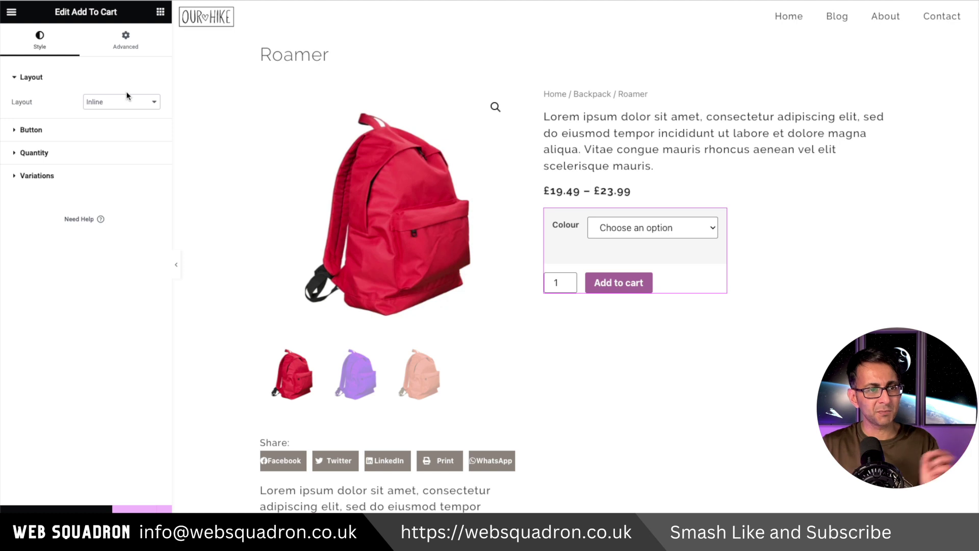
- Give the Add to cart button a dark purple Accent background with white text
{"action": "left_click", "coordinate": [112, 129]}
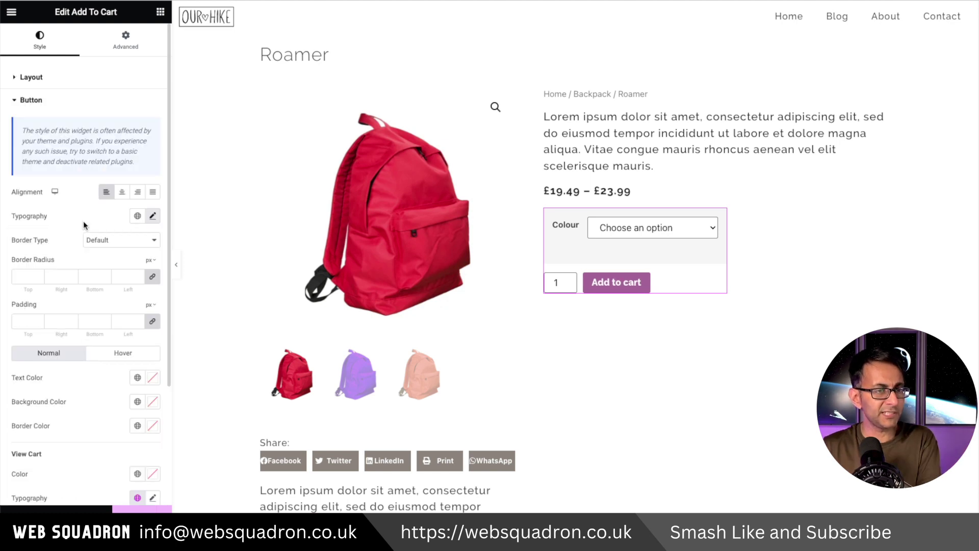
{"action": "scroll", "coordinate": [130, 397], "scroll_direction": "down", "scroll_amount": 2}
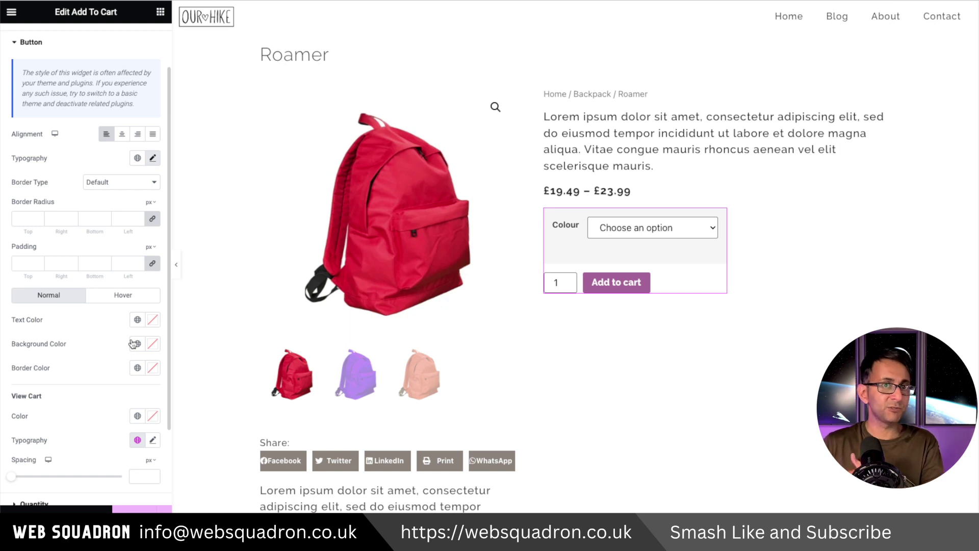
{"action": "left_click", "coordinate": [135, 343]}
{"action": "left_click", "coordinate": [114, 326]}
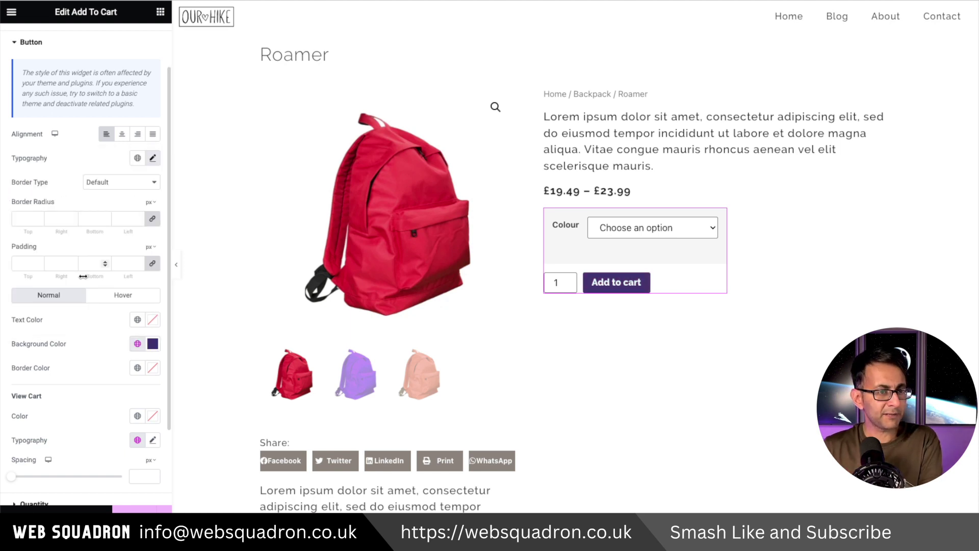
{"action": "left_click", "coordinate": [137, 319]}
{"action": "scroll", "coordinate": [81, 448], "scroll_direction": "down", "scroll_amount": 1}
{"action": "left_click", "coordinate": [79, 477]}
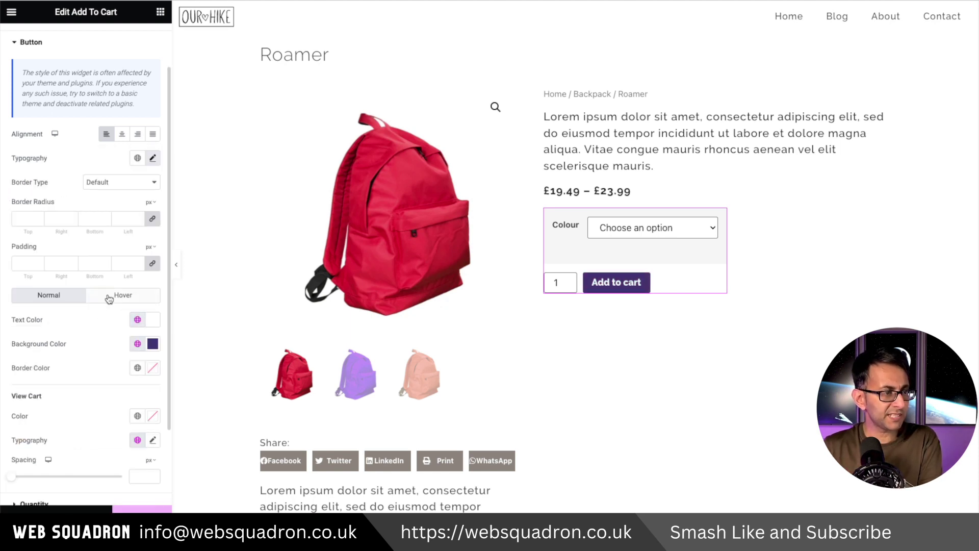
- Make the button's hover state a black background with white text
{"action": "left_click", "coordinate": [109, 296]}
{"action": "left_click", "coordinate": [137, 317]}
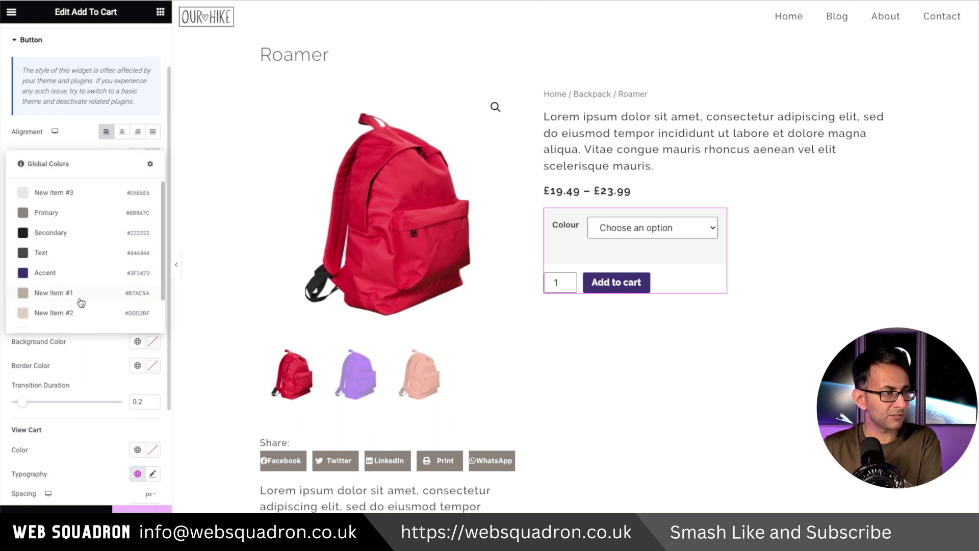
{"action": "scroll", "coordinate": [81, 303], "scroll_direction": "down", "scroll_amount": 1}
{"action": "left_click", "coordinate": [70, 318]}
{"action": "left_click", "coordinate": [137, 317]}
{"action": "scroll", "coordinate": [65, 460], "scroll_direction": "down", "scroll_amount": 1}
{"action": "left_click", "coordinate": [65, 470]}
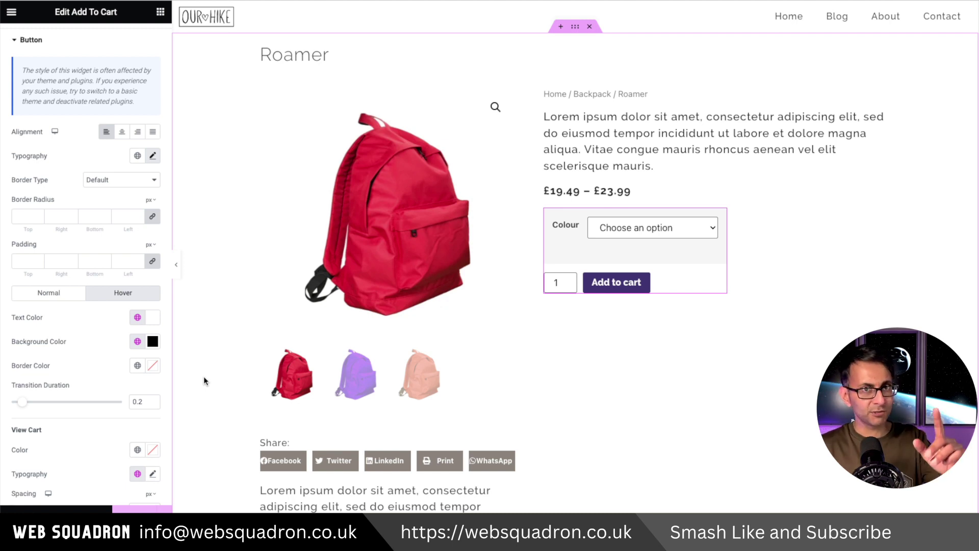
{"action": "left_click", "coordinate": [94, 94]}
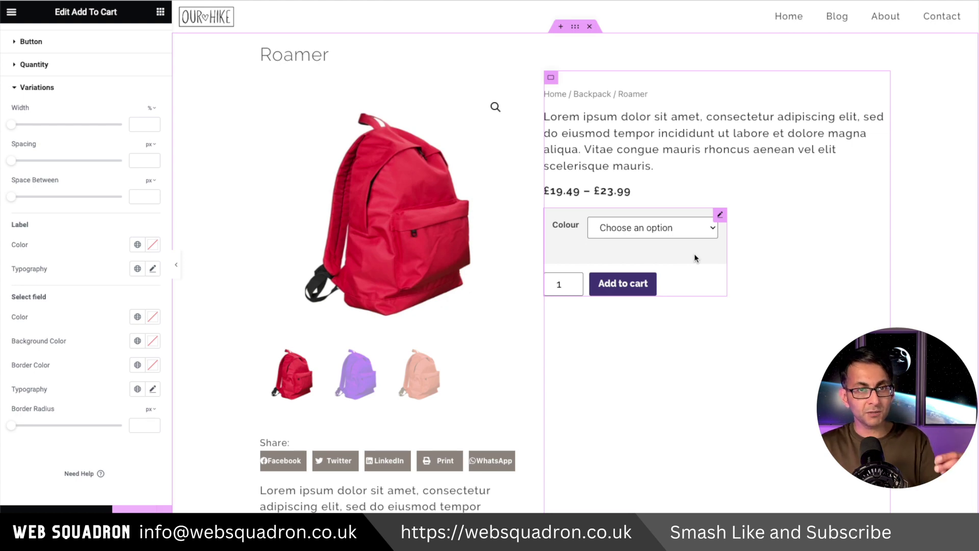
- Publish the template to bring up its display conditions
{"action": "left_click", "coordinate": [142, 508]}
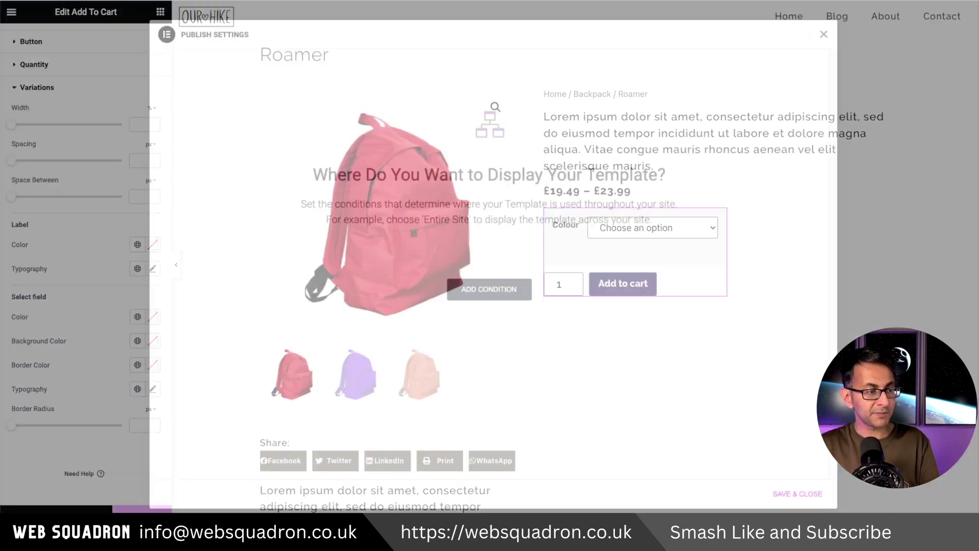
- Save and close the publish settings, then preview the template with the All-Terrain product
{"action": "left_click", "coordinate": [797, 494]}
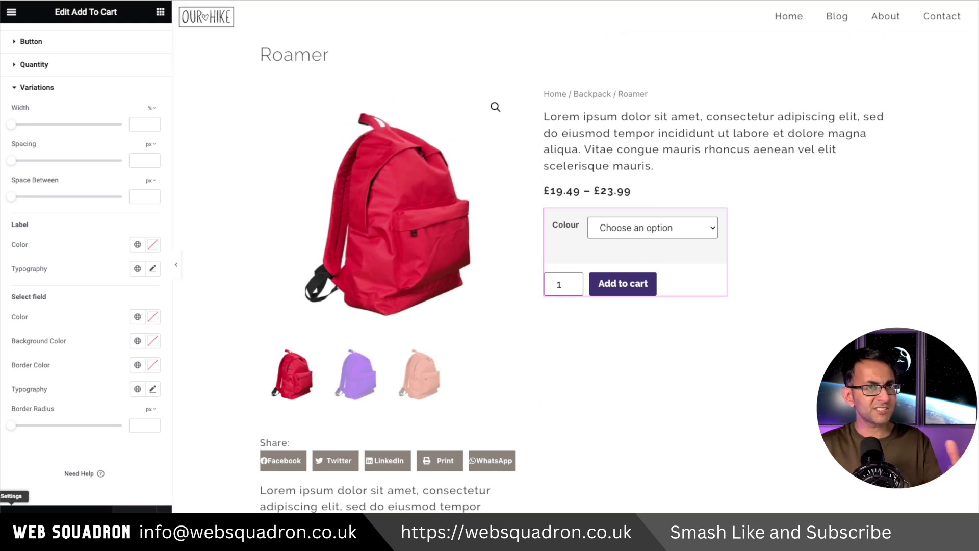
{"action": "left_click", "coordinate": [11, 508]}
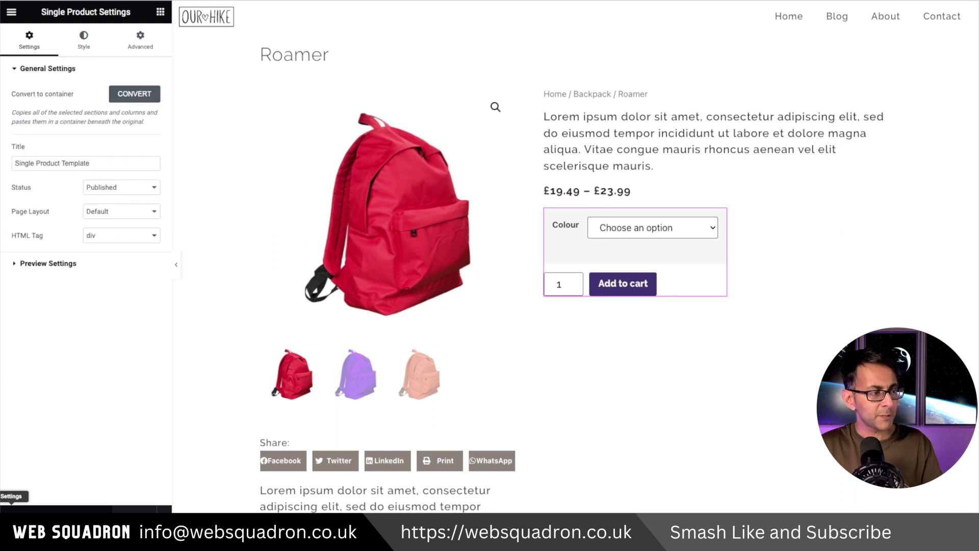
{"action": "left_click", "coordinate": [113, 267]}
{"action": "left_click", "coordinate": [109, 121]}
{"action": "left_click", "coordinate": [109, 138]}
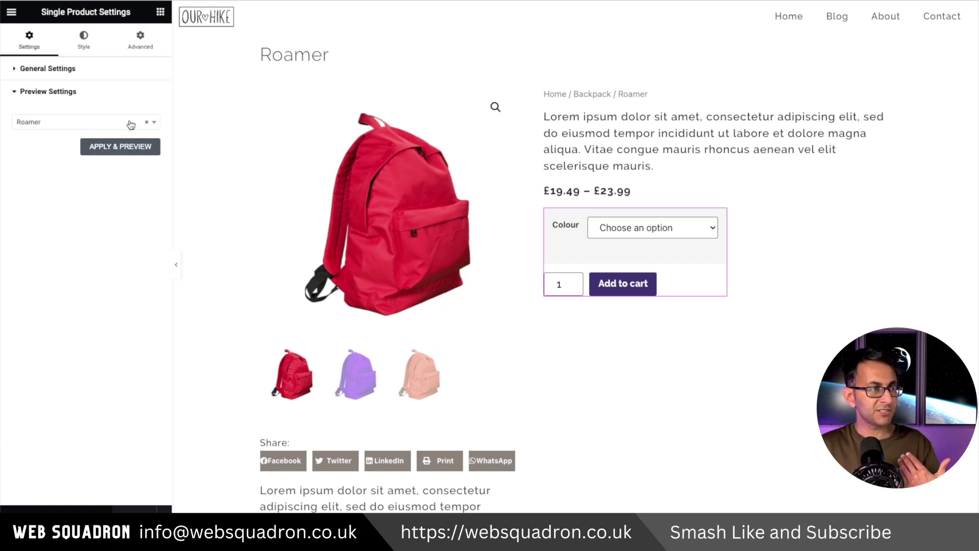
{"action": "left_click", "coordinate": [147, 122]}
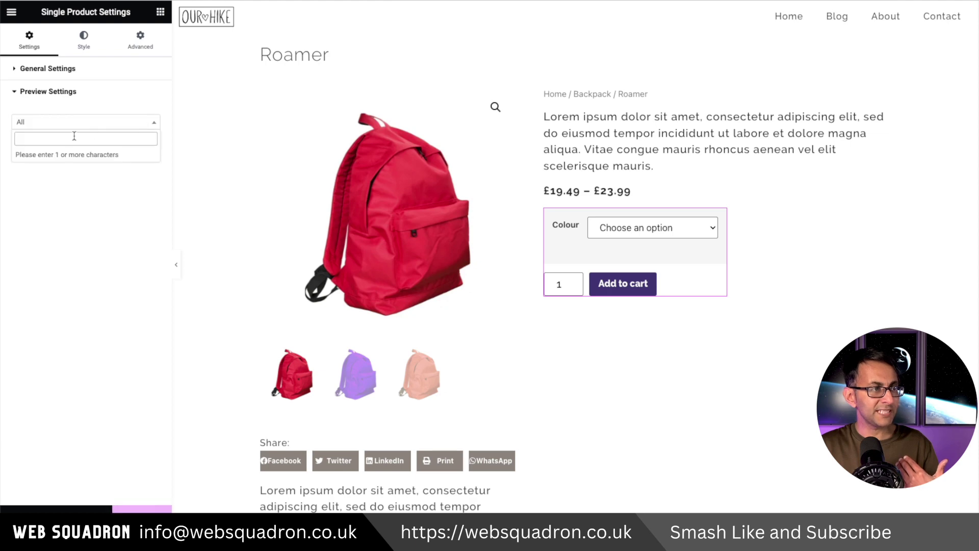
{"action": "type", "text": "all"}
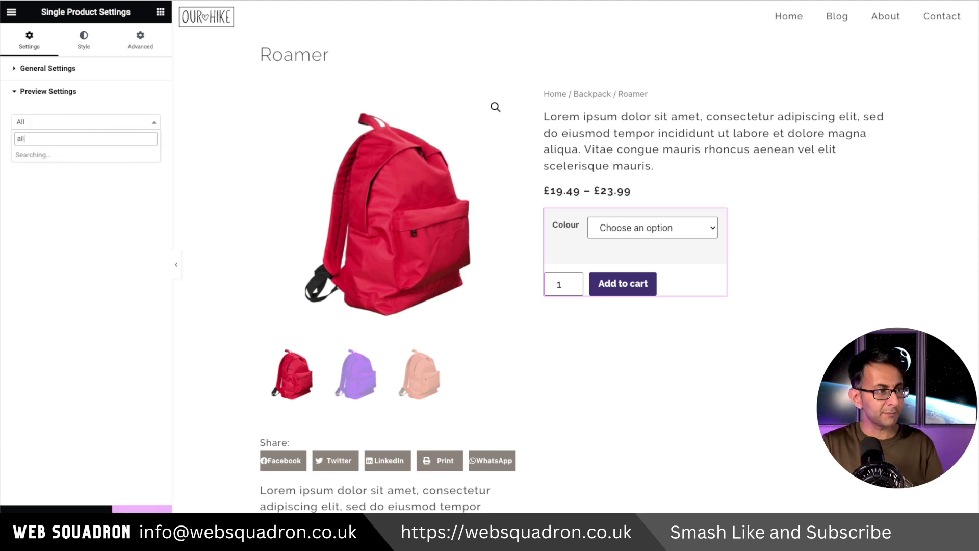
{"action": "left_click", "coordinate": [56, 155]}
{"action": "left_click", "coordinate": [123, 148]}
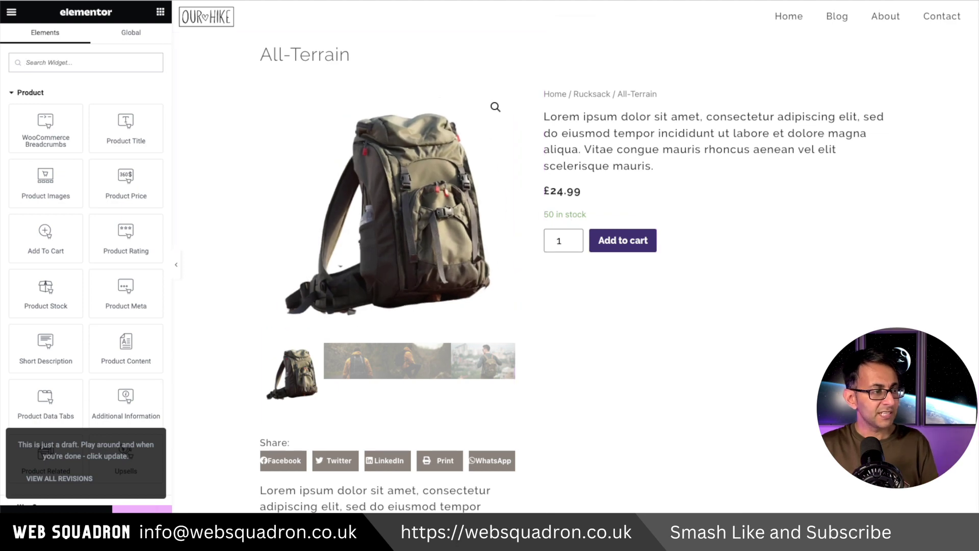
- Switch the preview product back to Roamer and select the add-to-cart widget
{"action": "left_click", "coordinate": [12, 507]}
{"action": "left_click", "coordinate": [82, 266]}
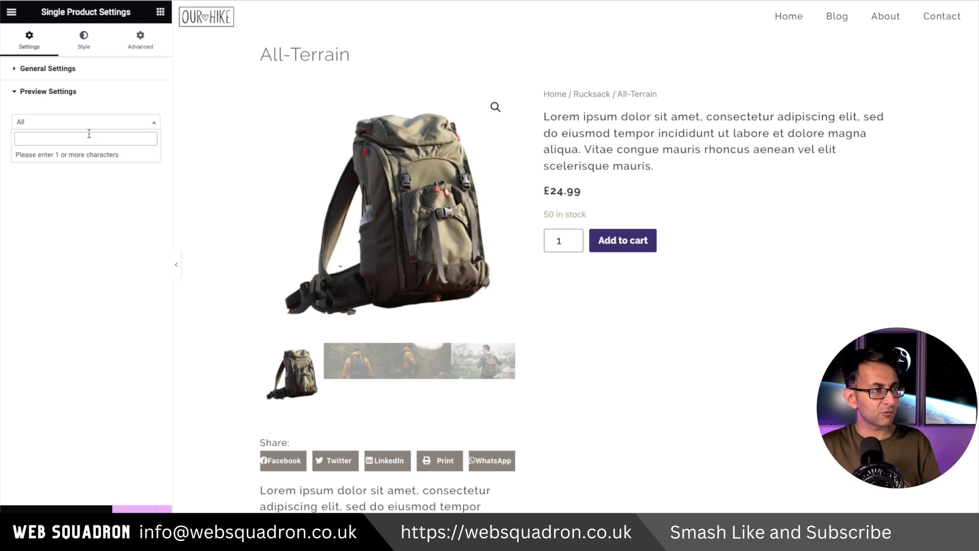
{"action": "type", "text": "rom"}
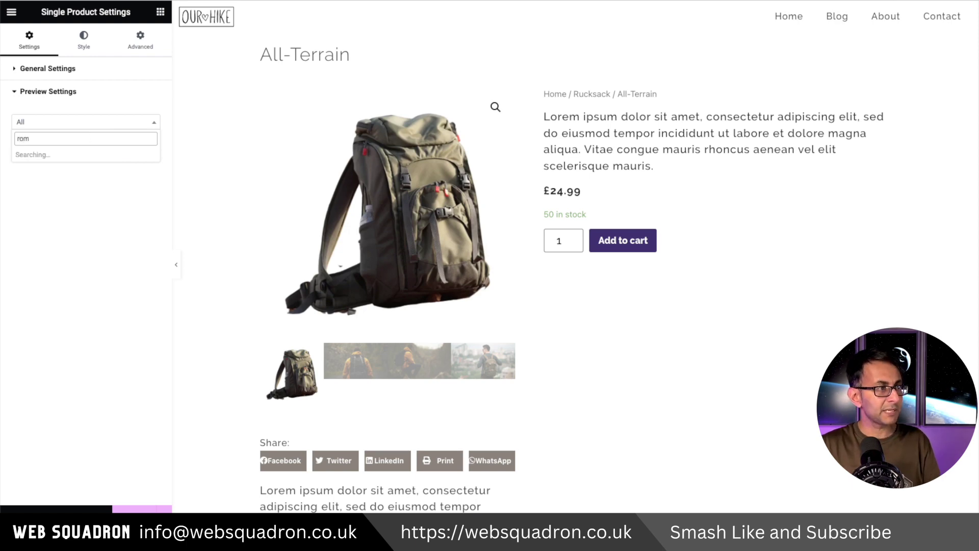
{"action": "left_click", "coordinate": [82, 158]}
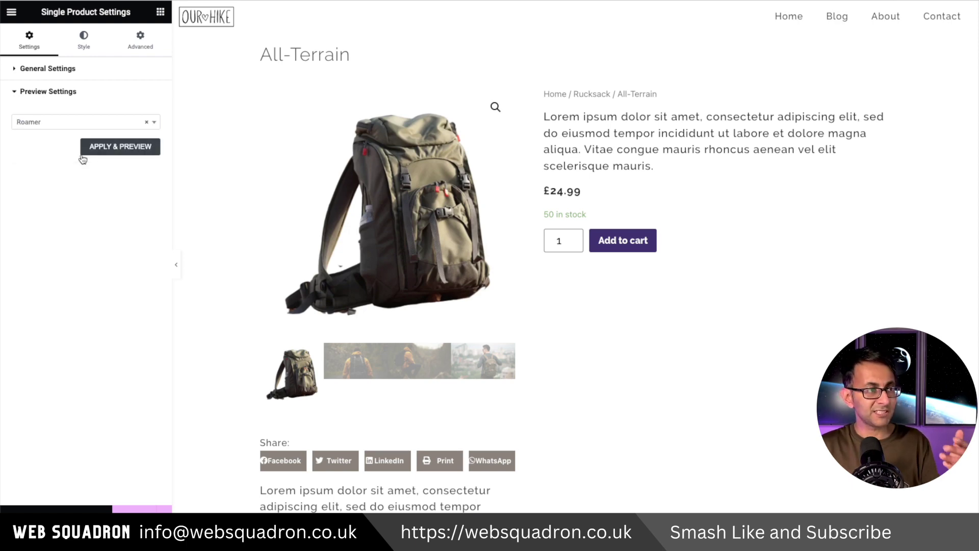
{"action": "left_click", "coordinate": [115, 146]}
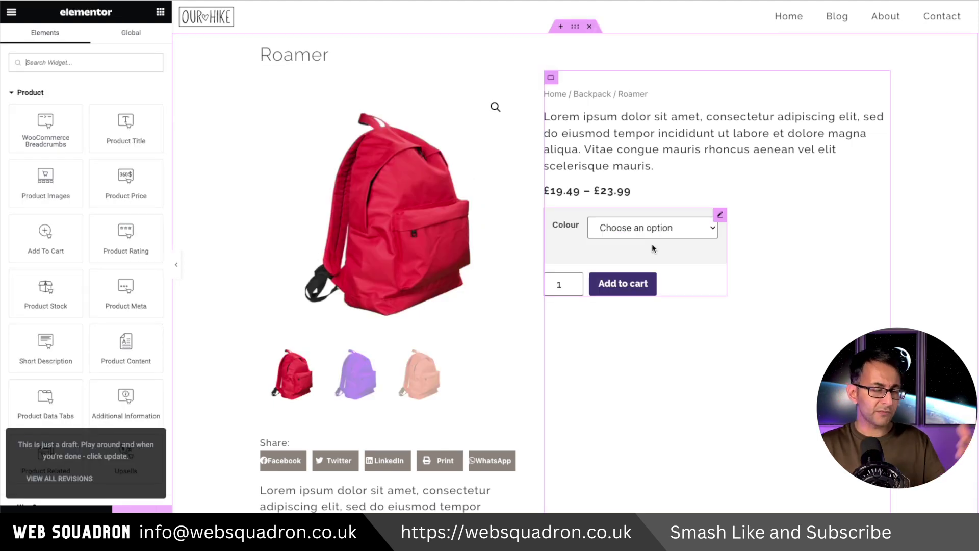
{"action": "left_click", "coordinate": [720, 215]}
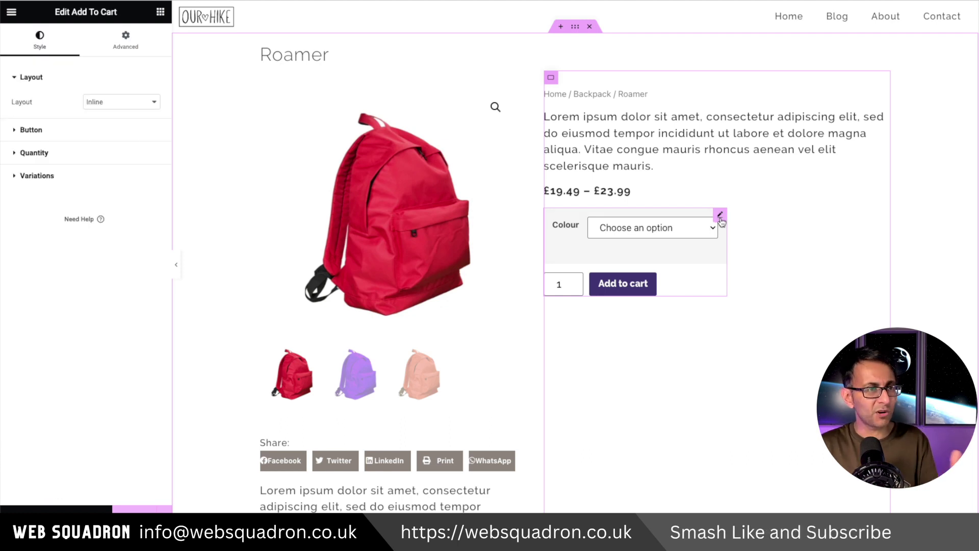
{"action": "left_click", "coordinate": [36, 175]}
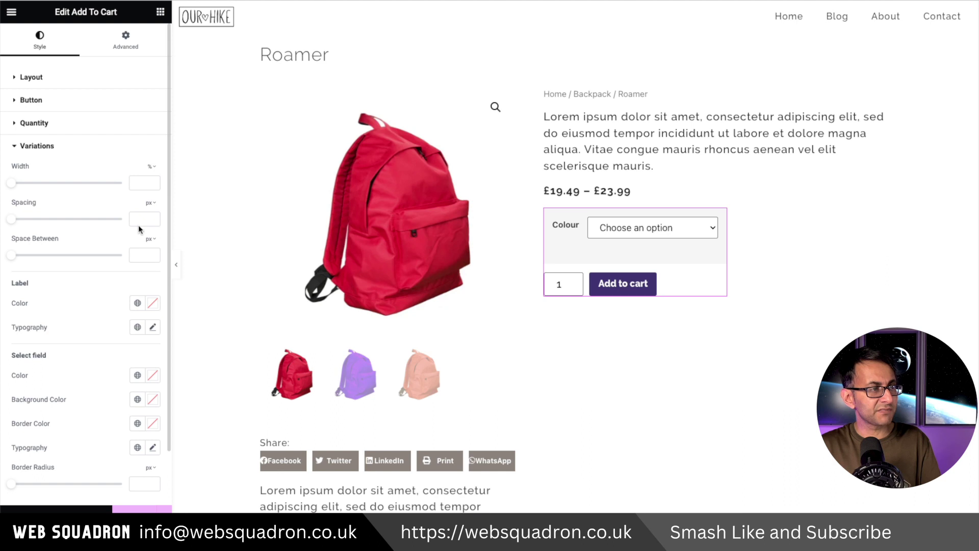
- Try a purple Accent background on the add-to-cart area, then clear it again
{"action": "scroll", "coordinate": [146, 210], "scroll_direction": "down", "scroll_amount": 2}
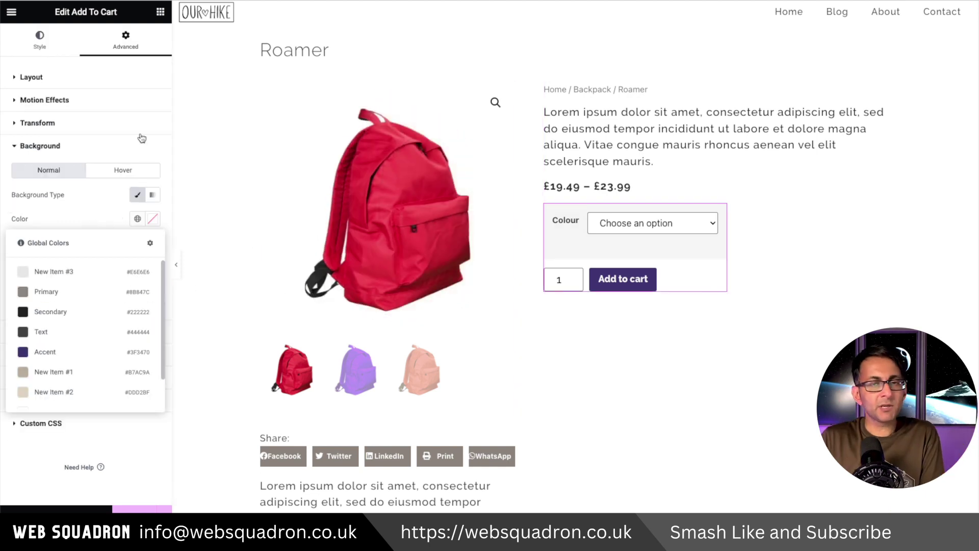
{"action": "scroll", "coordinate": [70, 322], "scroll_direction": "down", "scroll_amount": 2}
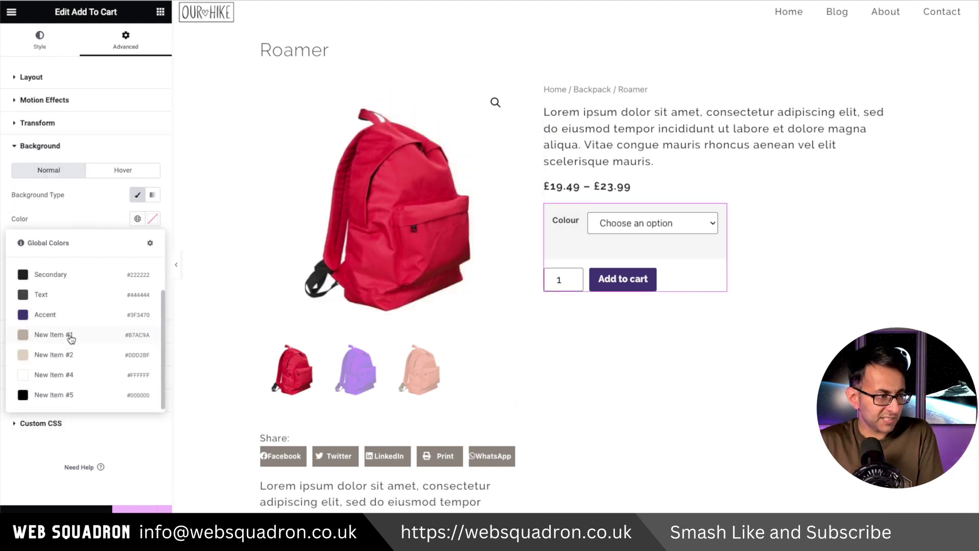
{"action": "left_click", "coordinate": [67, 377]}
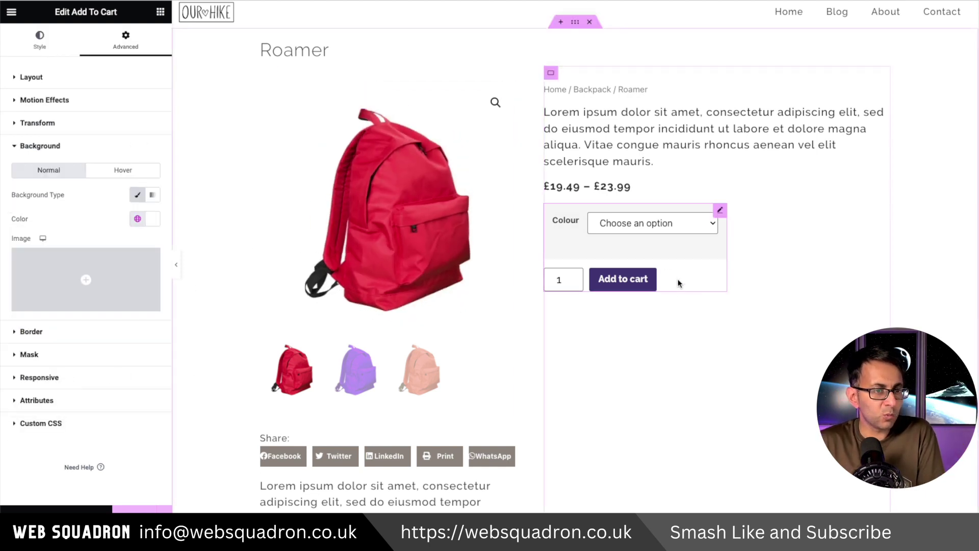
{"action": "left_click", "coordinate": [137, 219]}
{"action": "left_click", "coordinate": [63, 352]}
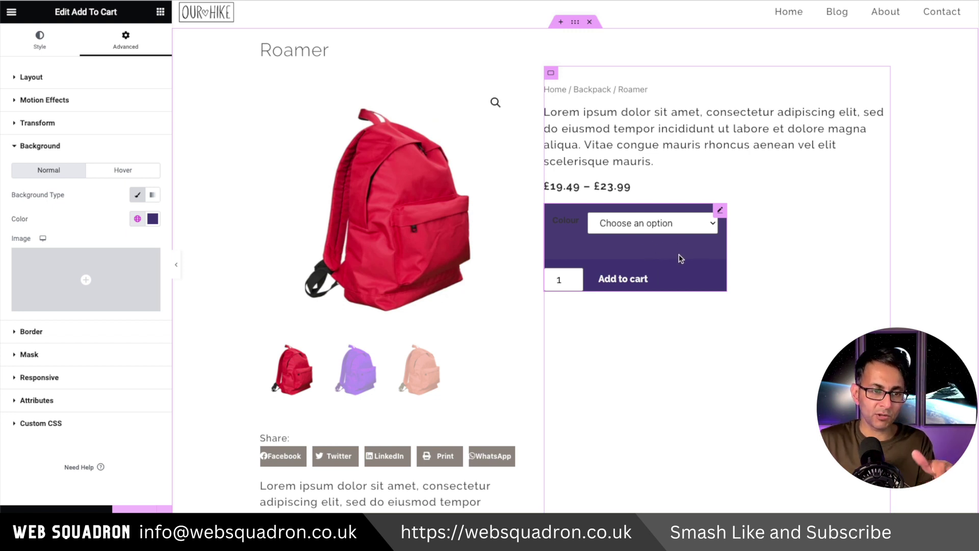
{"action": "left_click", "coordinate": [152, 219]}
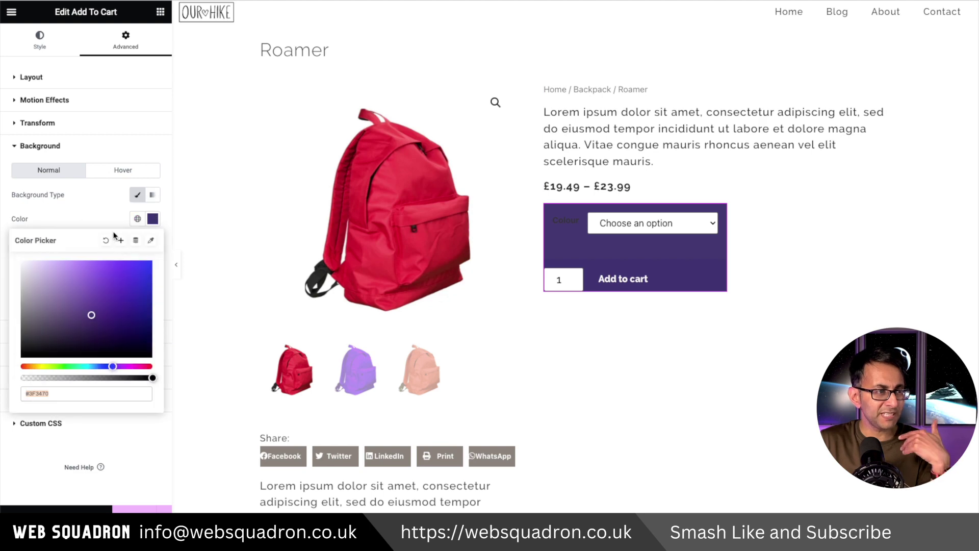
{"action": "left_click", "coordinate": [106, 241]}
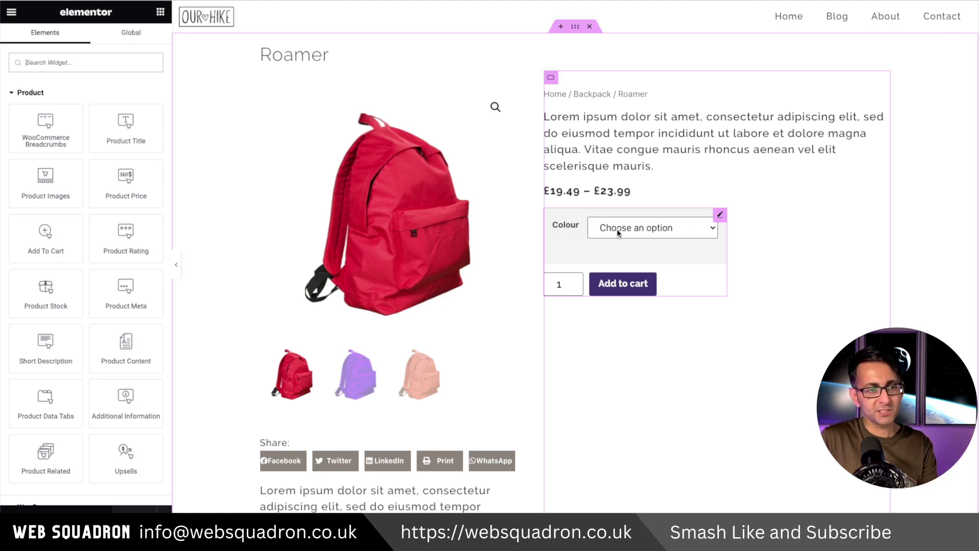
- Test a larger Variations Spacing on the Add To Cart form, then clear it to default
{"action": "left_click", "coordinate": [721, 214]}
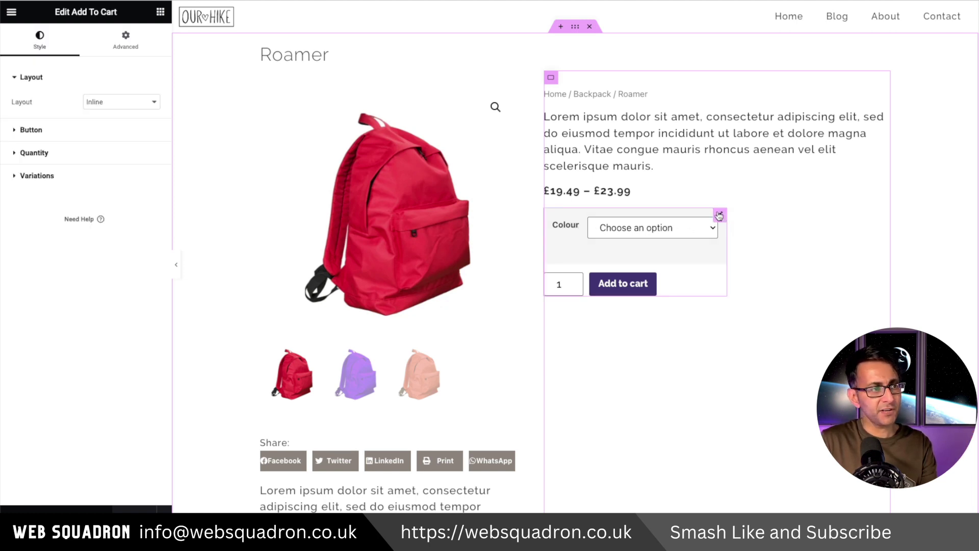
{"action": "left_click", "coordinate": [133, 50]}
{"action": "left_click", "coordinate": [45, 53]}
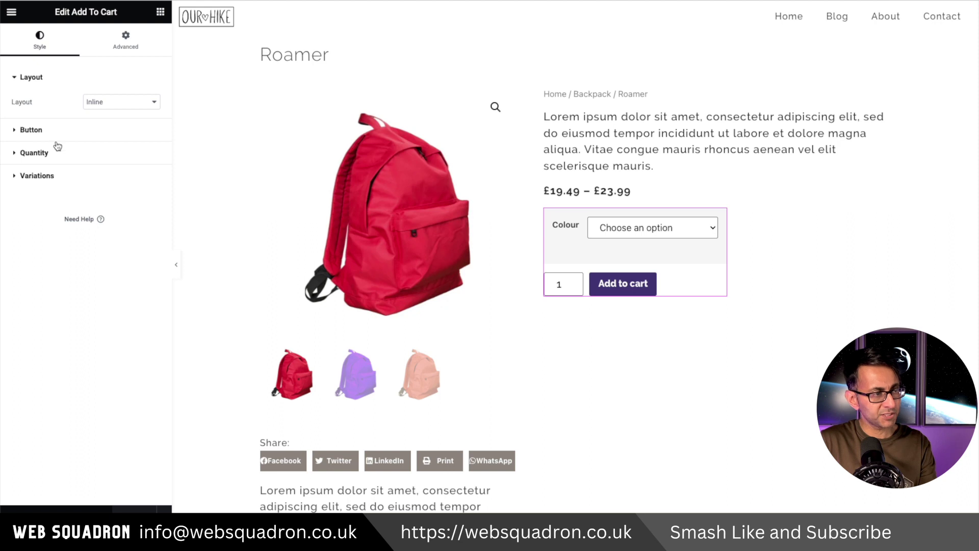
{"action": "left_click", "coordinate": [72, 179]}
{"action": "mouse_move", "coordinate": [11, 220]}
{"action": "left_mouse_down"}
{"action": "mouse_move", "coordinate": [51, 227]}
{"action": "mouse_move", "coordinate": [18, 221]}
{"action": "left_mouse_up"}
{"action": "double_click", "coordinate": [135, 219]}
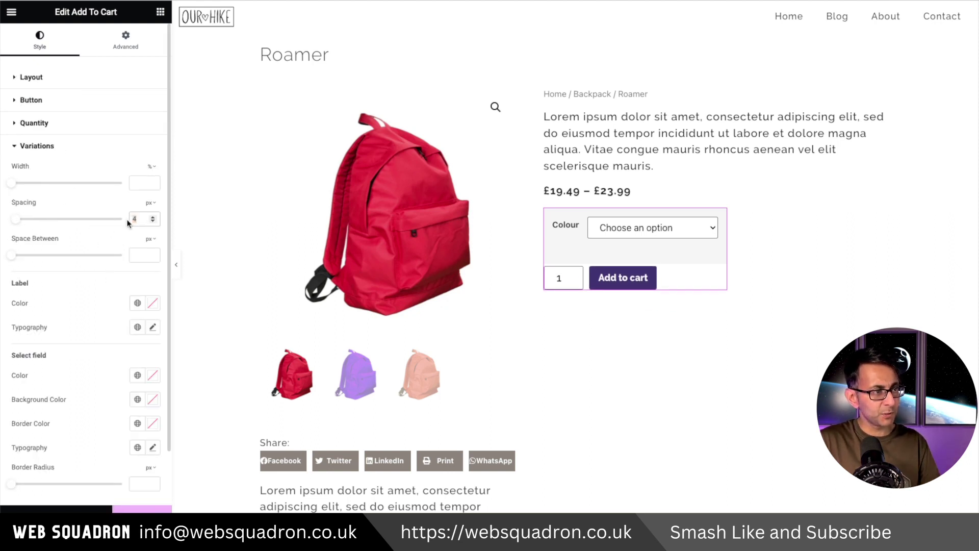
{"action": "key", "text": "BackSpace"}
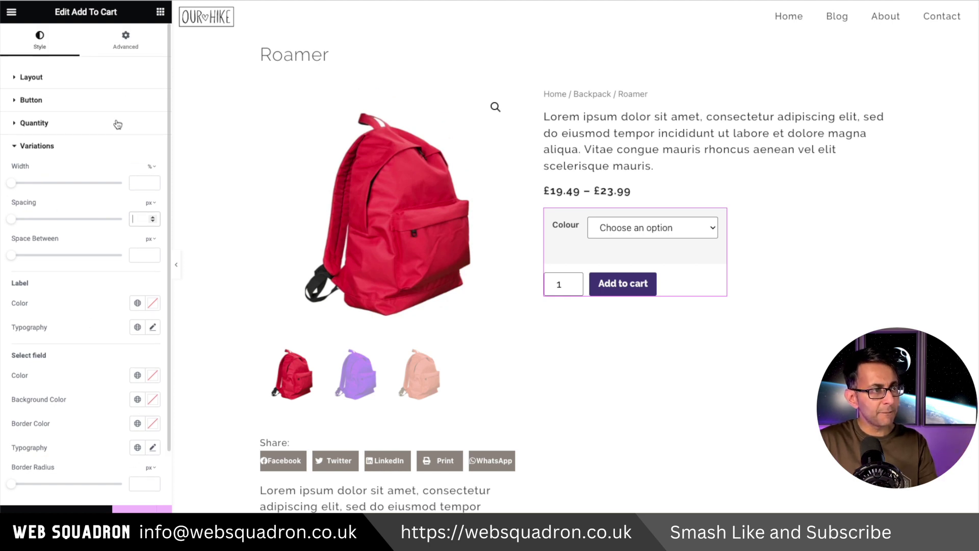
- Try a negative left margin on the form, then reset it to 0
{"action": "left_click", "coordinate": [124, 42]}
{"action": "left_click", "coordinate": [138, 117]}
{"action": "left_click_drag", "start_coordinate": [138, 117], "coordinate": [138, 117]}
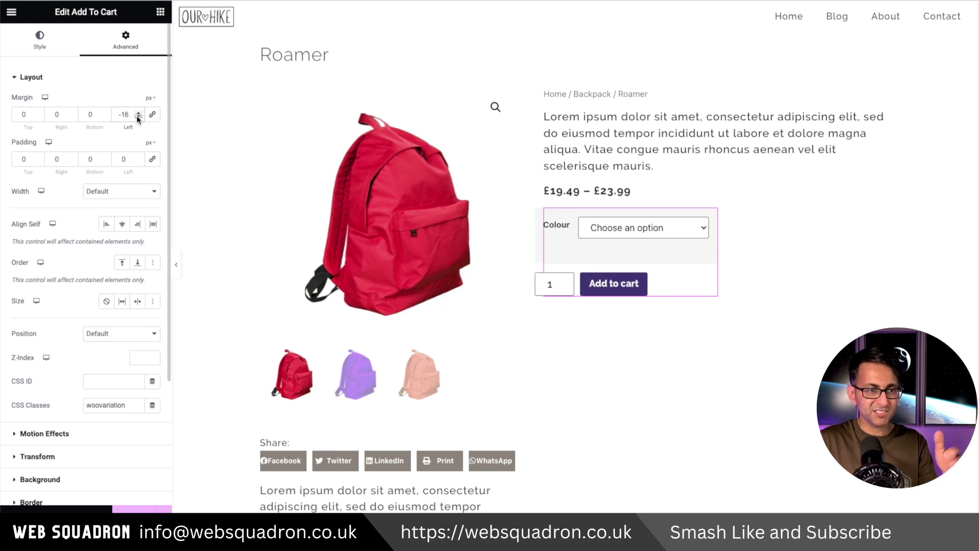
{"action": "key", "text": "BackSpace"}
{"action": "key", "text": "BackSpace"}
{"action": "key", "text": "BackSpace"}
{"action": "type", "text": "0"}
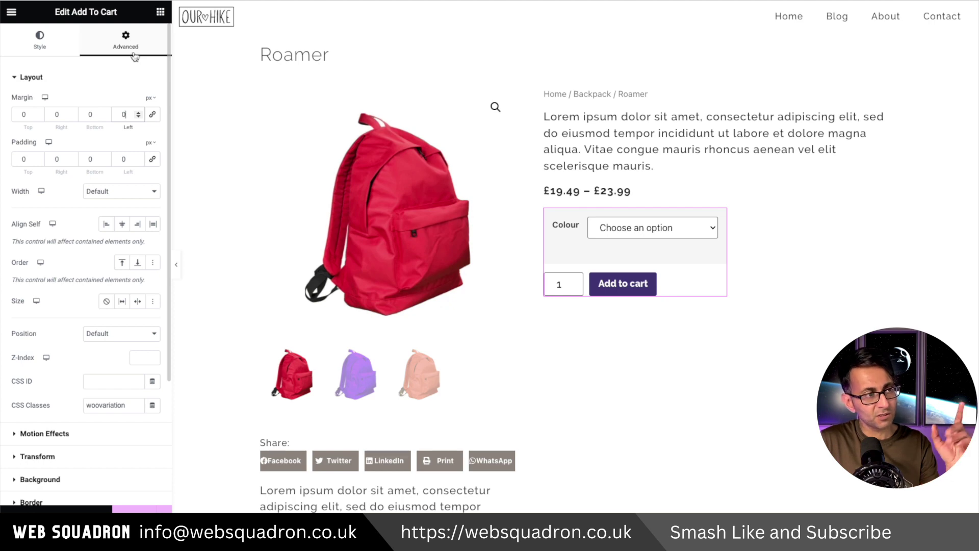
{"action": "scroll", "coordinate": [114, 352], "scroll_direction": "down", "scroll_amount": 3}
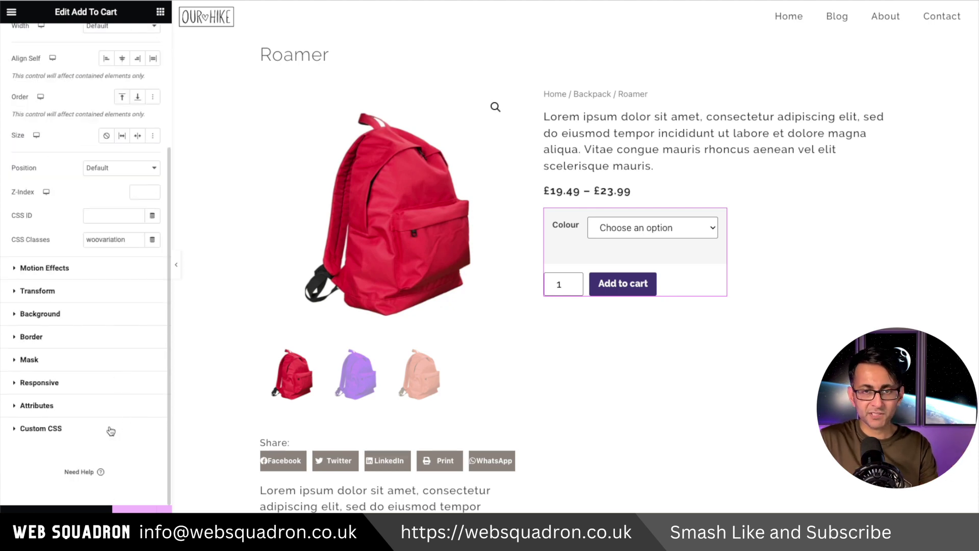
- Paste custom CSS giving the variation th/td cells white backgrounds, testing #ff0050 then undoing it
{"action": "left_click", "coordinate": [110, 431]}
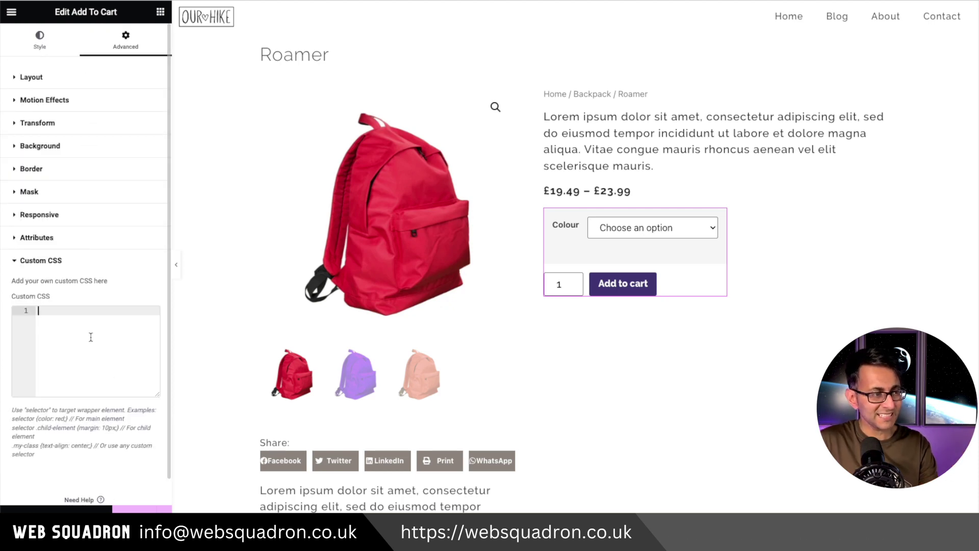
{"action": "type", "text": ".woocommerce div.product form .cart .variations th {     background-color: #ffffff; }  .woocommerce div.product form .cart .variations td {     background-color: #ffffff; }"}
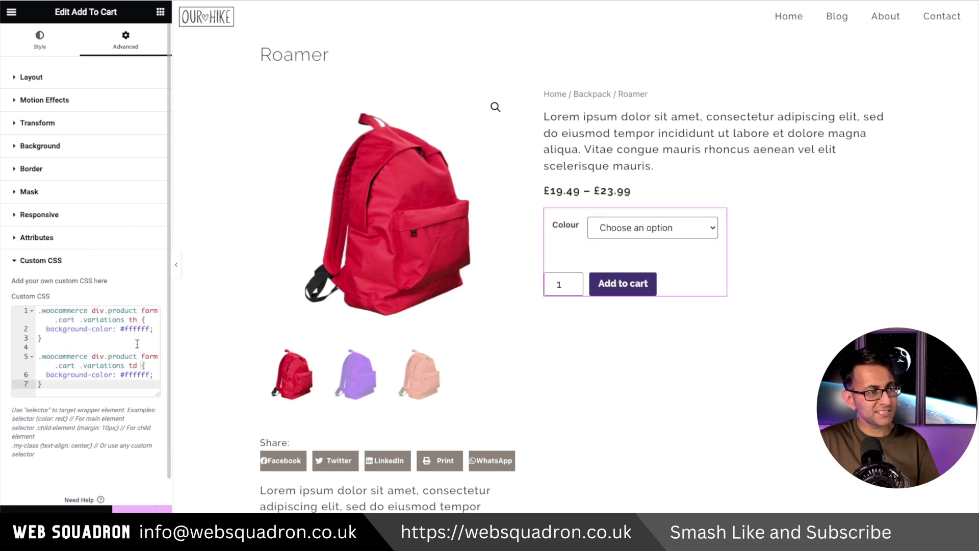
{"action": "left_click_drag", "start_coordinate": [170, 360], "coordinate": [314, 361]}
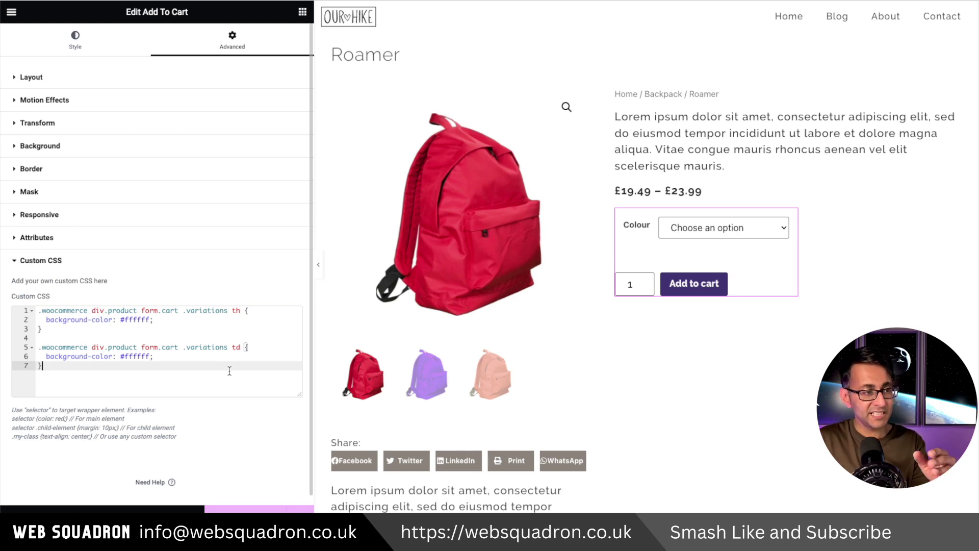
{"action": "double_click", "coordinate": [142, 356]}
{"action": "type", "text": "ff0050"}
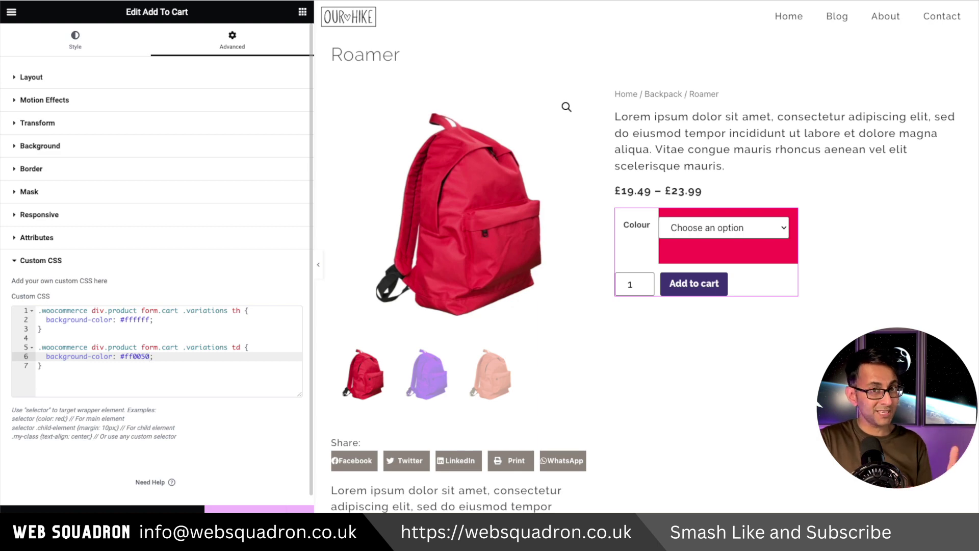
{"action": "key", "text": "ctrl+z"}
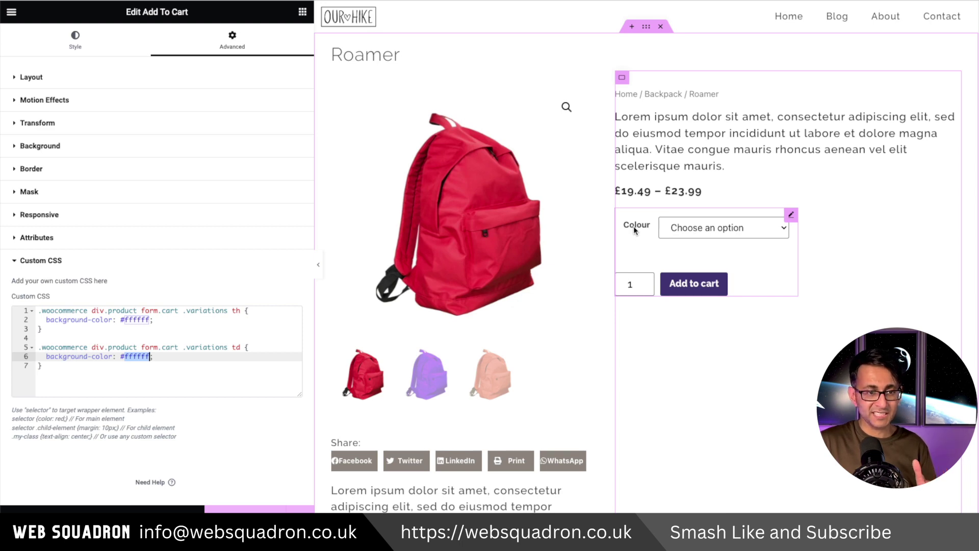
- Add text-align: left and padding-left: 0px to the label's th rule
{"action": "left_click", "coordinate": [165, 320]}
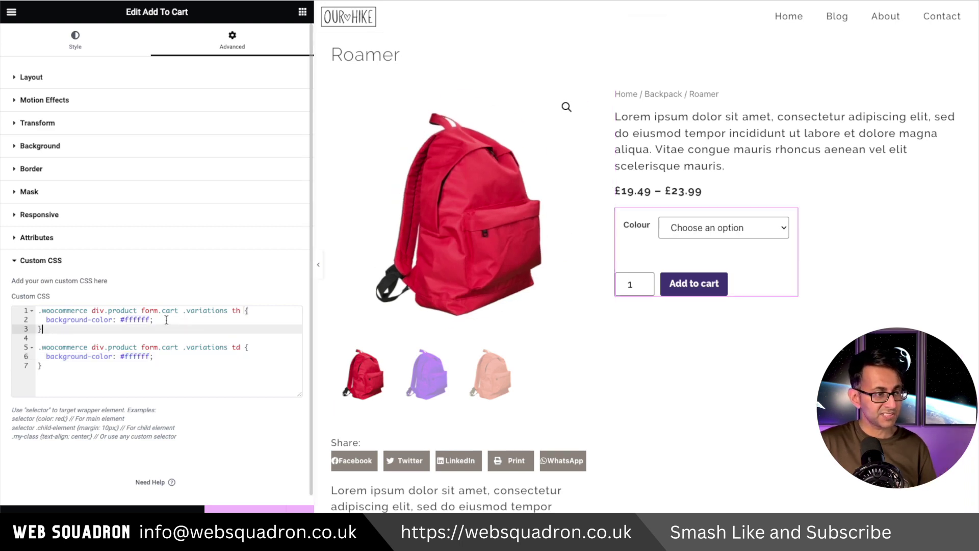
{"action": "key", "text": "Return"}
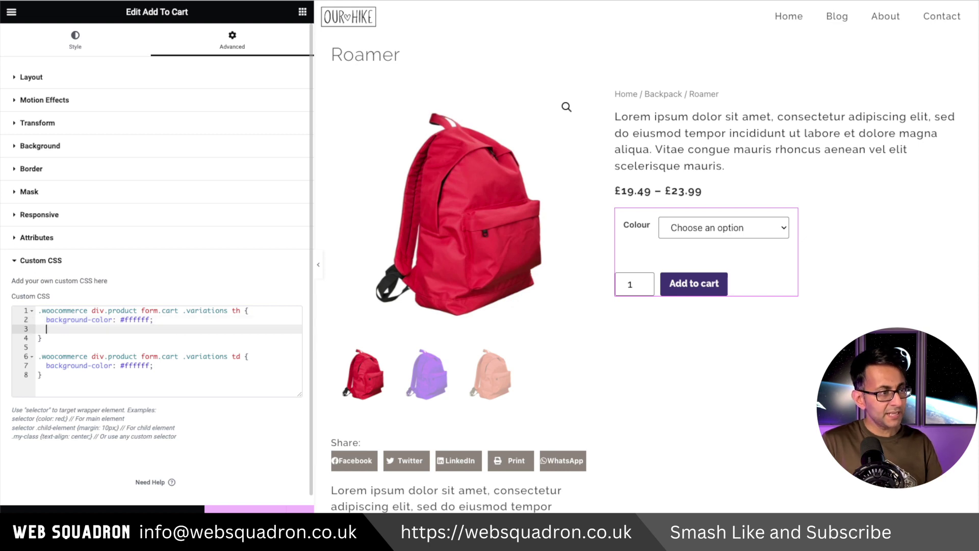
{"action": "type", "text": "text-align: left; padding-left: 0px;"}
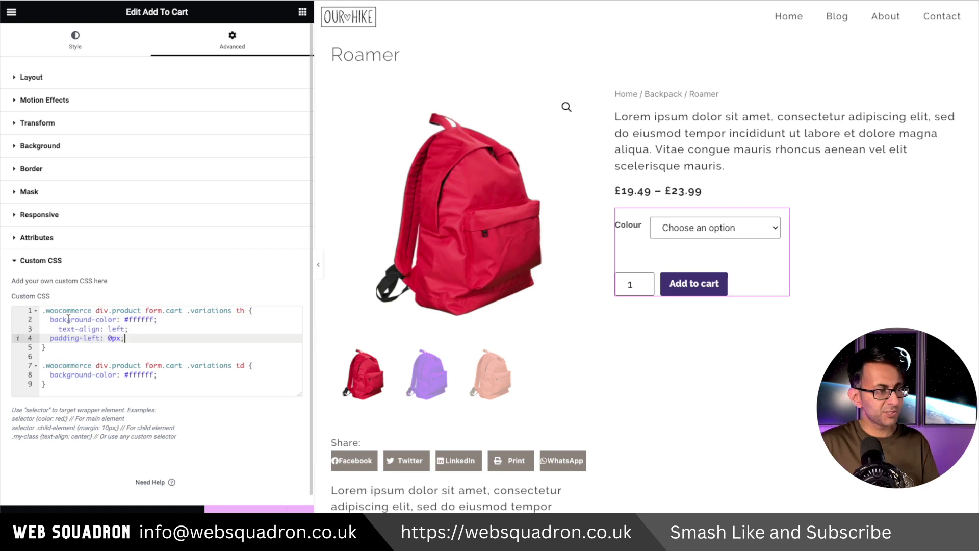
{"action": "key", "text": "shift+Tab"}
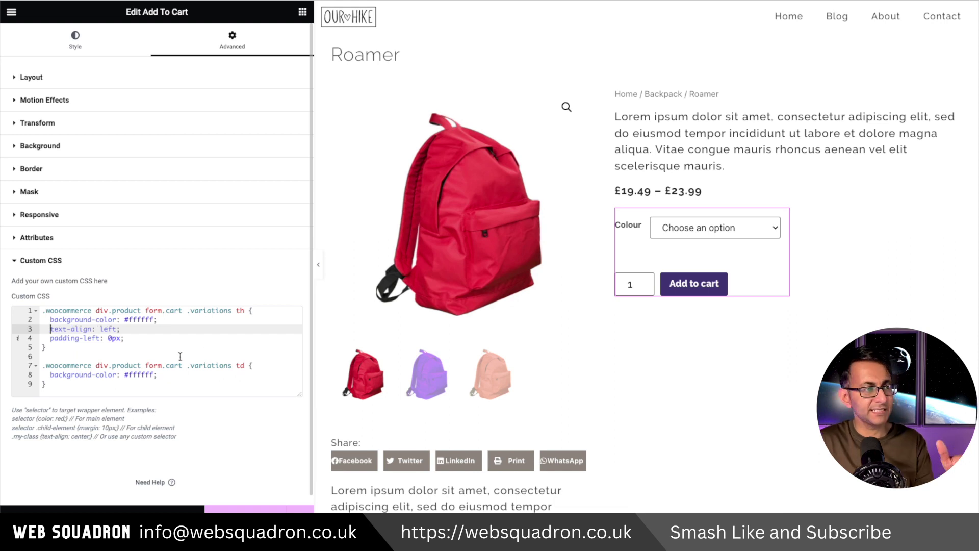
{"action": "left_click", "coordinate": [181, 340]}
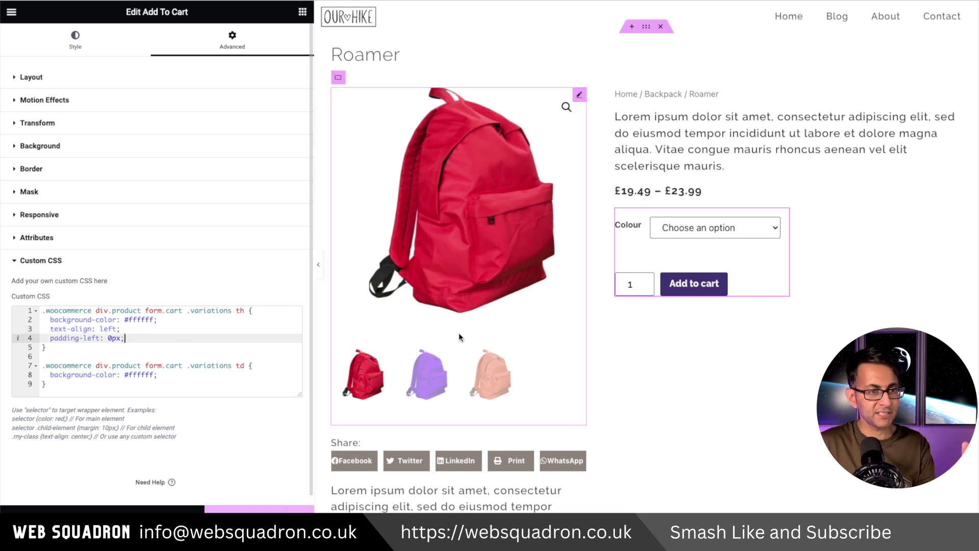
- Set the Colour label typography to Raleway, 1.2 rem, weight 400 (Normal), letter spacing 1
{"action": "left_click", "coordinate": [637, 235]}
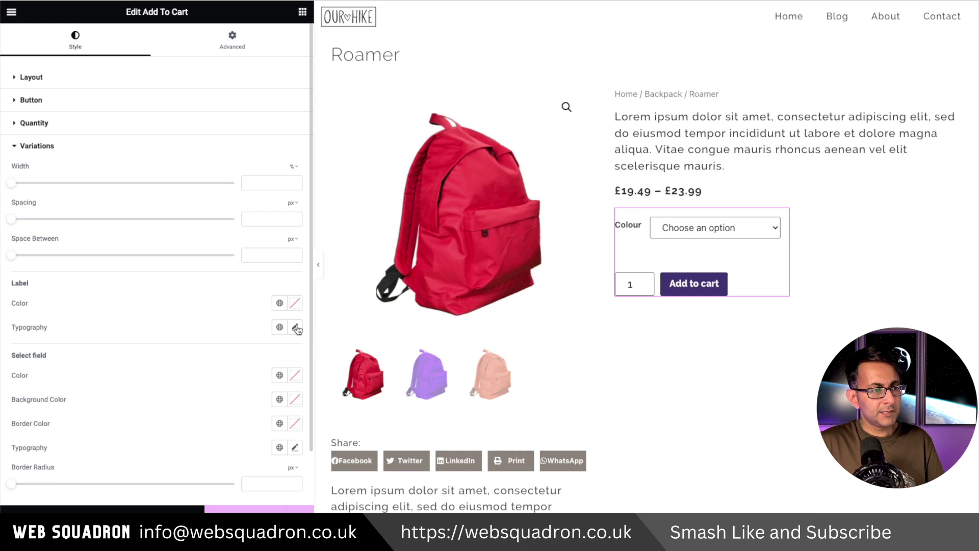
{"action": "left_click", "coordinate": [295, 327]}
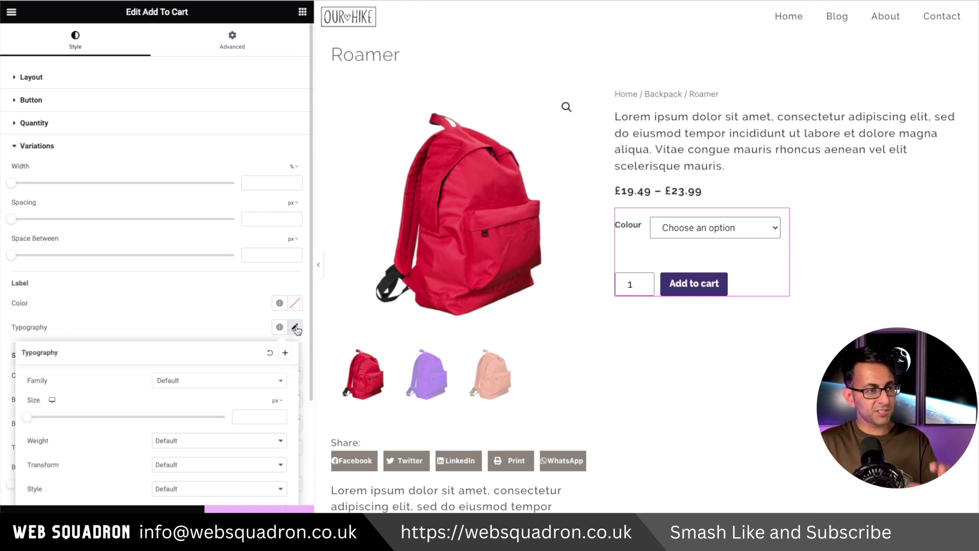
{"action": "left_click", "coordinate": [241, 383]}
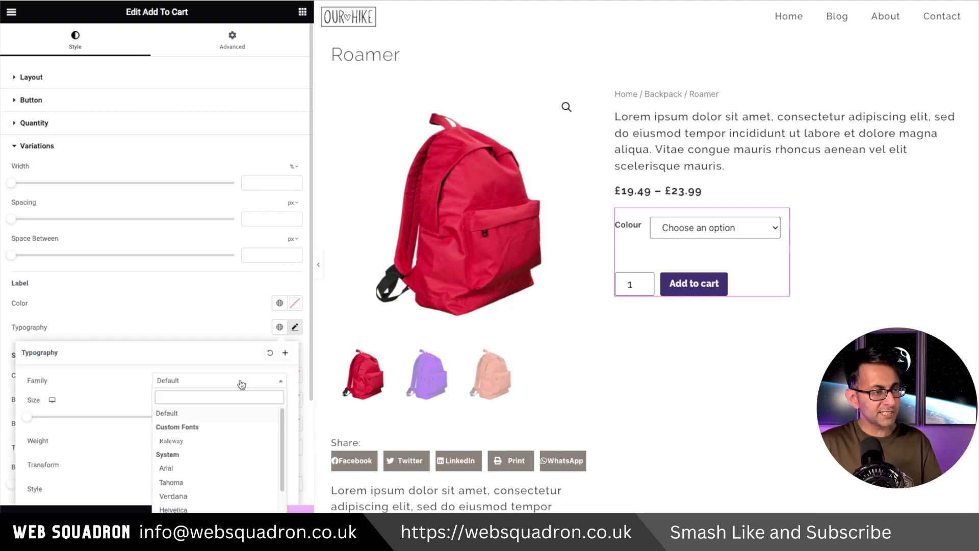
{"action": "left_click", "coordinate": [200, 442]}
{"action": "scroll", "coordinate": [236, 342], "scroll_direction": "down", "scroll_amount": 2}
{"action": "left_click", "coordinate": [277, 281]}
{"action": "left_click", "coordinate": [278, 318]}
{"action": "left_click", "coordinate": [241, 302]}
{"action": "type", "text": "1.2"}
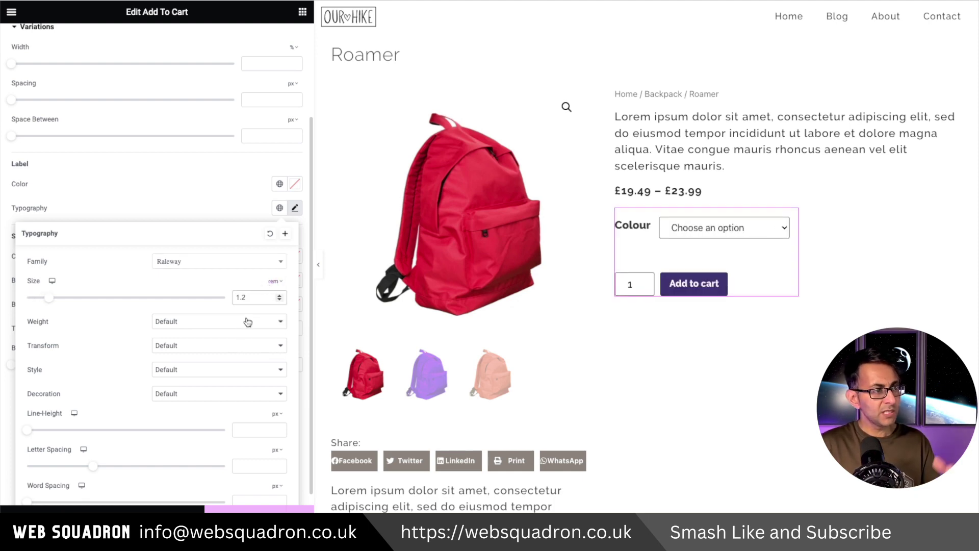
{"action": "left_click", "coordinate": [247, 321]}
{"action": "left_click", "coordinate": [218, 249]}
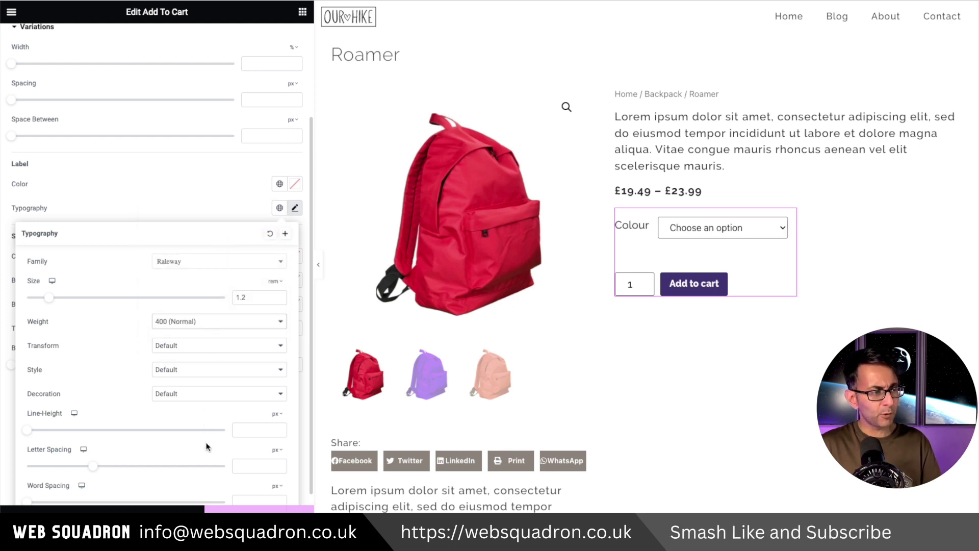
{"action": "type", "text": "1"}
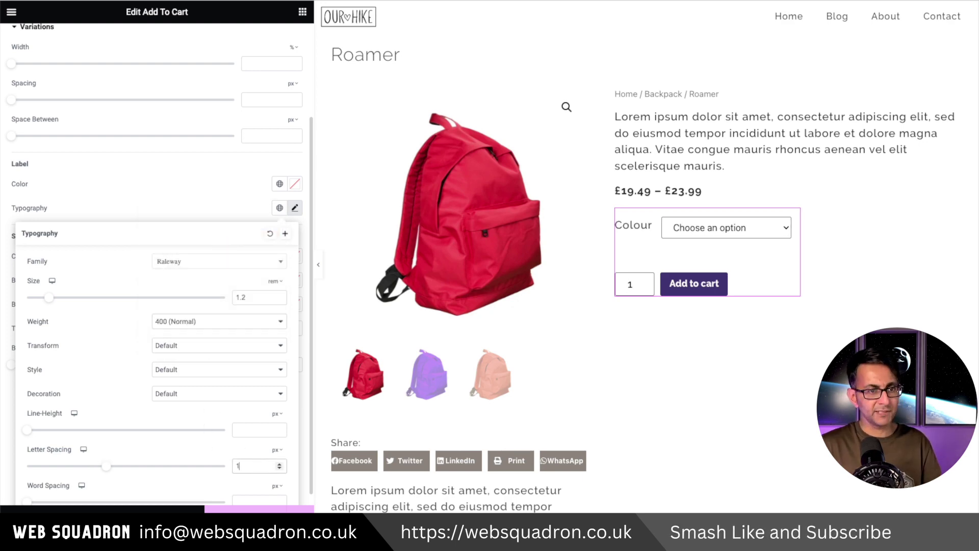
{"action": "left_click", "coordinate": [638, 213]}
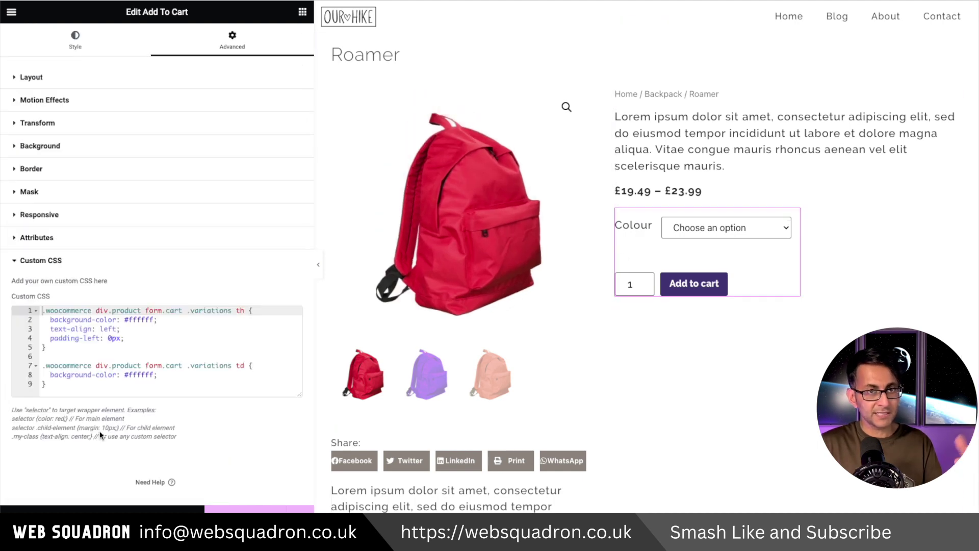
- Add padding-top: 18.5px to the th rule so the Colour label aligns with its dropdown
{"action": "left_click", "coordinate": [142, 338]}
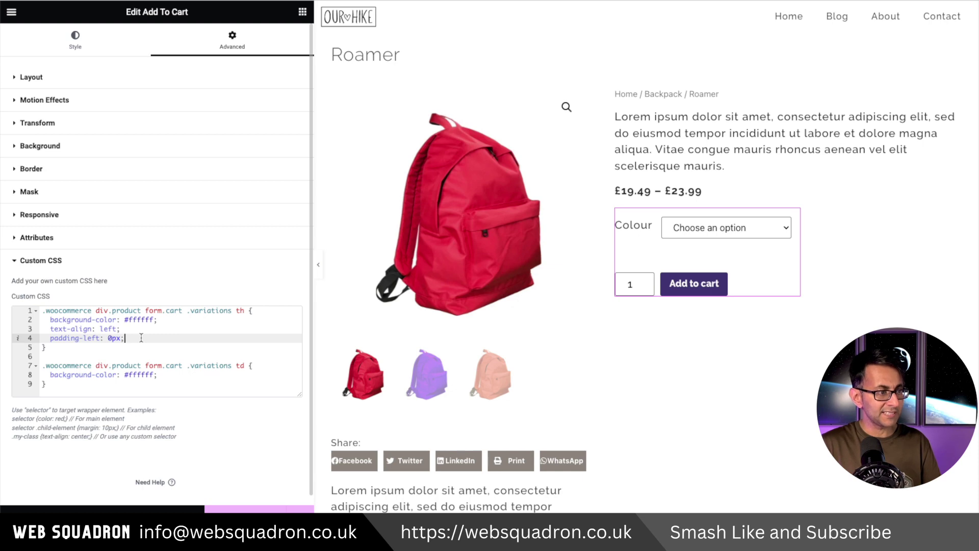
{"action": "key", "text": "Return"}
{"action": "type", "text": "padding-top: 18.5px;"}
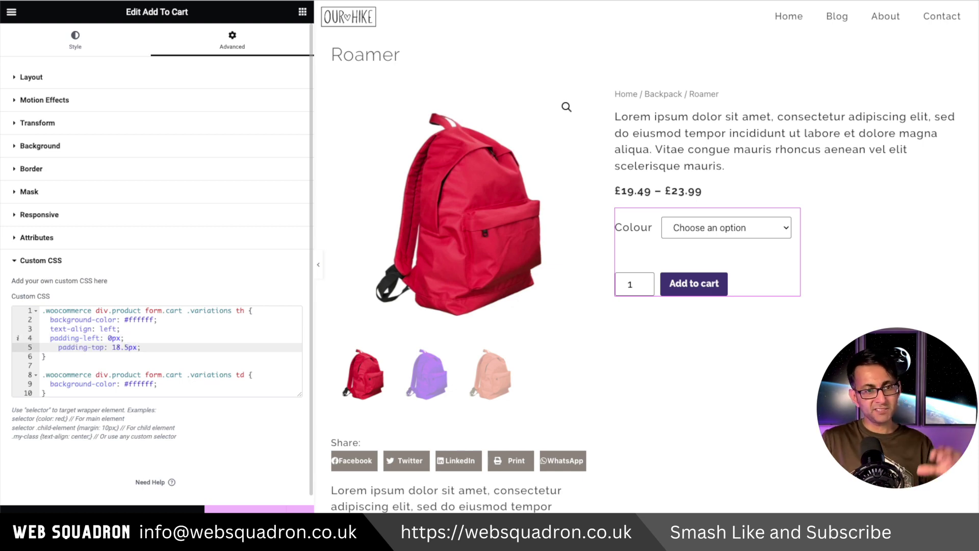
{"action": "key", "text": "shift+Tab"}
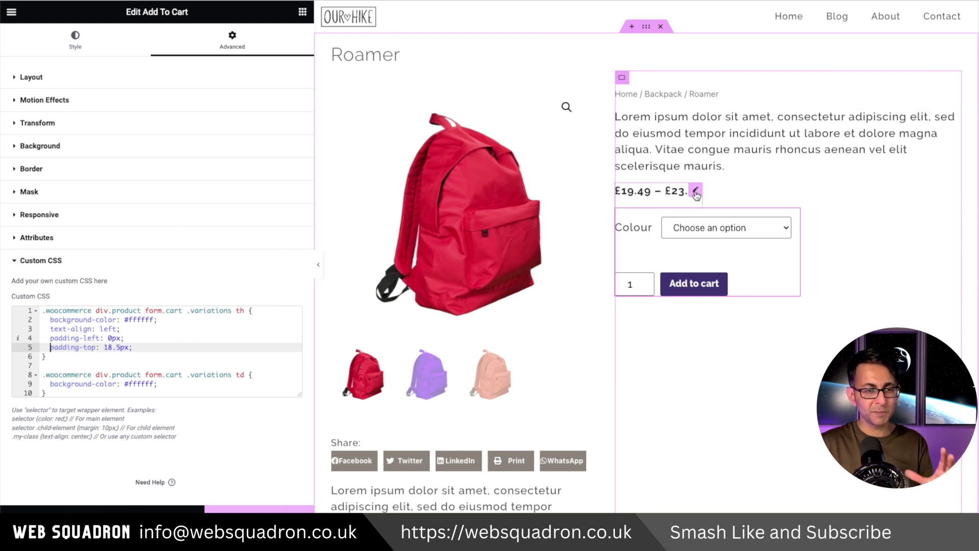
{"action": "left_click", "coordinate": [695, 192]}
{"action": "left_click", "coordinate": [224, 51]}
- Unlink the price's margin and padding sides and set its top margin to 30 px
{"action": "left_click", "coordinate": [295, 115]}
{"action": "left_click", "coordinate": [295, 160]}
{"action": "left_click", "coordinate": [45, 115]}
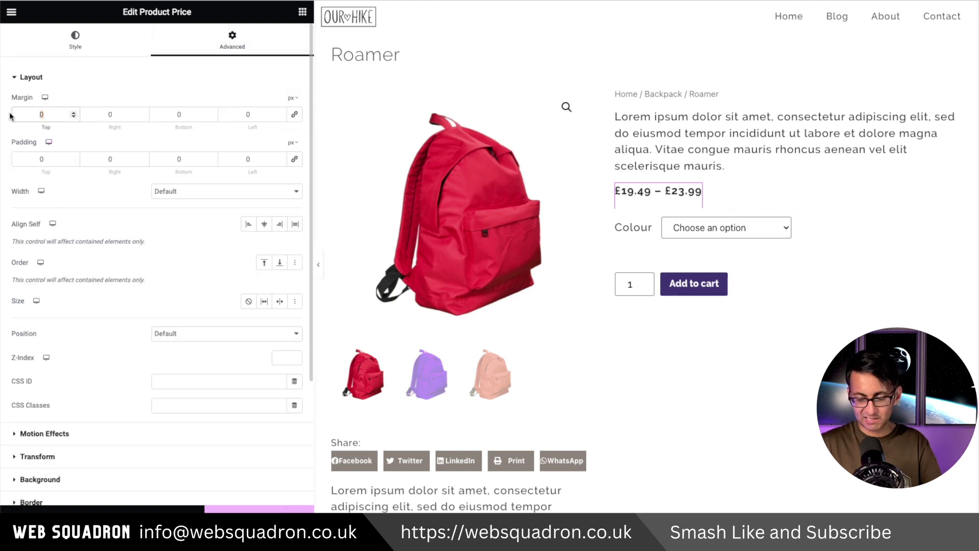
{"action": "type", "text": "30"}
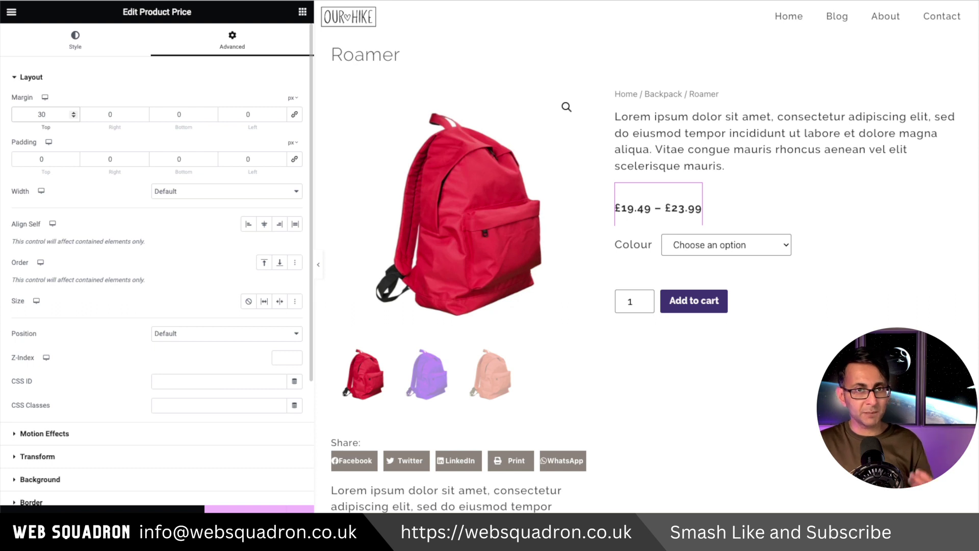
{"action": "mouse_move", "coordinate": [292, 98]}
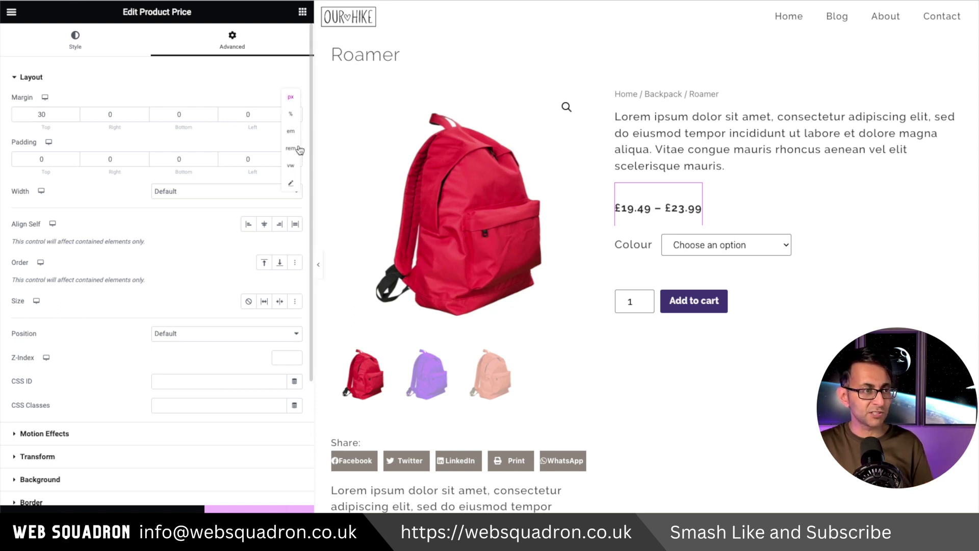
{"action": "left_click", "coordinate": [240, 88]}
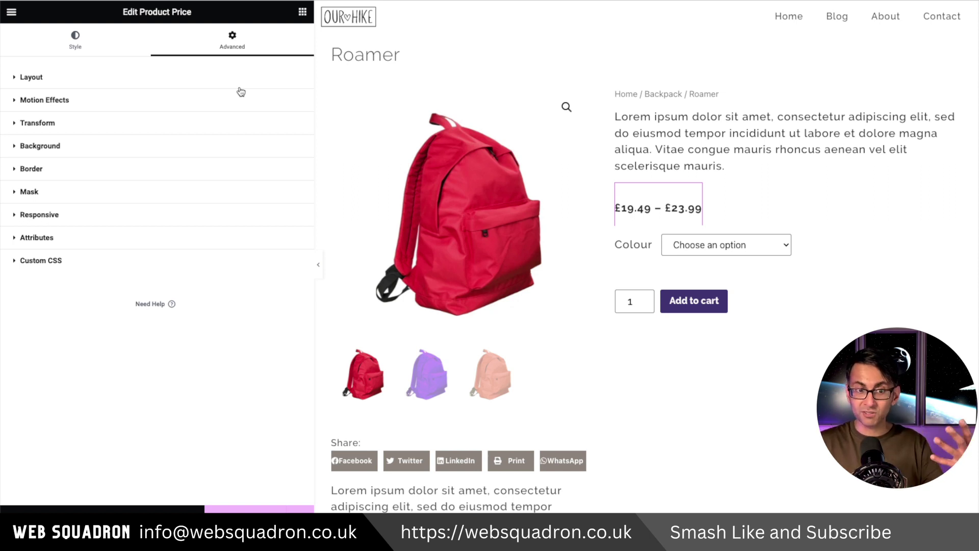
- Place the Share label and share buttons beneath Add to cart, then select the Share text
{"action": "left_click_drag", "start_coordinate": [358, 445], "coordinate": [726, 325]}
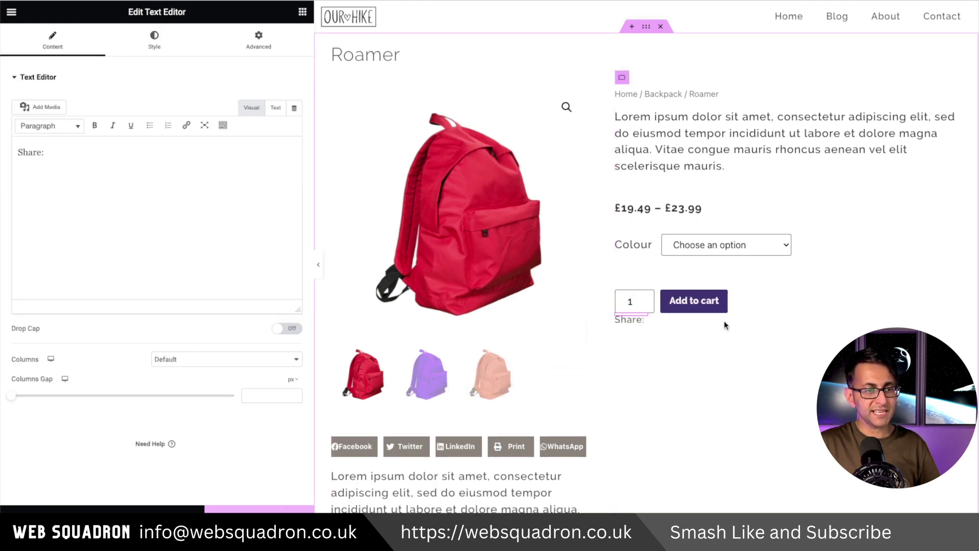
{"action": "left_click_drag", "start_coordinate": [579, 444], "coordinate": [660, 316]}
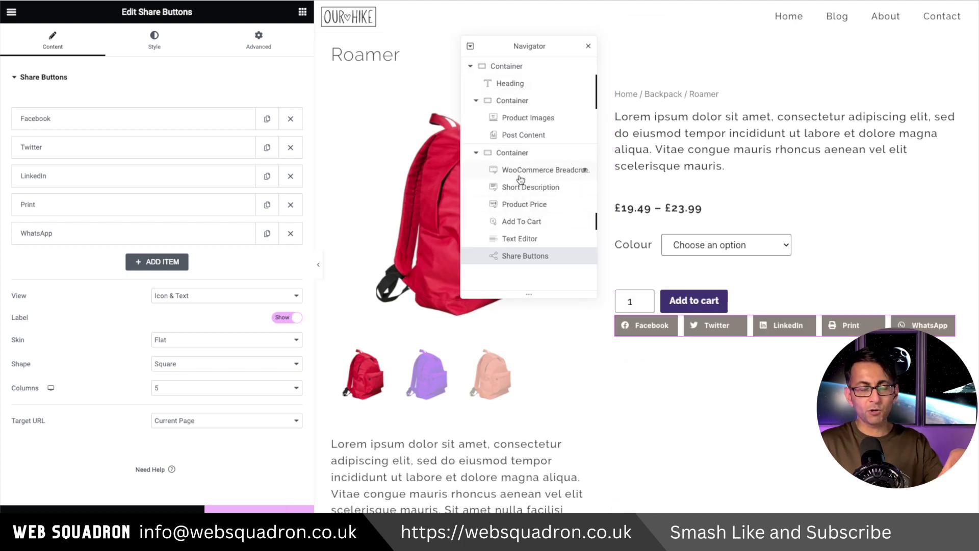
{"action": "left_click_drag", "start_coordinate": [537, 47], "coordinate": [449, 91]}
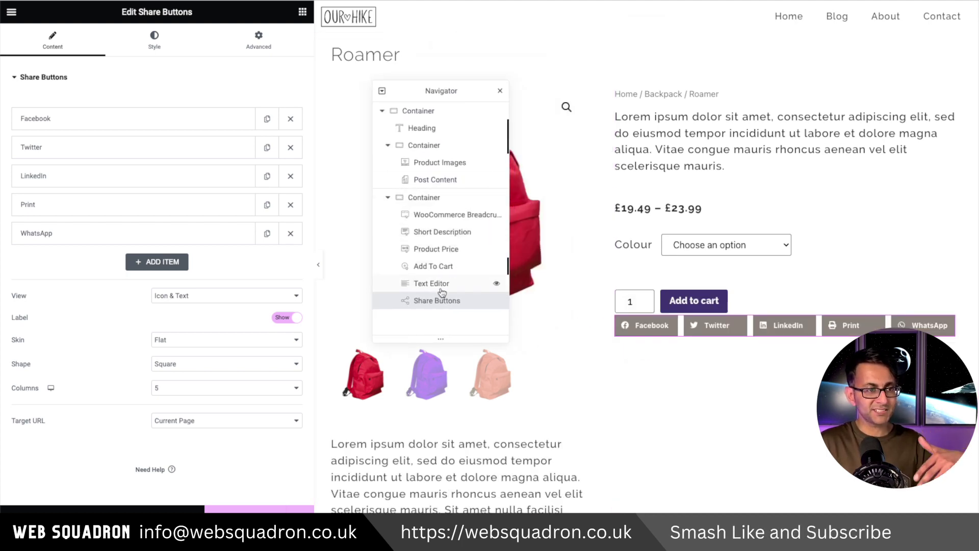
{"action": "left_click", "coordinate": [630, 325]}
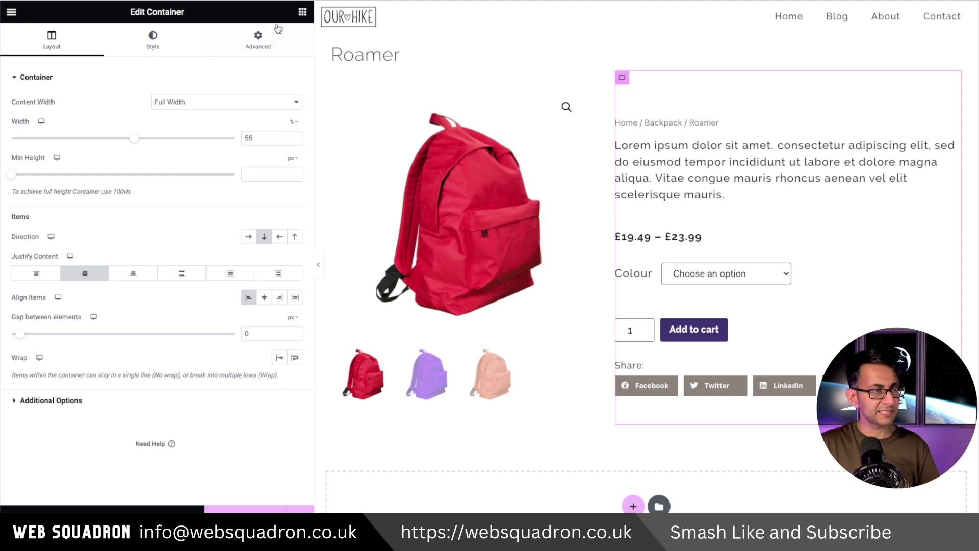
- Change the info column's top padding from 30 to 0, then preview in Mobile Portrait (360 px)
{"action": "left_click", "coordinate": [258, 39]}
{"action": "left_click", "coordinate": [46, 159]}
{"action": "type", "text": "30"}
{"action": "left_click_drag", "start_coordinate": [47, 165], "coordinate": [35, 161]}
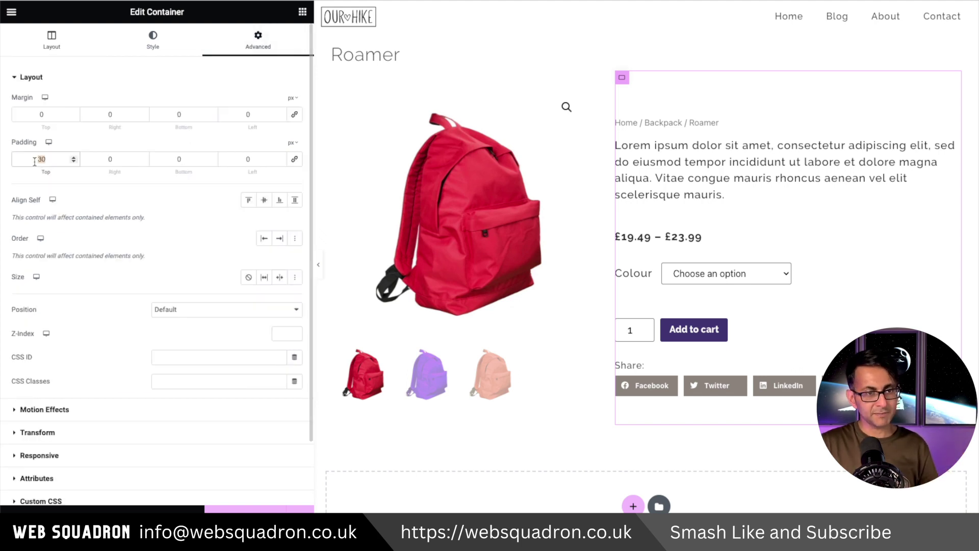
{"action": "type", "text": "0"}
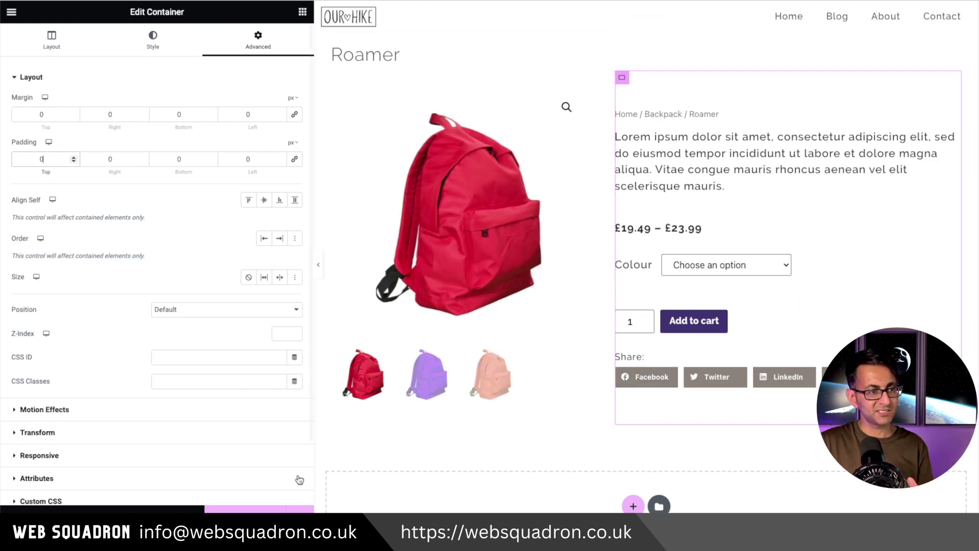
{"action": "key", "text": "ctrl+shift+m"}
{"action": "left_click", "coordinate": [619, 13]}
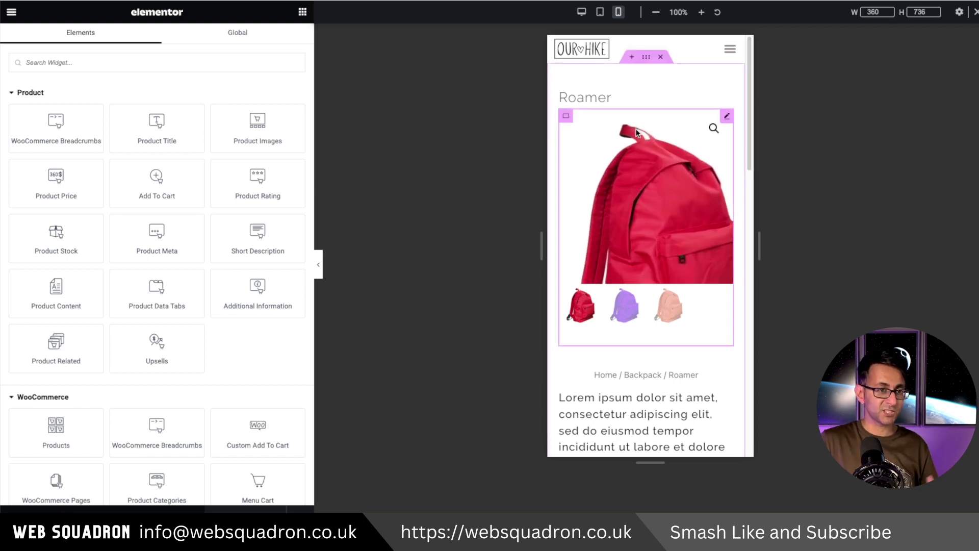
- Check the product section's spacing, then select the container holding the product info
{"action": "left_click", "coordinate": [647, 57]}
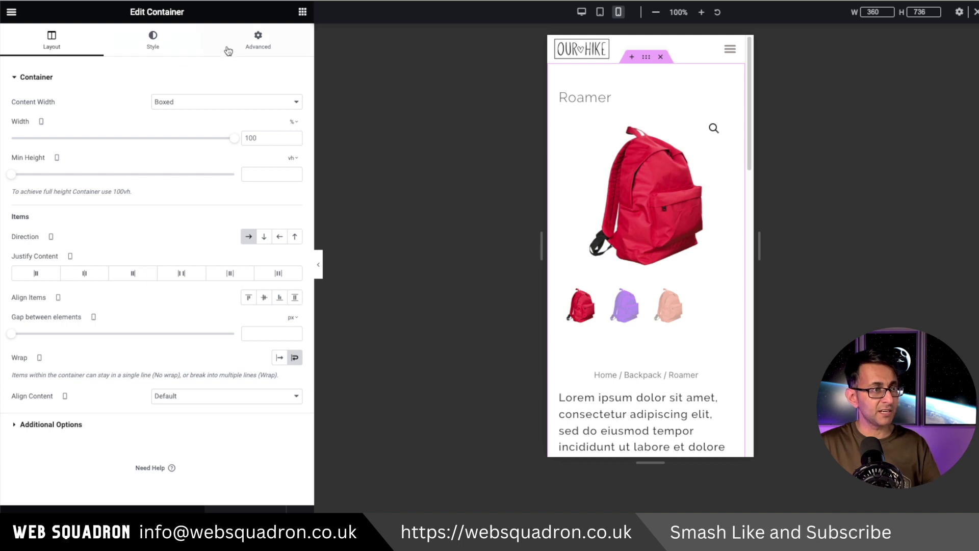
{"action": "left_click", "coordinate": [258, 37]}
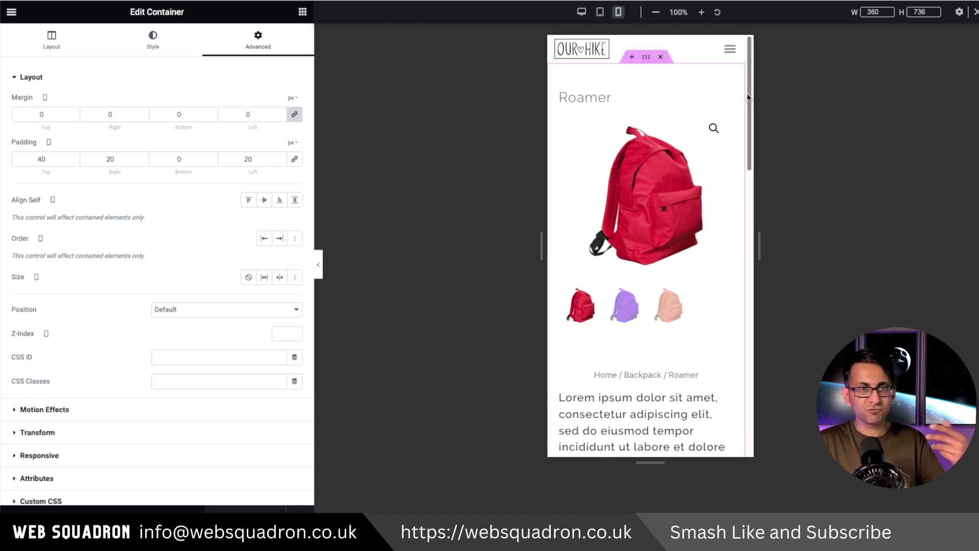
{"action": "left_click_drag", "start_coordinate": [748, 100], "coordinate": [749, 141]}
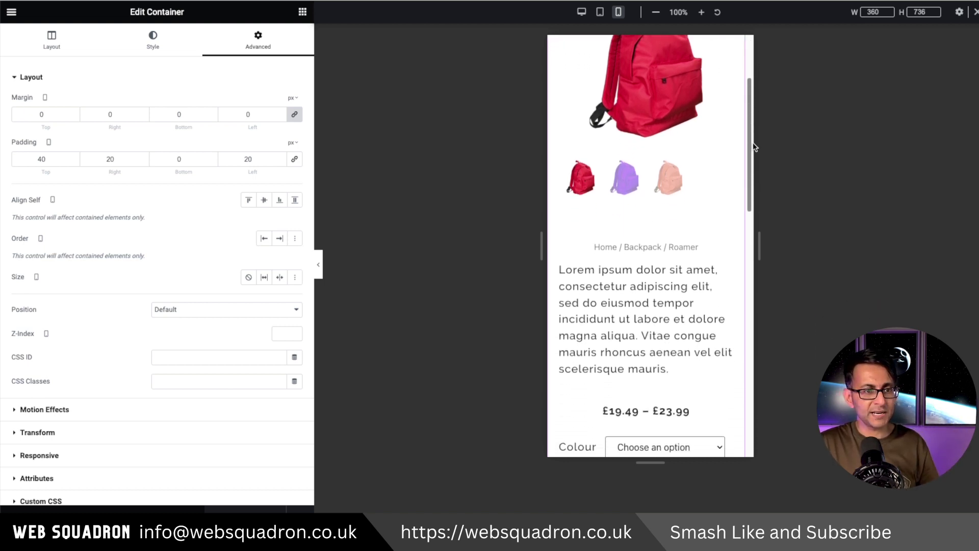
{"action": "left_click", "coordinate": [655, 250]}
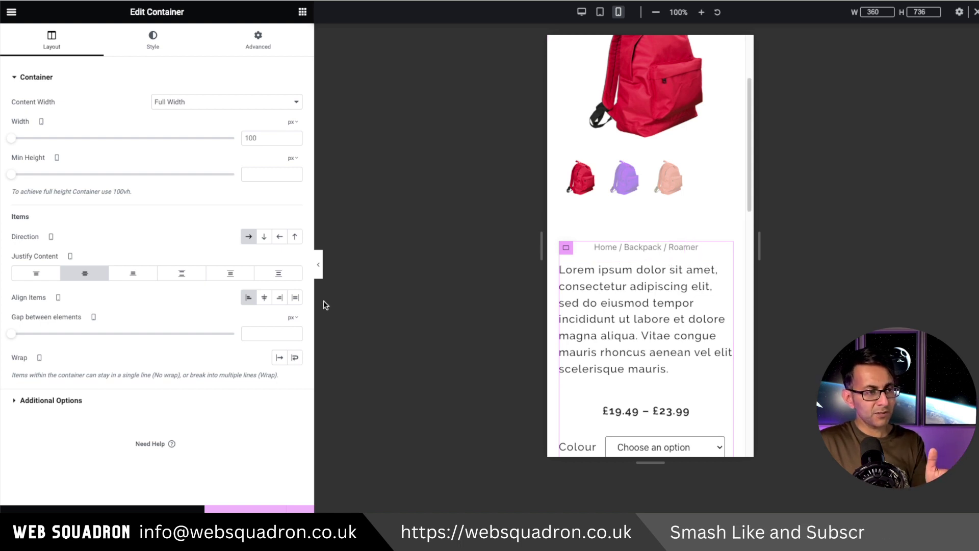
- Try the Align Items and Justify Content options, settling on Justify Content Start
{"action": "left_click", "coordinate": [265, 301]}
{"action": "left_click", "coordinate": [265, 301]}
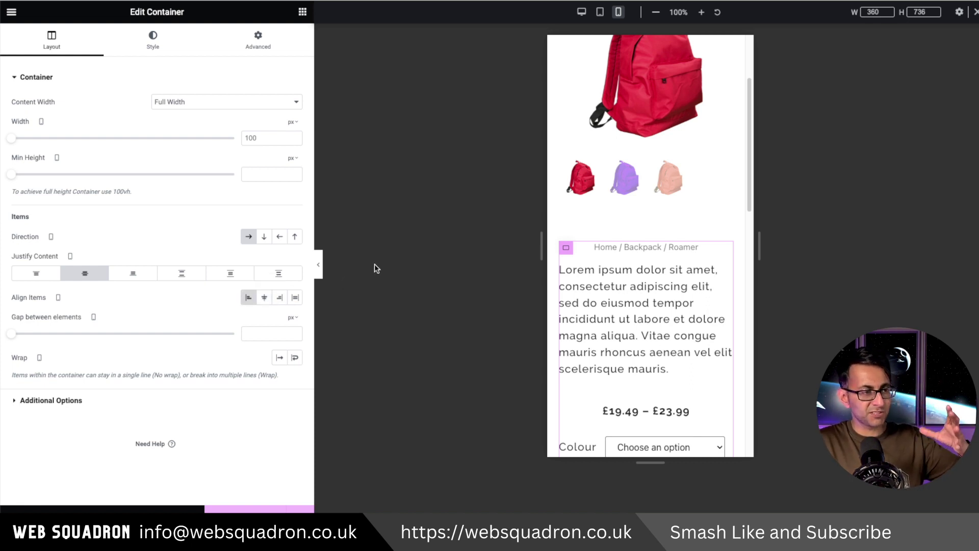
{"action": "left_click", "coordinate": [37, 274]}
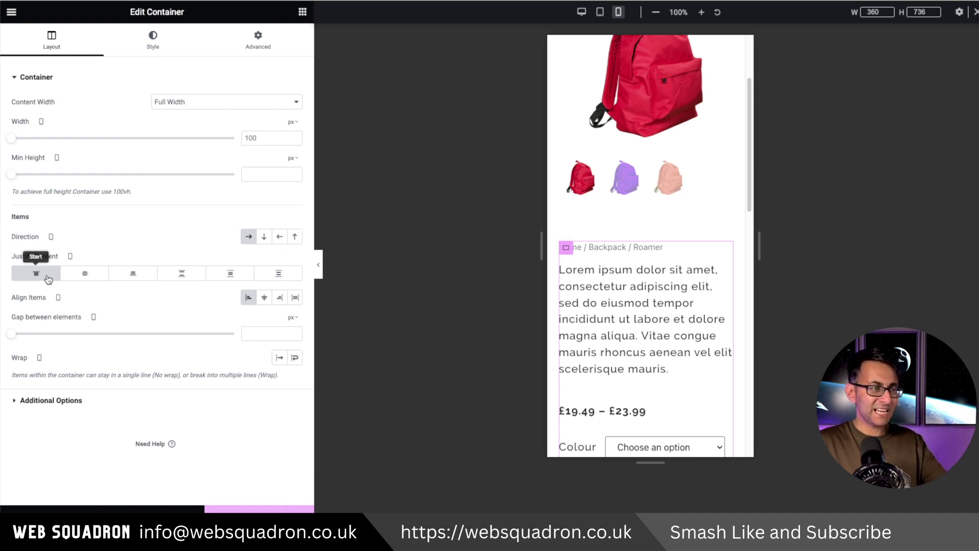
{"action": "left_click", "coordinate": [87, 276]}
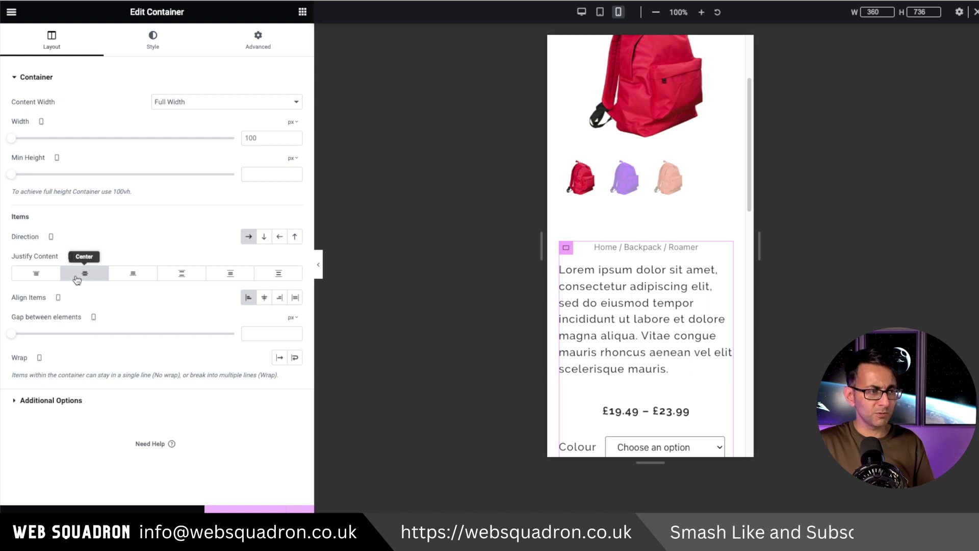
{"action": "left_click", "coordinate": [38, 278]}
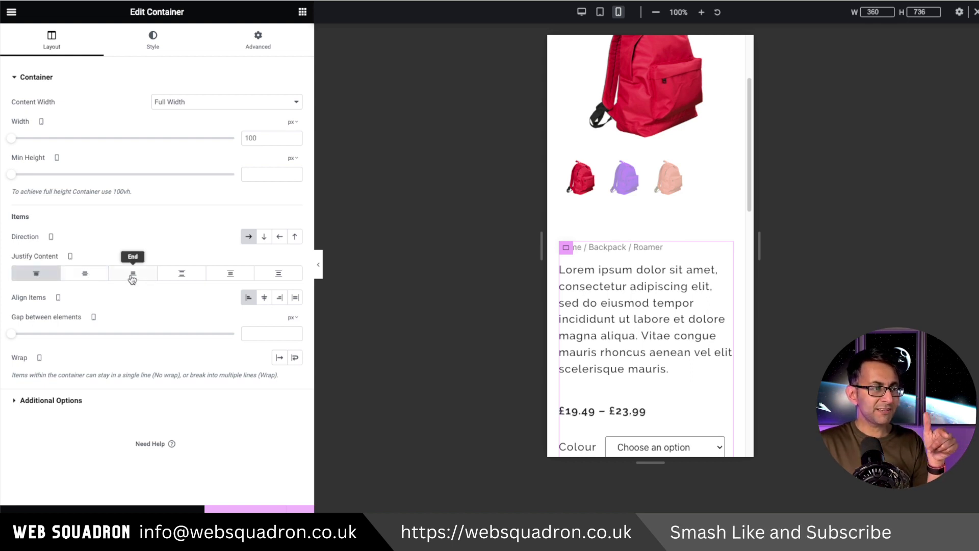
{"action": "left_click", "coordinate": [132, 278]}
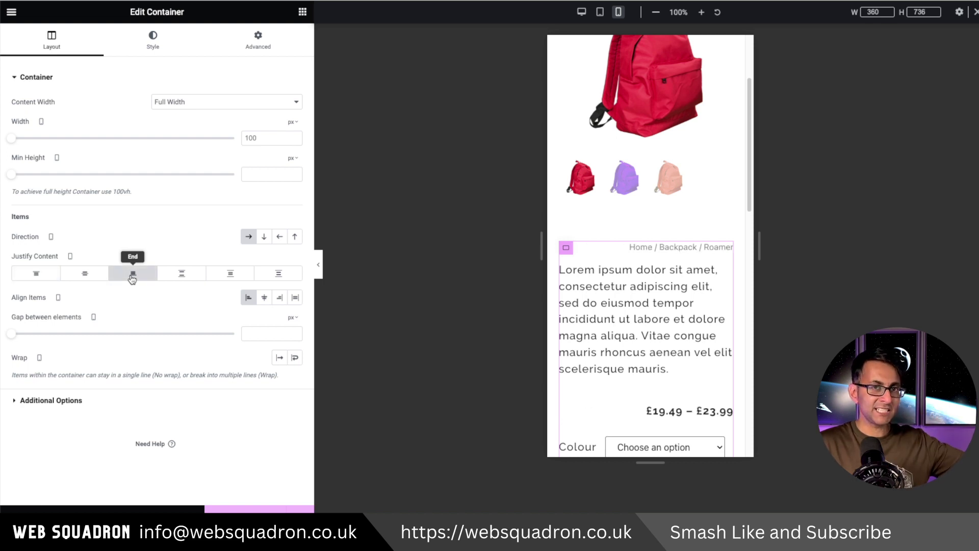
{"action": "left_click", "coordinate": [35, 278]}
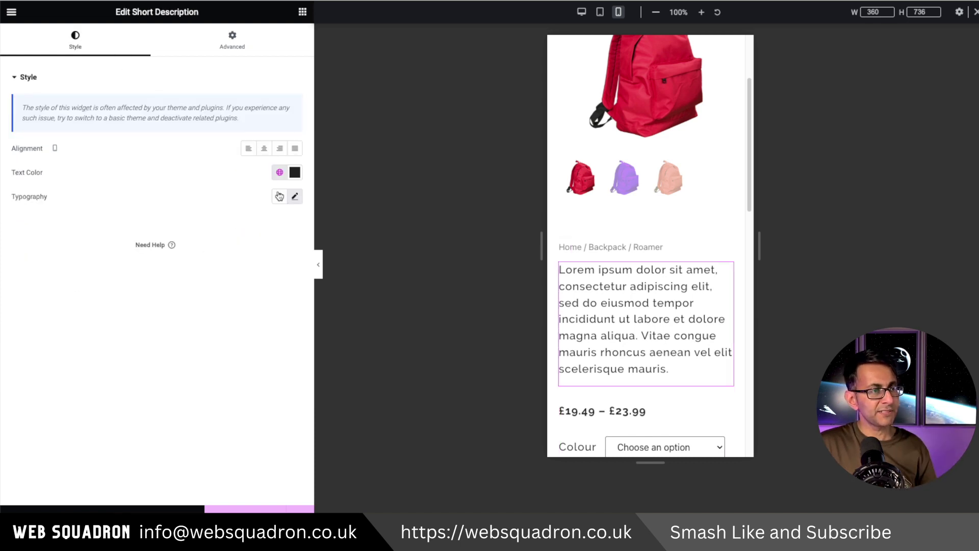
{"action": "left_click", "coordinate": [294, 197]}
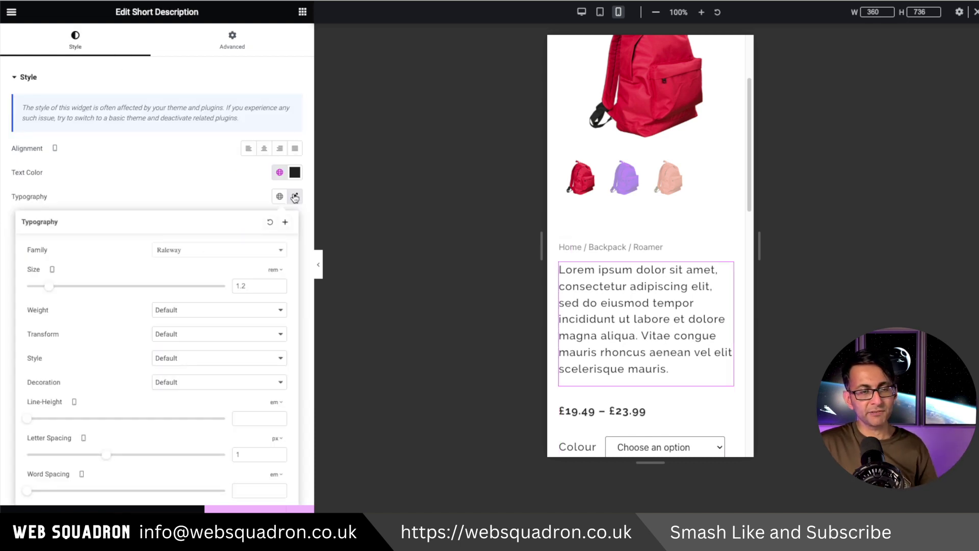
- Set the mobile short description to 1 rem, give Share a 30 px top margin, then return to desktop
{"action": "double_click", "coordinate": [279, 288]}
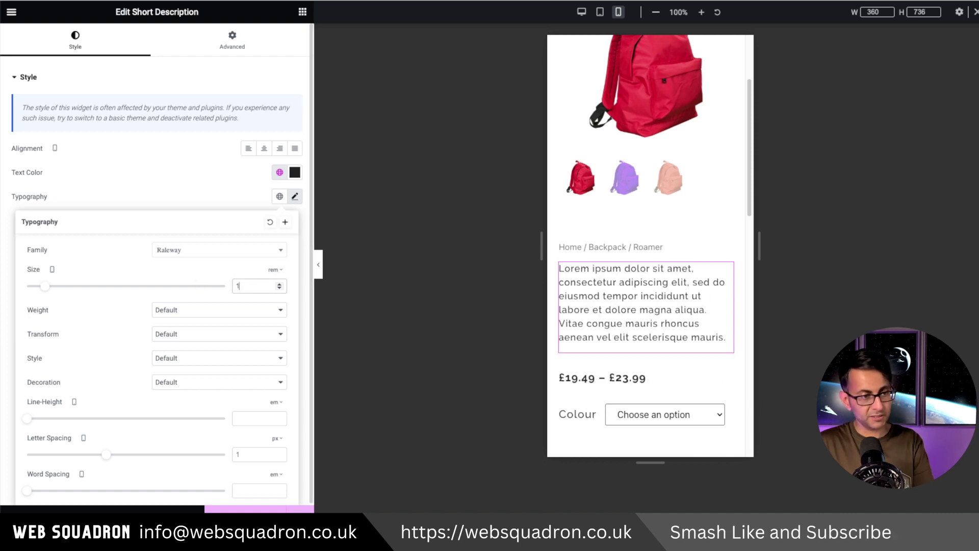
{"action": "left_click_drag", "start_coordinate": [747, 188], "coordinate": [756, 251]}
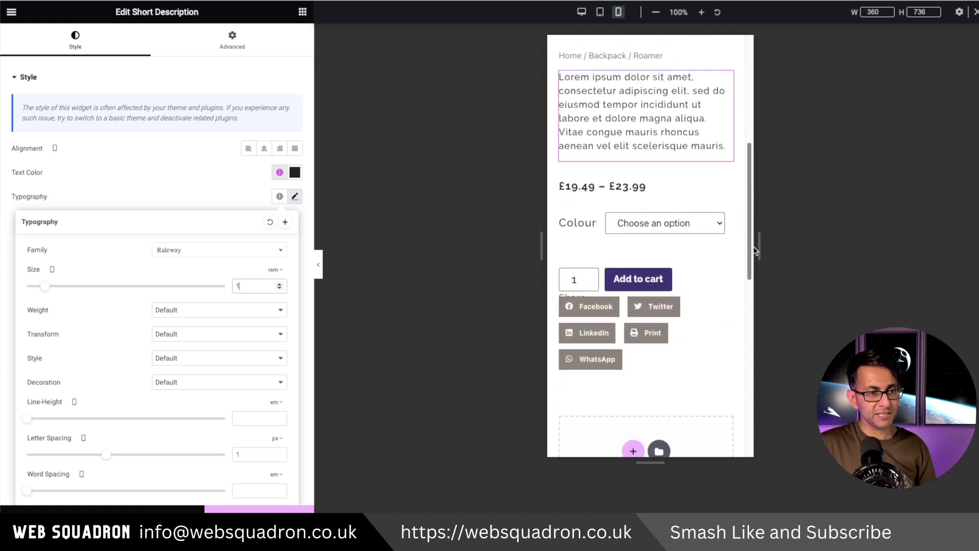
{"action": "left_click", "coordinate": [585, 300]}
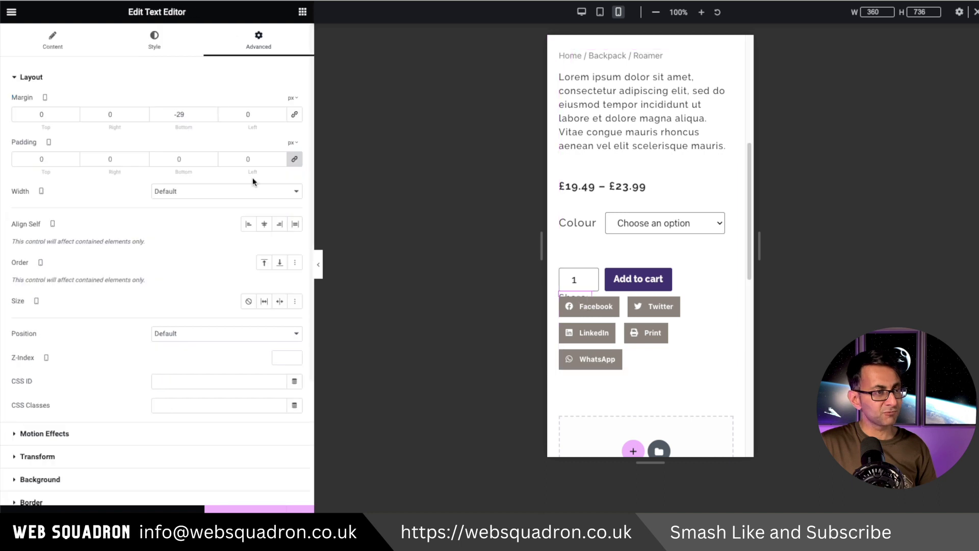
{"action": "left_click", "coordinate": [55, 115]}
{"action": "type", "text": "30"}
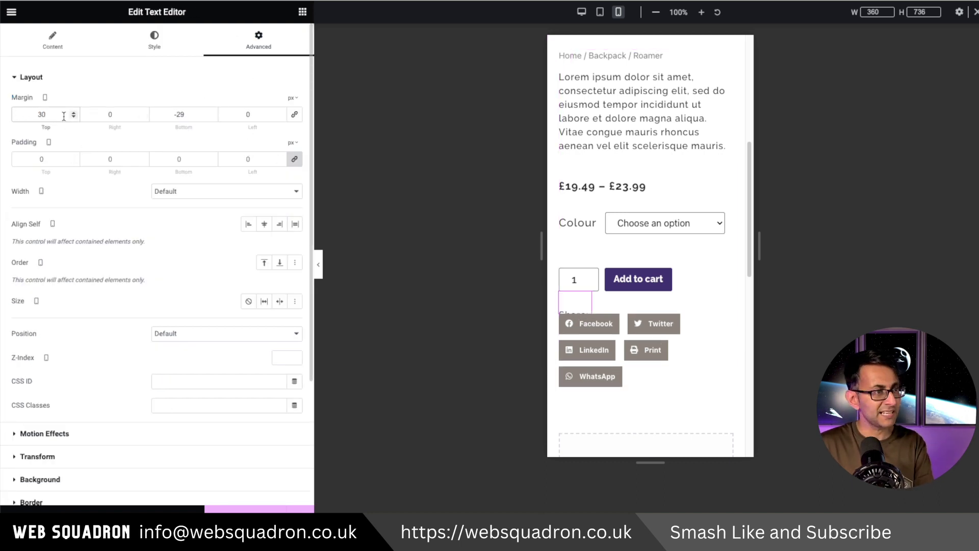
{"action": "left_click", "coordinate": [583, 13]}
{"action": "scroll", "coordinate": [708, 161], "scroll_direction": "up", "scroll_amount": 5}
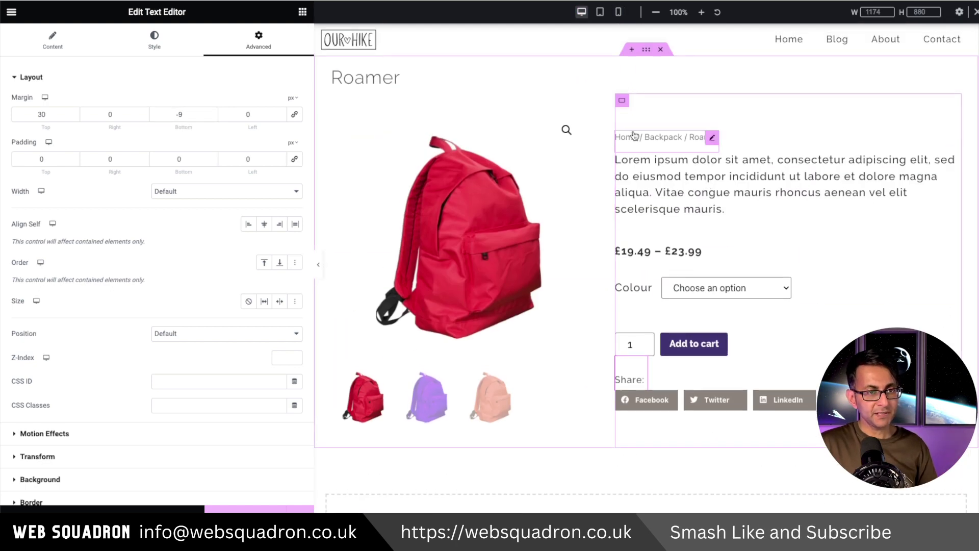
- Duplicate the whole product container
{"action": "right_click", "coordinate": [648, 48]}
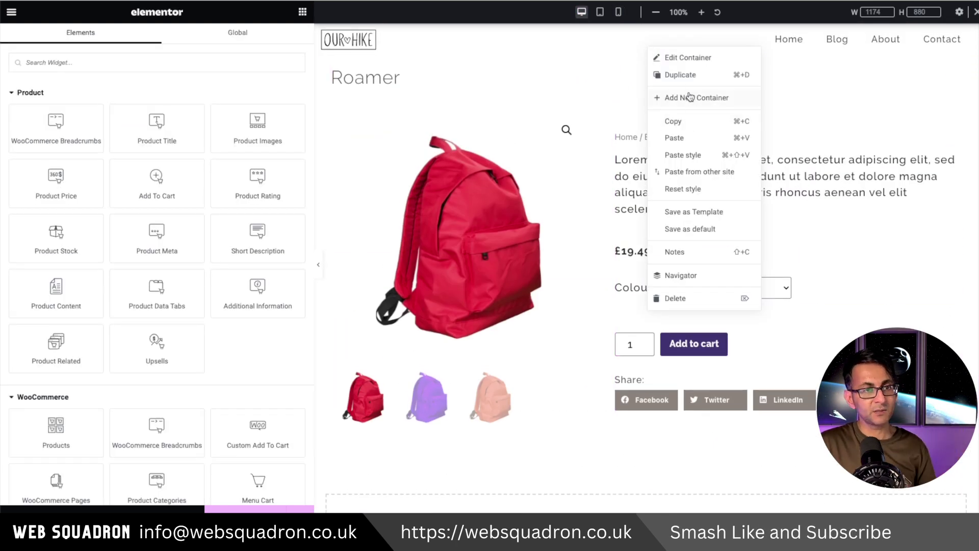
{"action": "left_click", "coordinate": [692, 76]}
{"action": "scroll", "coordinate": [704, 409], "scroll_direction": "down", "scroll_amount": 10}
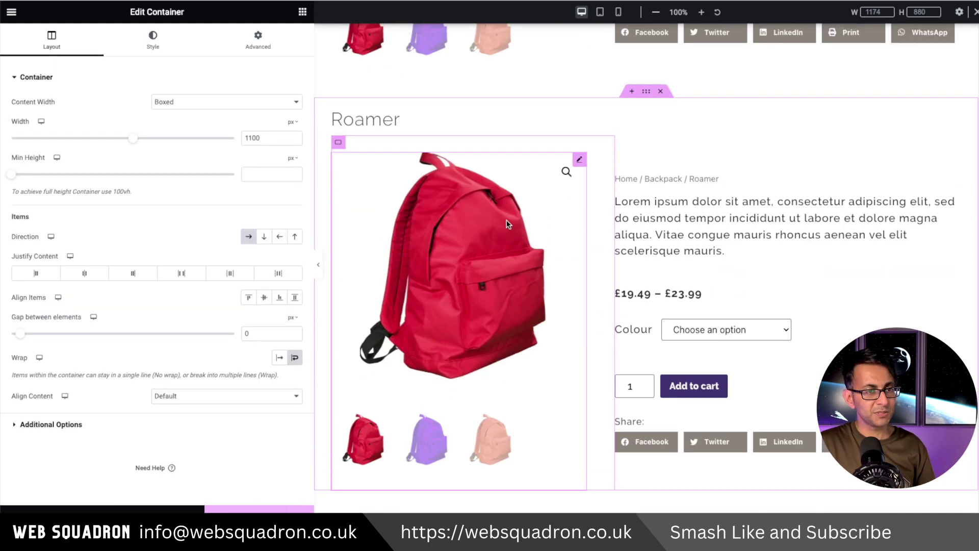
- In the duplicate, delete the Roamer heading and the image column container
{"action": "right_click", "coordinate": [351, 122]}
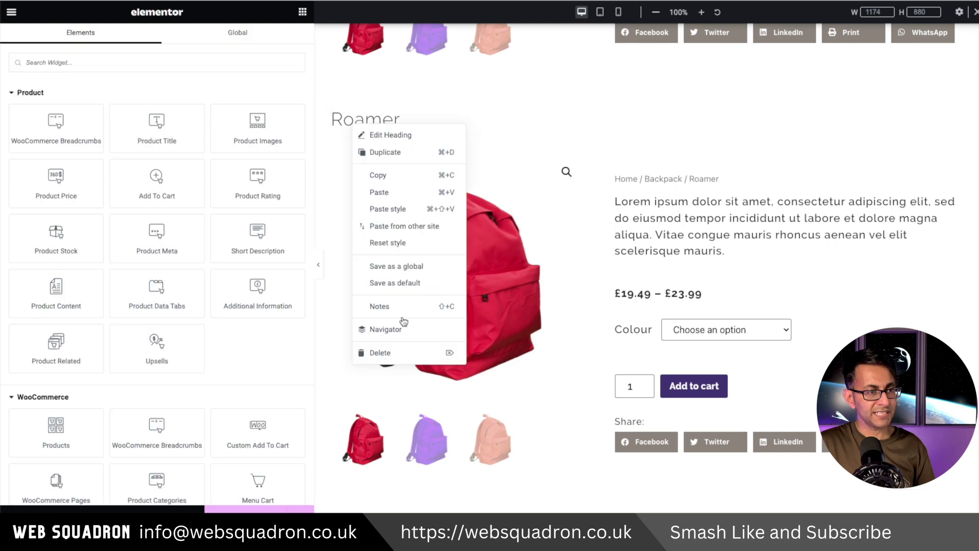
{"action": "left_click", "coordinate": [403, 353]}
{"action": "right_click", "coordinate": [582, 133]}
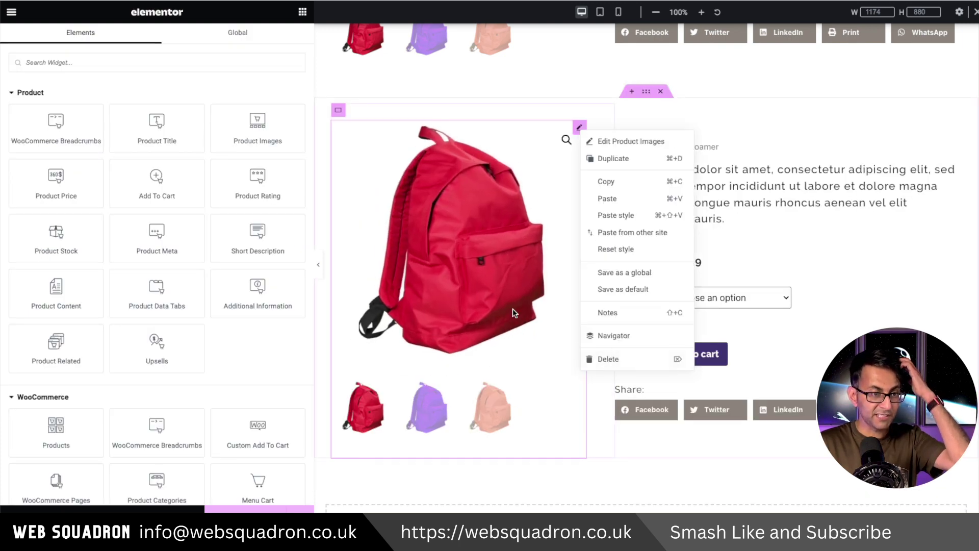
{"action": "right_click", "coordinate": [336, 110]}
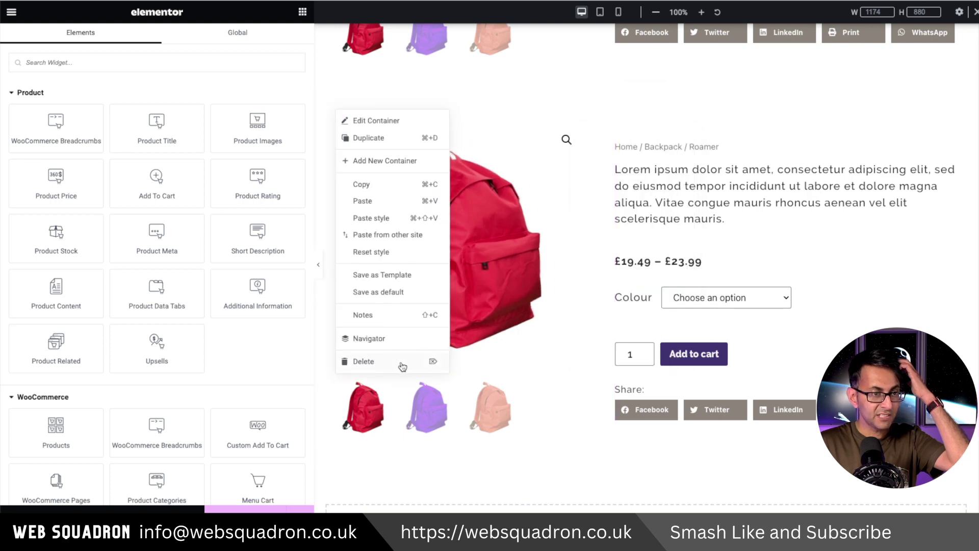
{"action": "left_click", "coordinate": [401, 362]}
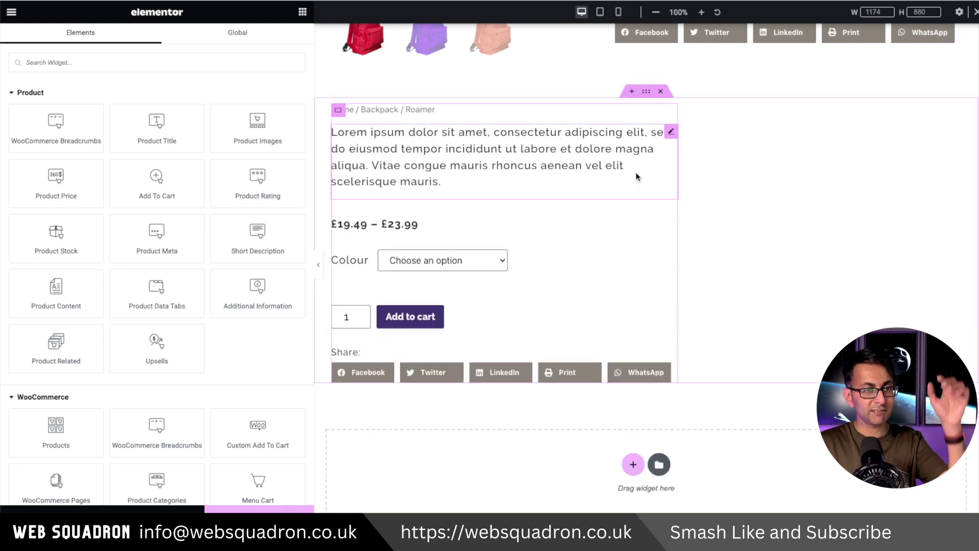
- Set the details container width to 100% and delete its breadcrumbs, price and add-to-cart widgets
{"action": "left_click", "coordinate": [338, 110]}
{"action": "double_click", "coordinate": [250, 138]}
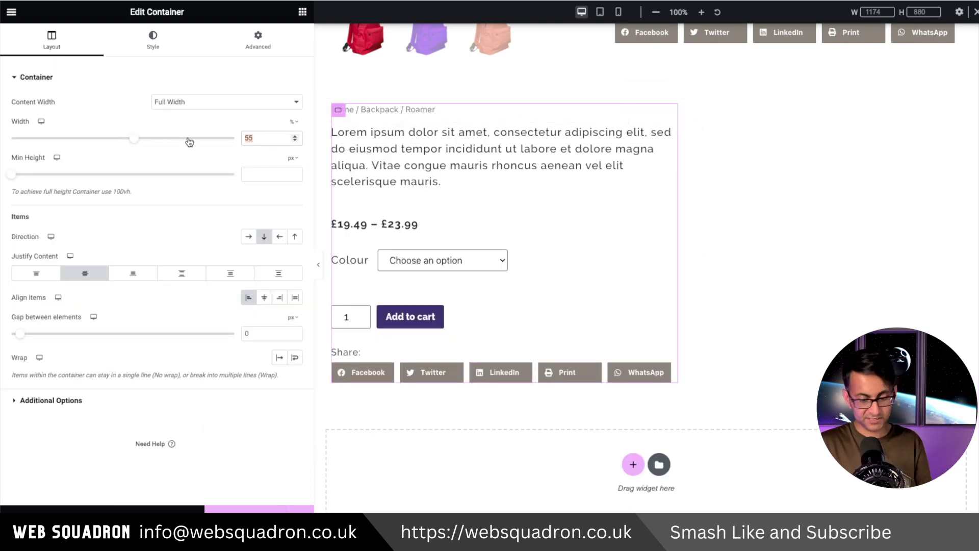
{"action": "type", "text": "100"}
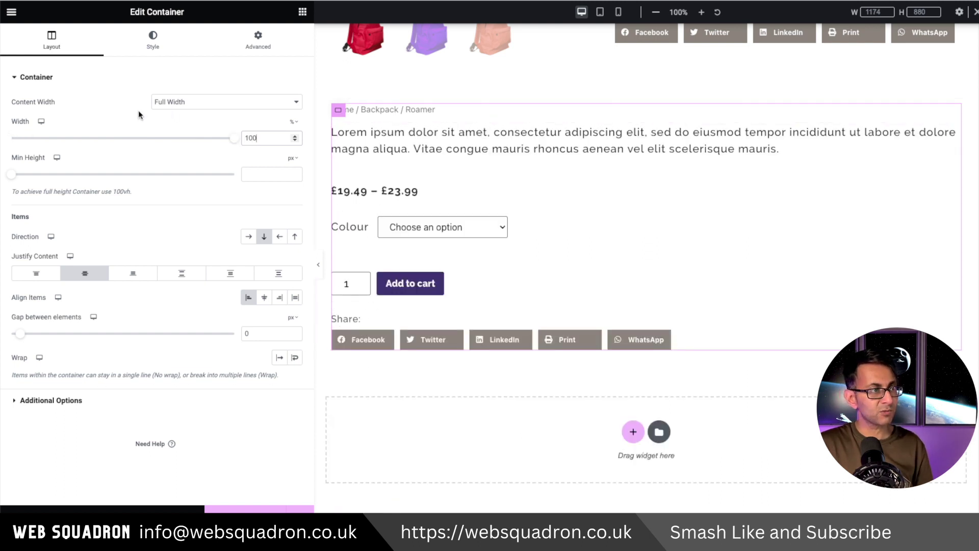
{"action": "key", "text": "Delete"}
{"action": "right_click", "coordinate": [409, 159]}
{"action": "left_click", "coordinate": [453, 382]}
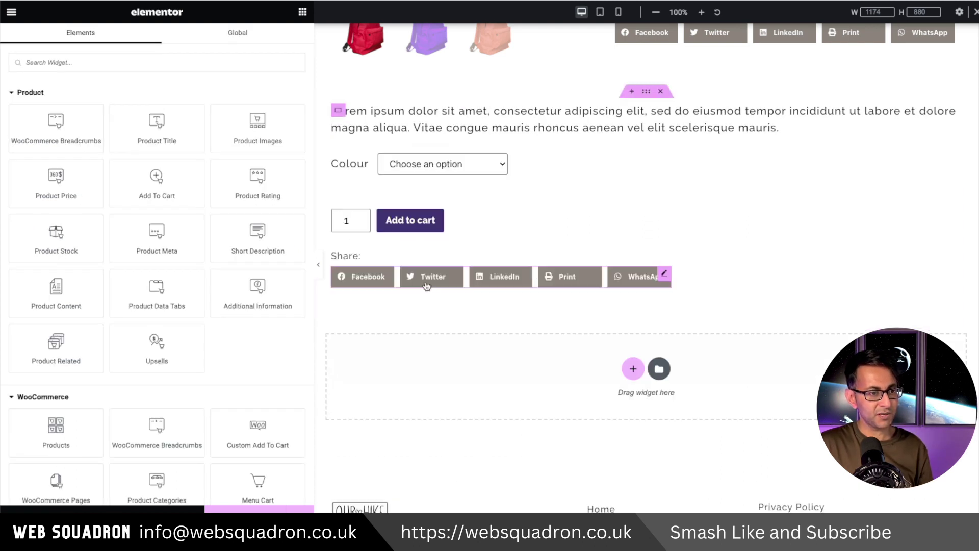
{"action": "right_click", "coordinate": [511, 161]}
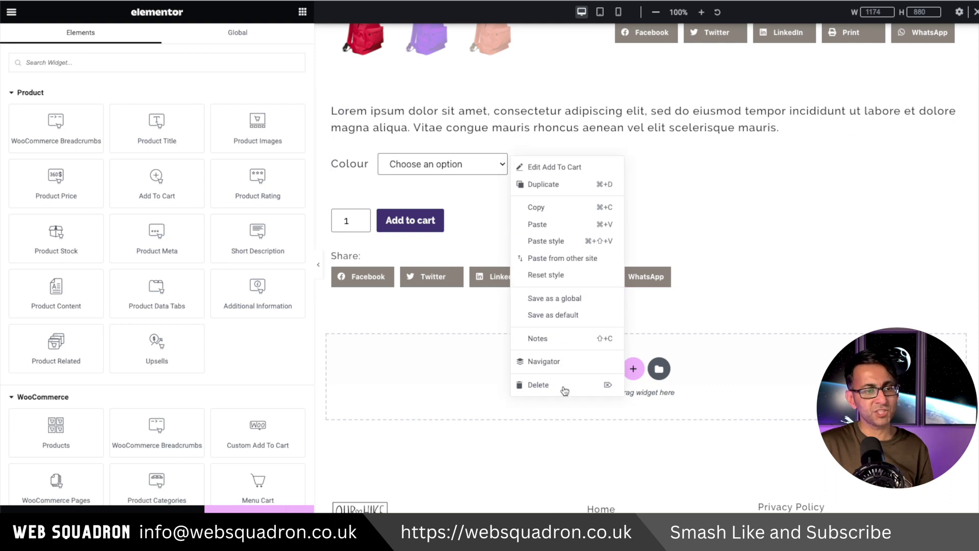
{"action": "left_click", "coordinate": [563, 384]}
{"action": "scroll", "coordinate": [605, 362], "scroll_direction": "up", "scroll_amount": 1}
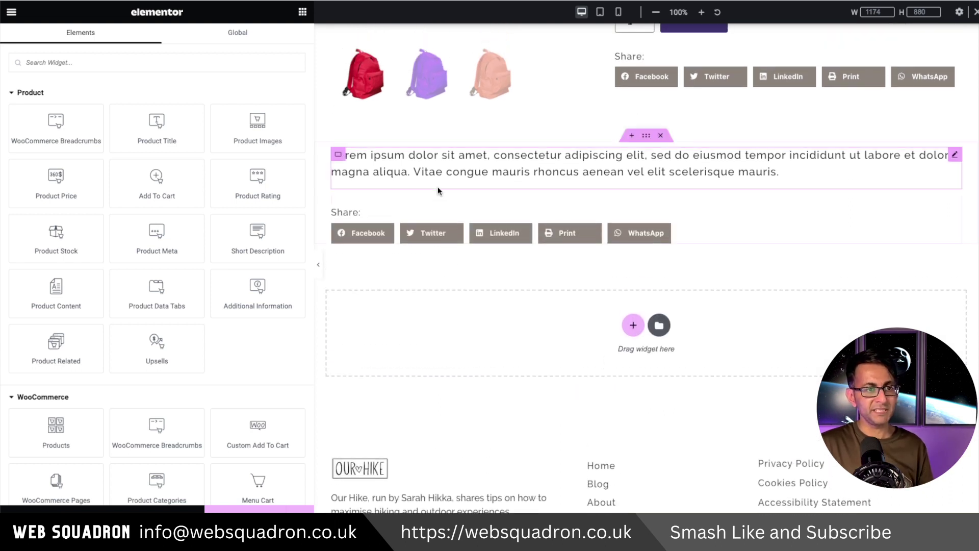
- Delete the duplicate's Share heading, share buttons and short description
{"action": "right_click", "coordinate": [354, 198]}
{"action": "left_click", "coordinate": [393, 437]}
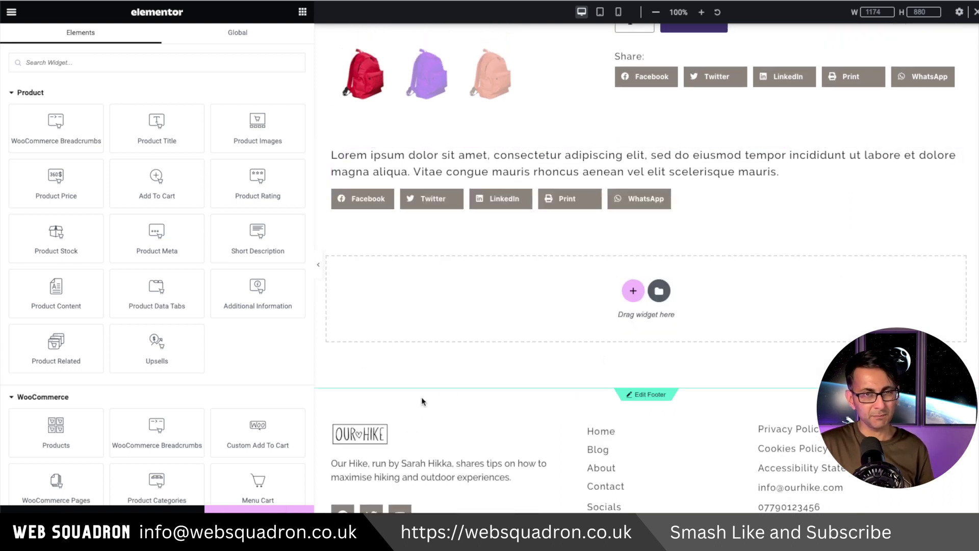
{"action": "right_click", "coordinate": [443, 201]}
{"action": "left_click", "coordinate": [499, 434]}
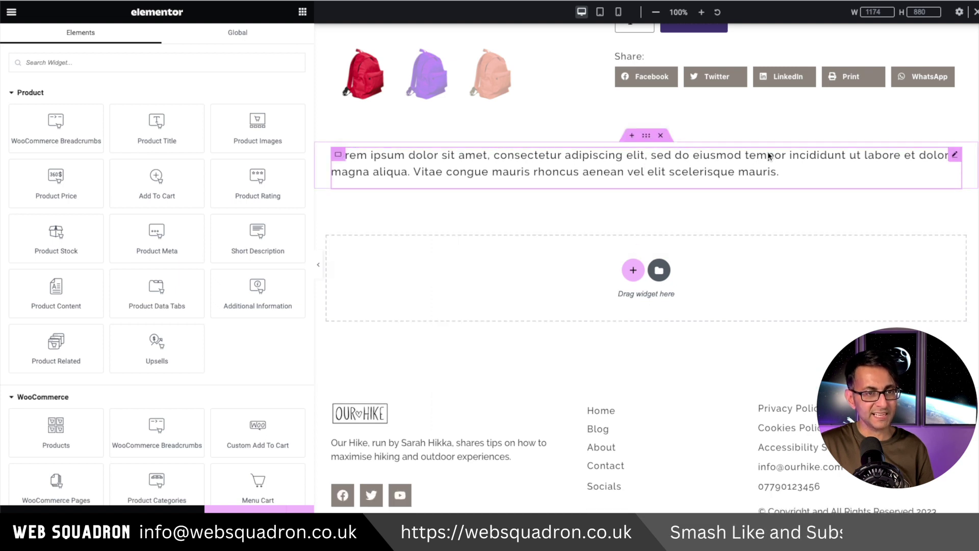
{"action": "left_click", "coordinate": [956, 155]}
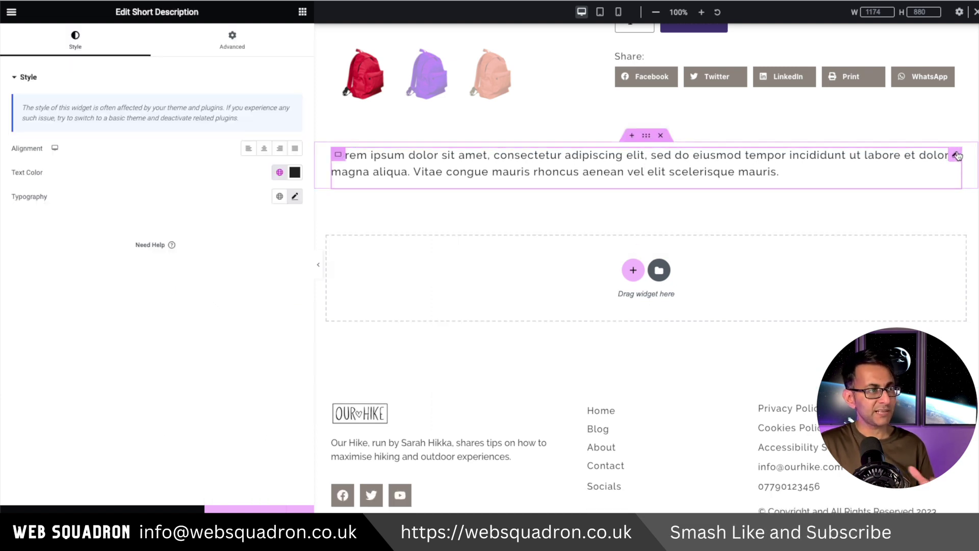
{"action": "right_click", "coordinate": [956, 155]}
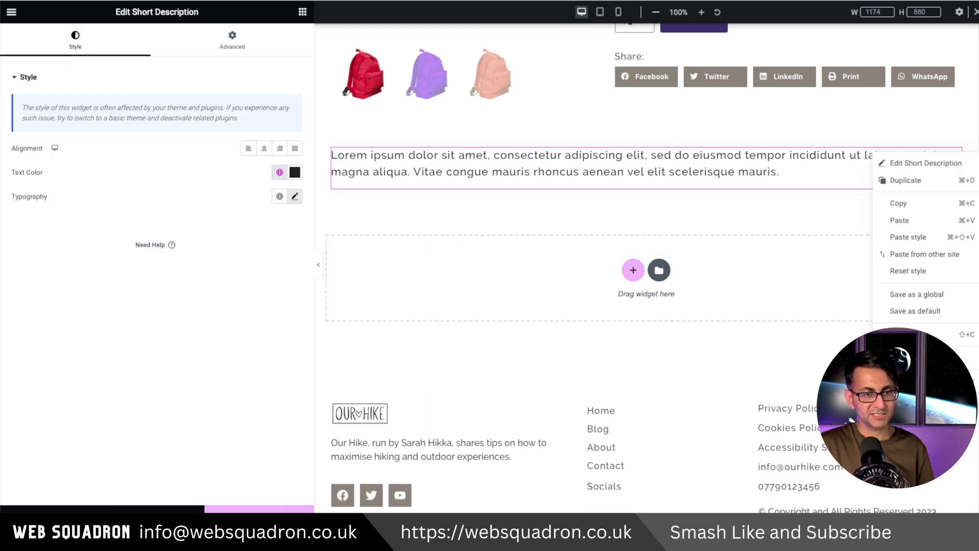
{"action": "left_click", "coordinate": [898, 357]}
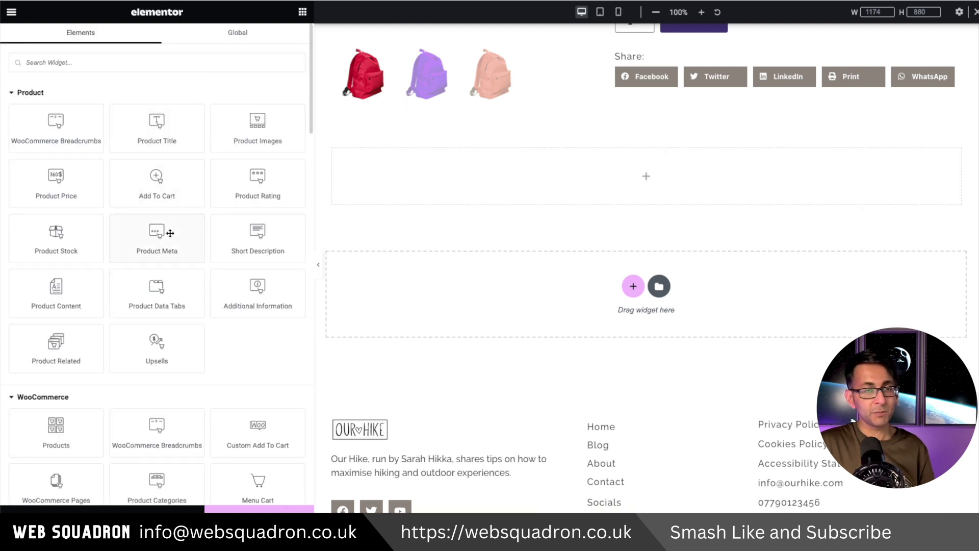
- Add Product Data Tabs to the empty section and preview its Description and Additional information tabs
{"action": "left_click_drag", "start_coordinate": [159, 308], "coordinate": [484, 181]}
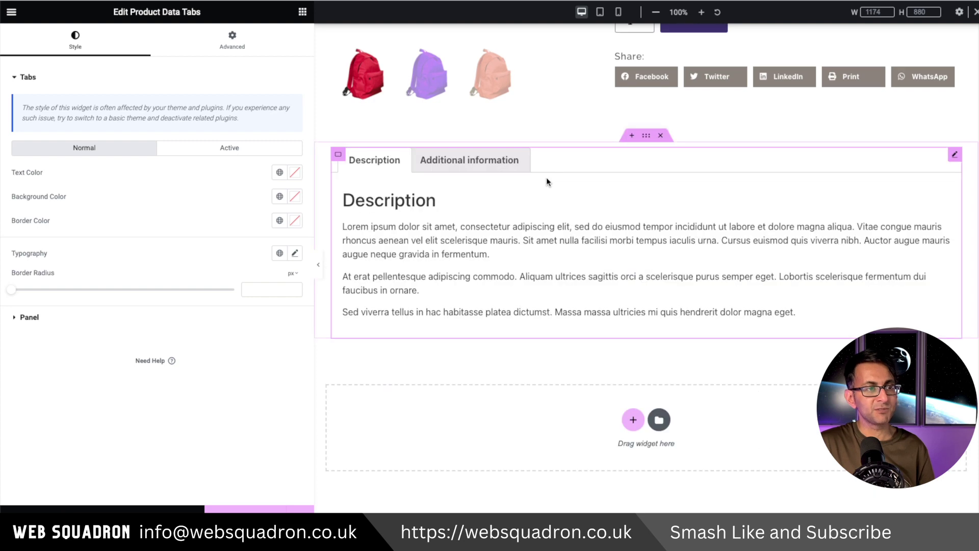
{"action": "left_click", "coordinate": [477, 161]}
{"action": "left_click", "coordinate": [369, 160]}
{"action": "left_click", "coordinate": [485, 162]}
{"action": "left_click", "coordinate": [386, 162]}
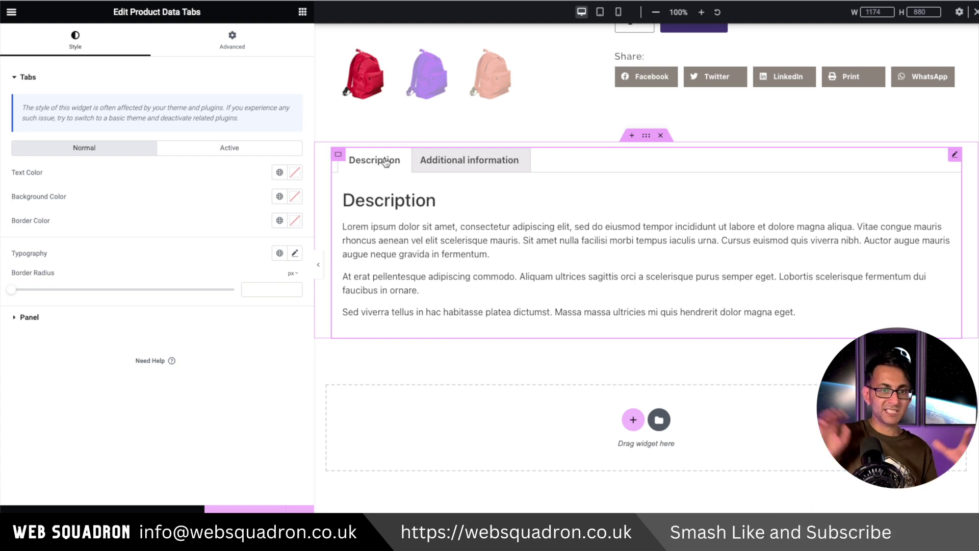
- Style the tab panel text with the Secondary global colour and the Raleway font
{"action": "left_click", "coordinate": [29, 316]}
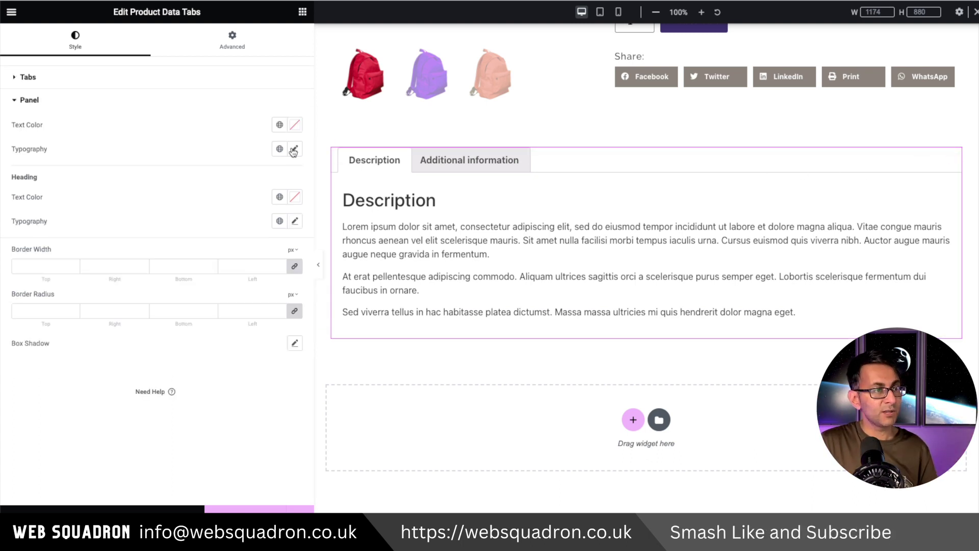
{"action": "left_click", "coordinate": [280, 125]}
{"action": "left_click", "coordinate": [190, 218]}
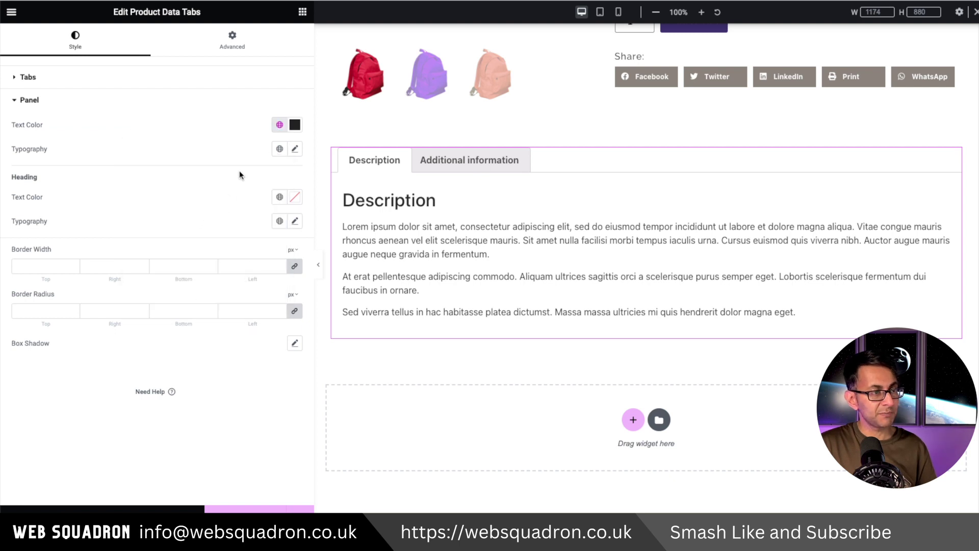
{"action": "left_click", "coordinate": [295, 149]}
{"action": "left_click", "coordinate": [249, 204]}
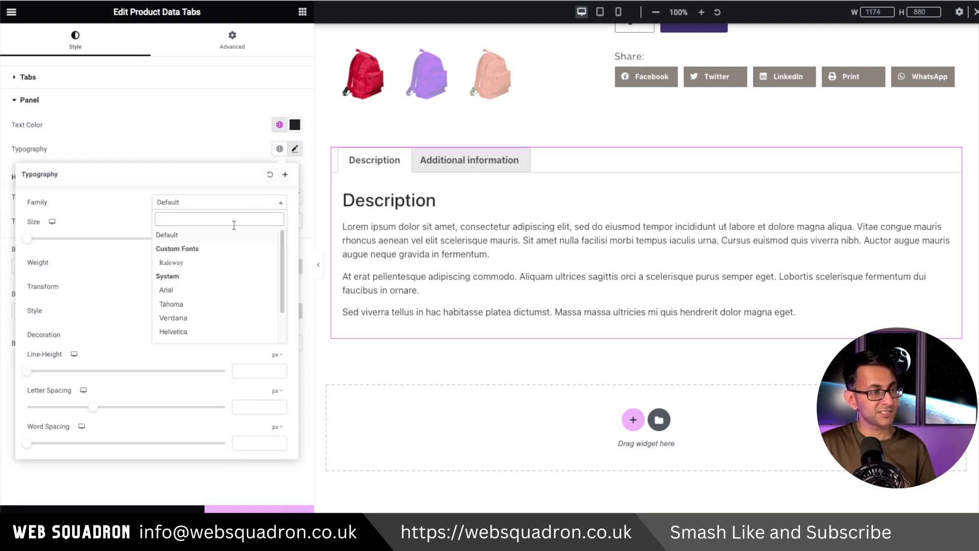
{"action": "left_click", "coordinate": [227, 261]}
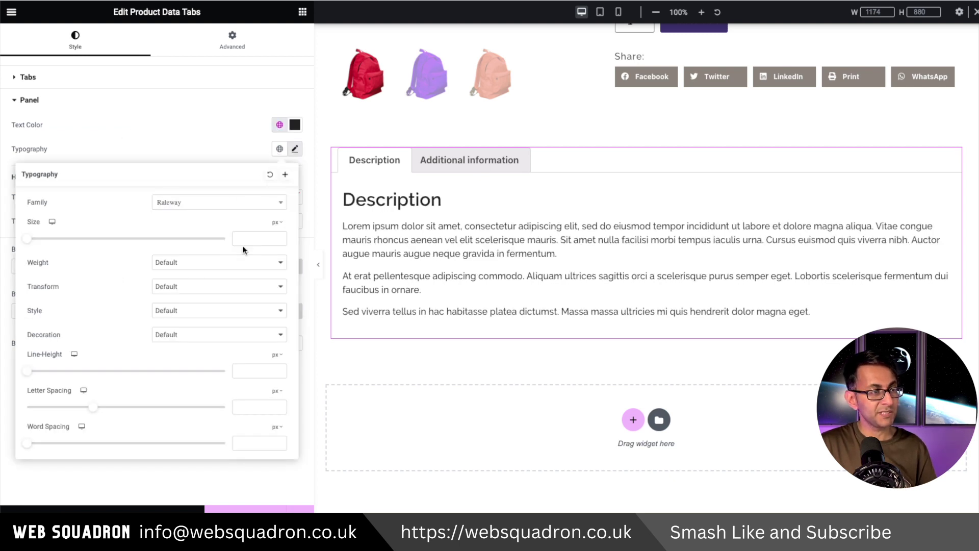
{"action": "left_click", "coordinate": [269, 204]}
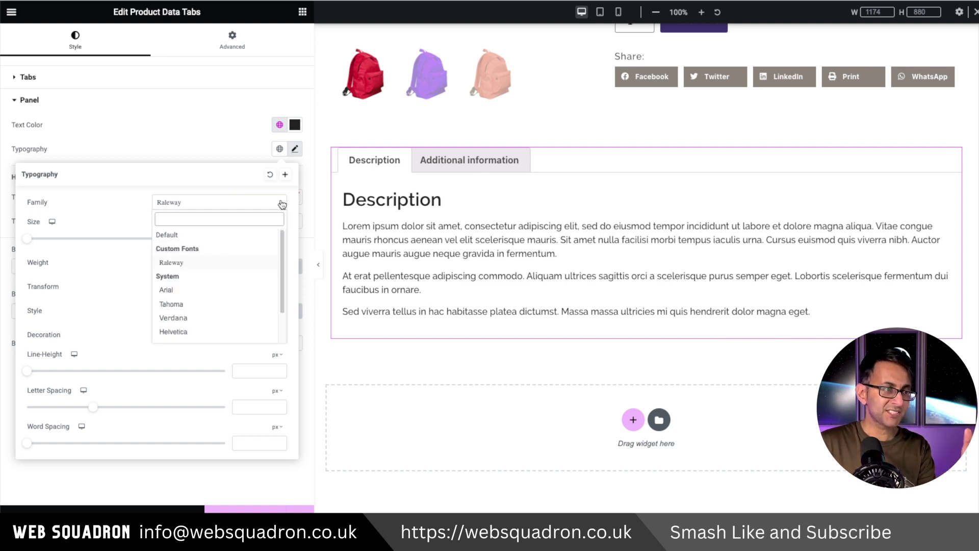
{"action": "left_click", "coordinate": [217, 234]}
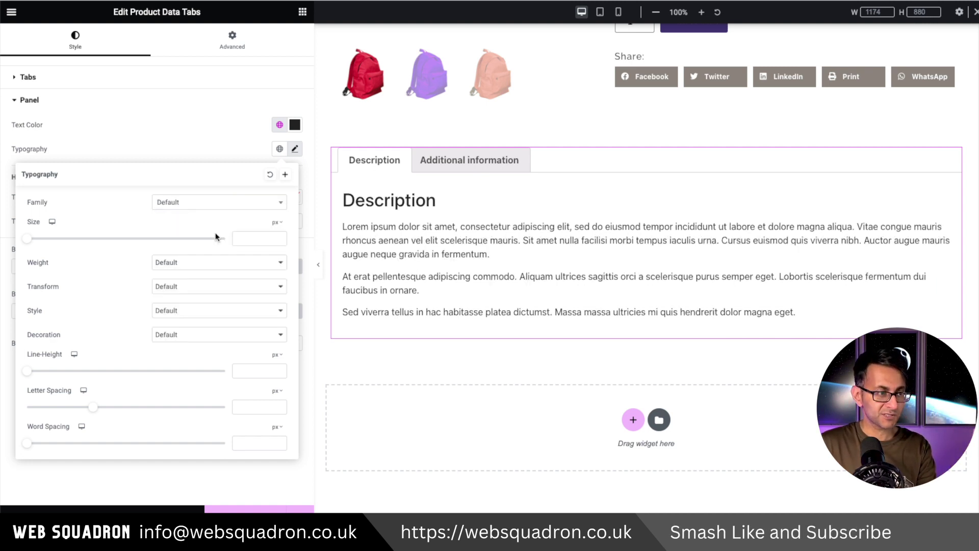
{"action": "left_click", "coordinate": [270, 204]}
{"action": "left_click", "coordinate": [232, 265]}
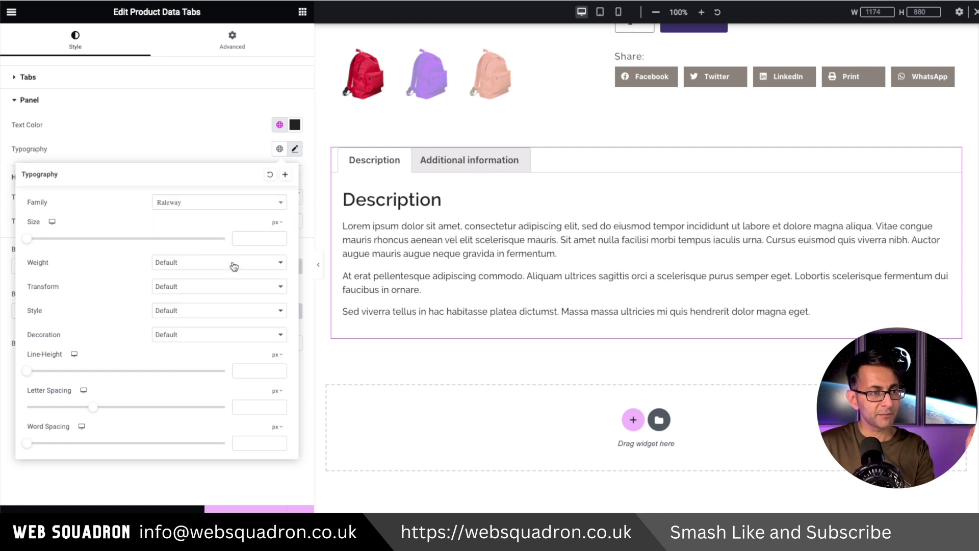
{"action": "left_click", "coordinate": [259, 206]}
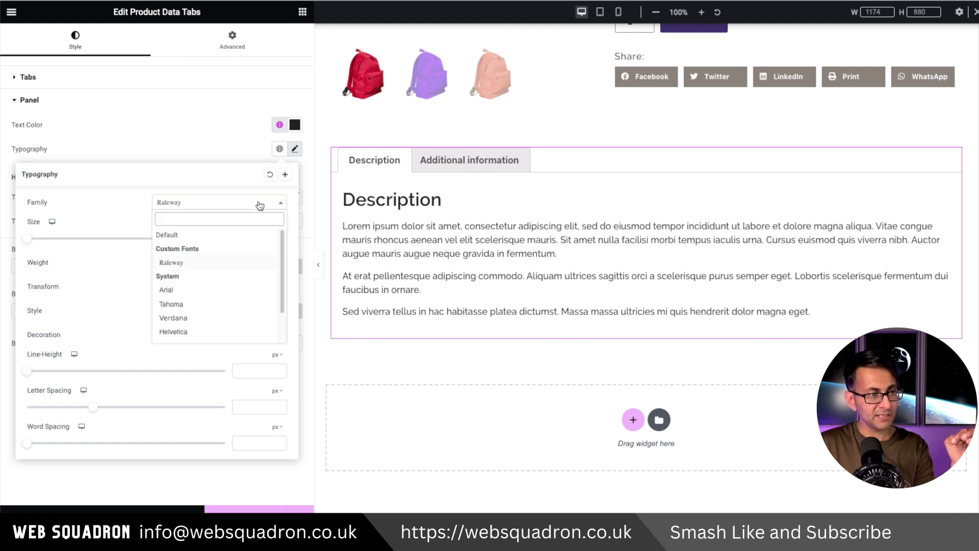
{"action": "left_click", "coordinate": [216, 262]}
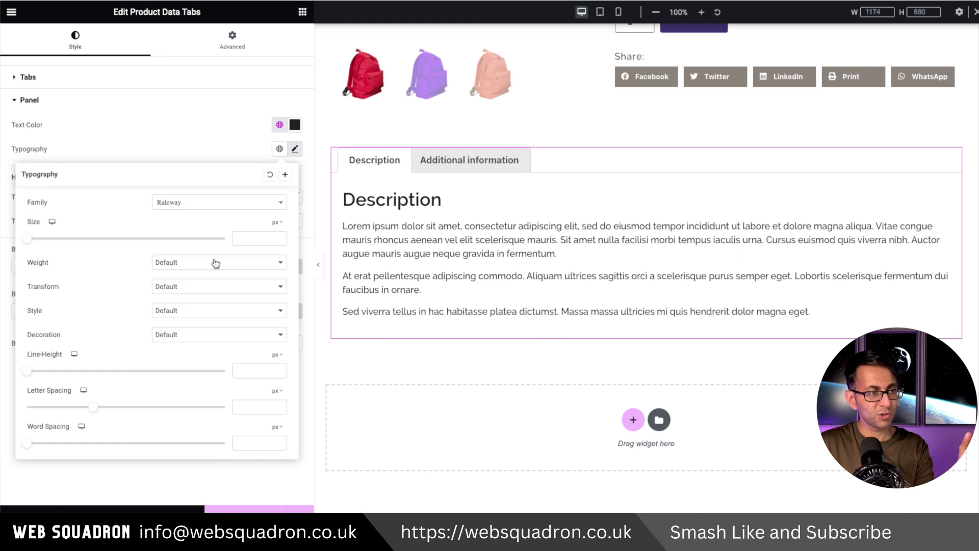
- Set the panel text size to 1.2 rem, then collapse and restore the editor panel
{"action": "left_click", "coordinate": [251, 237]}
{"action": "type", "text": "1.2"}
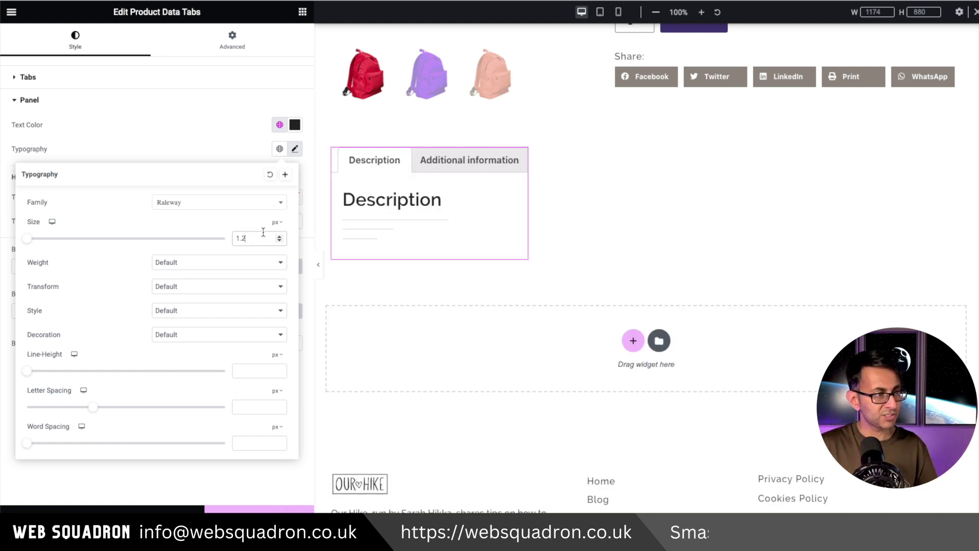
{"action": "left_click", "coordinate": [279, 222]}
{"action": "left_click", "coordinate": [271, 255]}
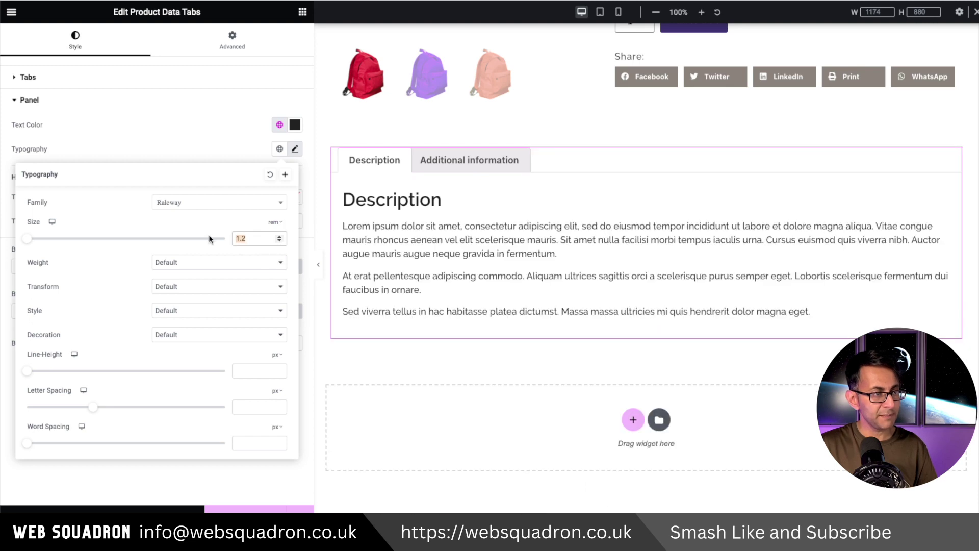
{"action": "left_click", "coordinate": [319, 264]}
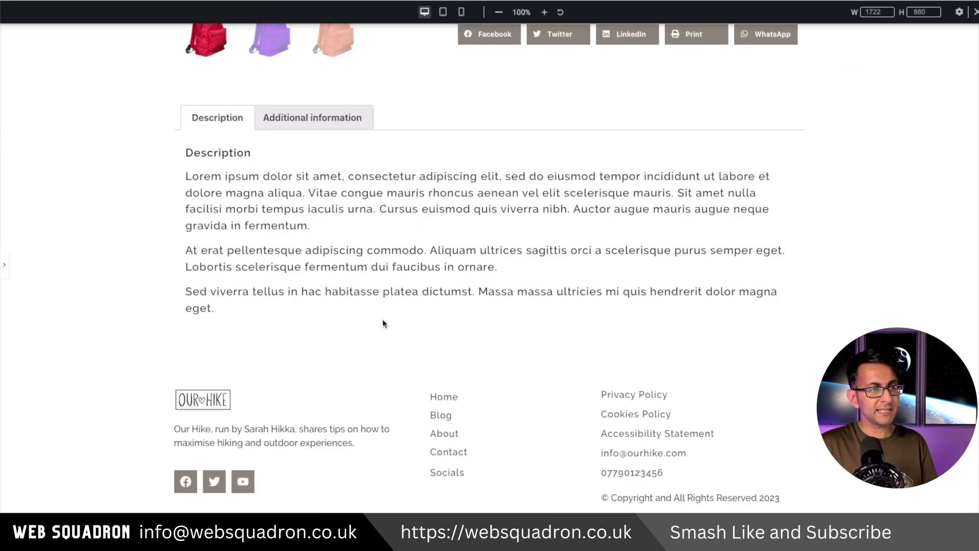
{"action": "left_click", "coordinate": [4, 264]}
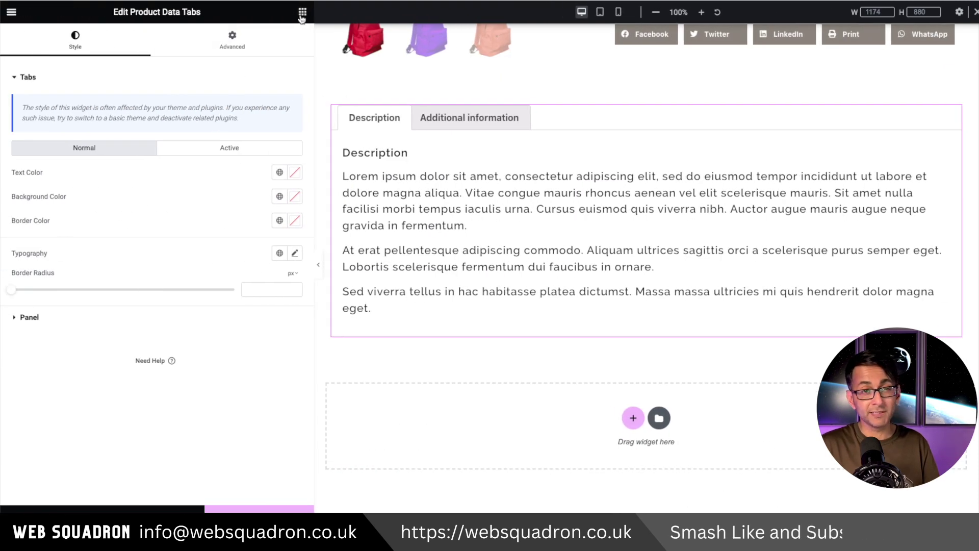
- Drag an Upsells widget below the tabs and delete it, then drag in Related products
{"action": "left_click", "coordinate": [303, 12]}
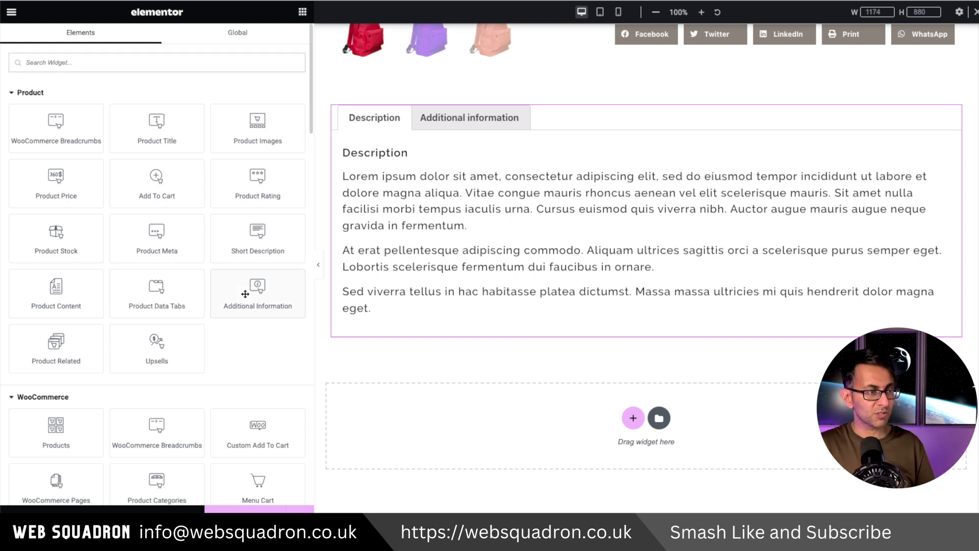
{"action": "left_click_drag", "start_coordinate": [159, 350], "coordinate": [511, 332]}
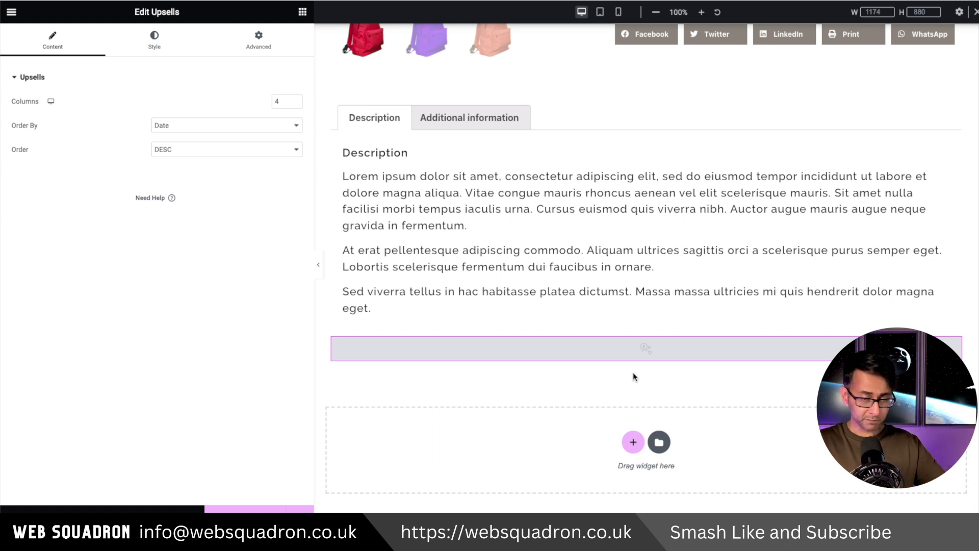
{"action": "right_click", "coordinate": [634, 350]}
{"action": "left_click", "coordinate": [658, 467]}
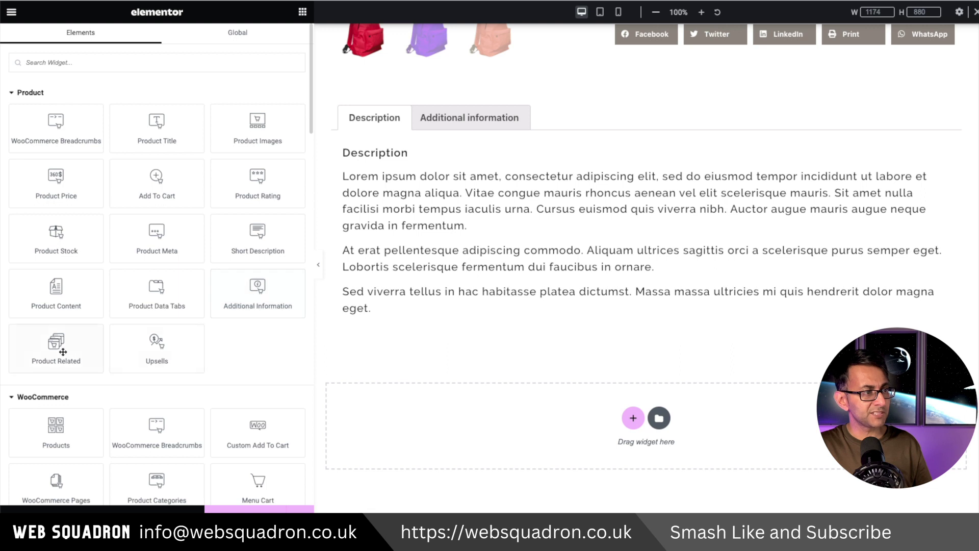
{"action": "left_click_drag", "start_coordinate": [54, 350], "coordinate": [556, 319]}
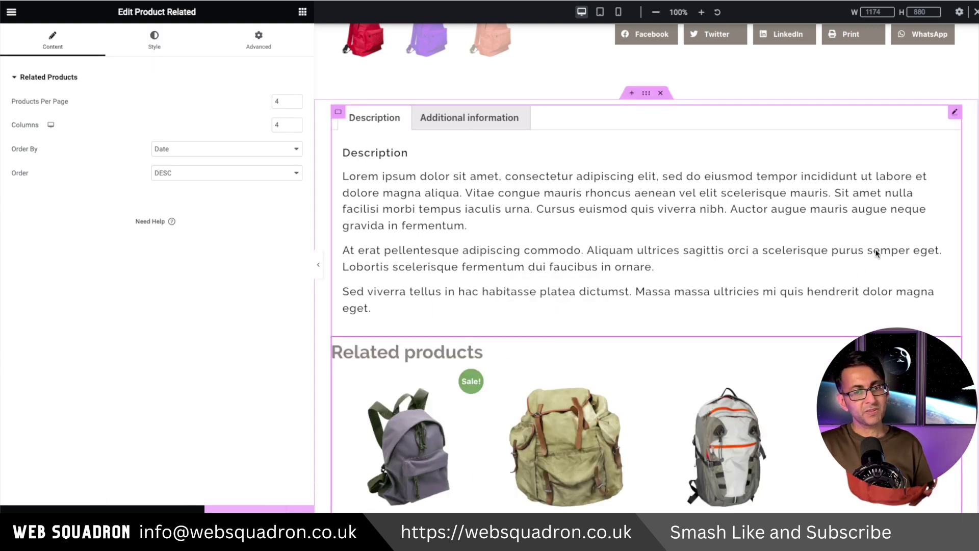
- Review the Related products Content and Style settings, expanding the Box and Sale Flash sections
{"action": "scroll", "coordinate": [424, 348], "scroll_direction": "up", "scroll_amount": 3}
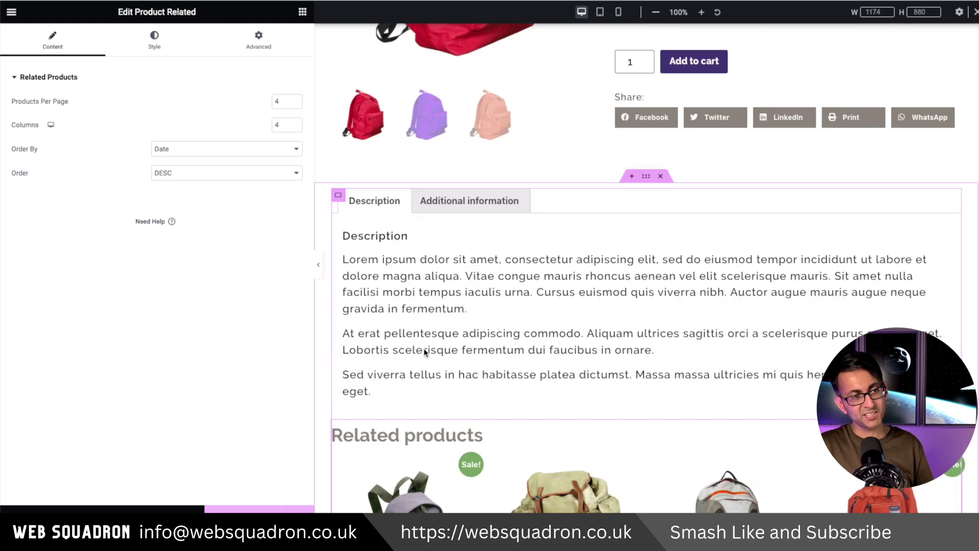
{"action": "scroll", "coordinate": [470, 409], "scroll_direction": "down", "scroll_amount": 4}
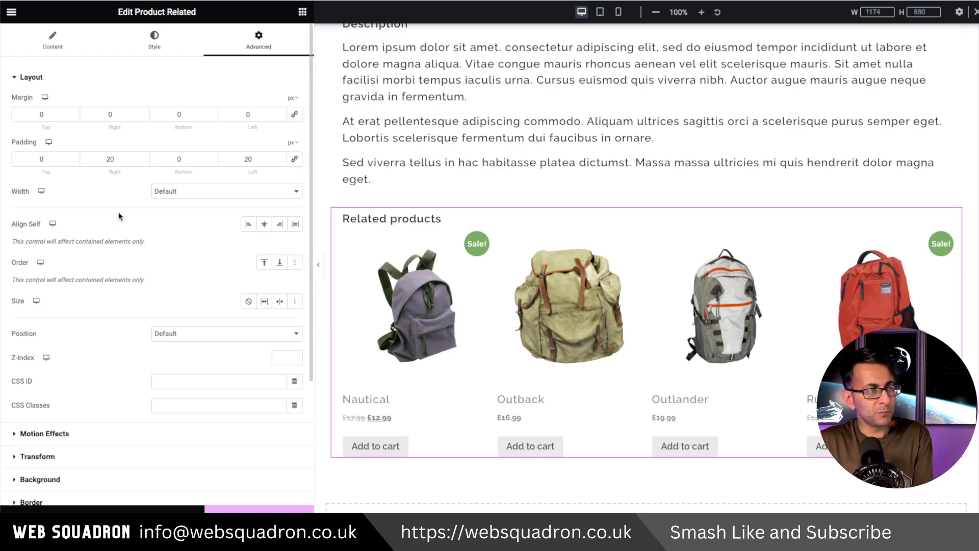
{"action": "left_click", "coordinate": [65, 53]}
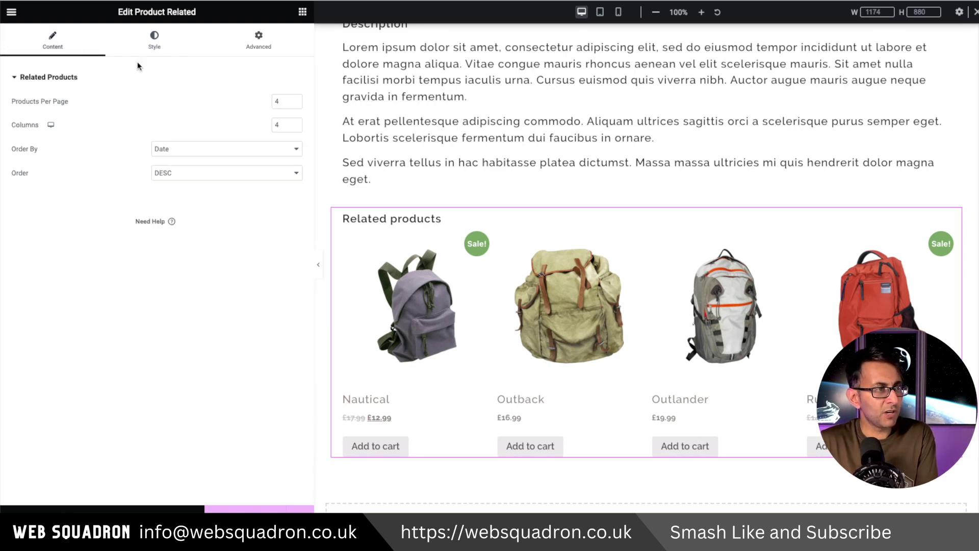
{"action": "left_click", "coordinate": [154, 38]}
{"action": "scroll", "coordinate": [156, 295], "scroll_direction": "down", "scroll_amount": 12}
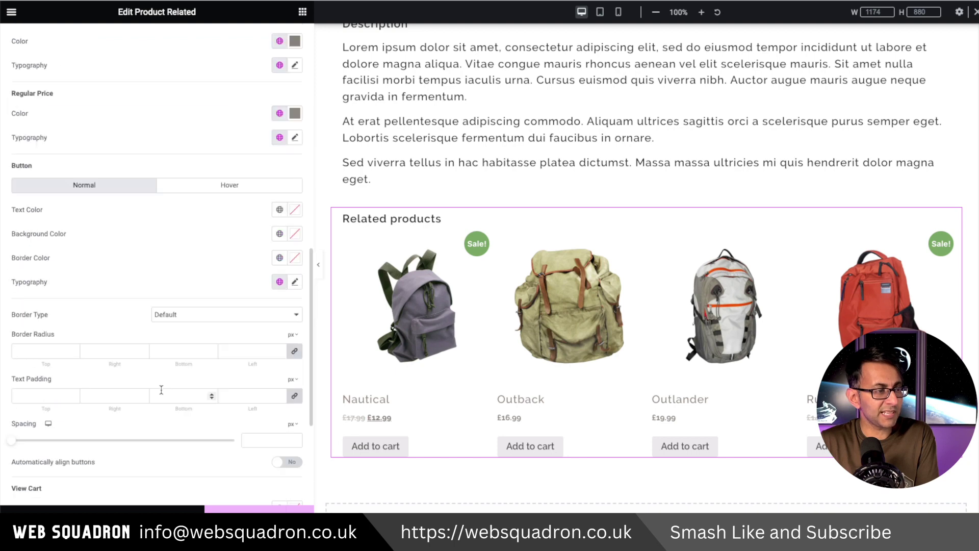
{"action": "scroll", "coordinate": [153, 403], "scroll_direction": "down", "scroll_amount": 5}
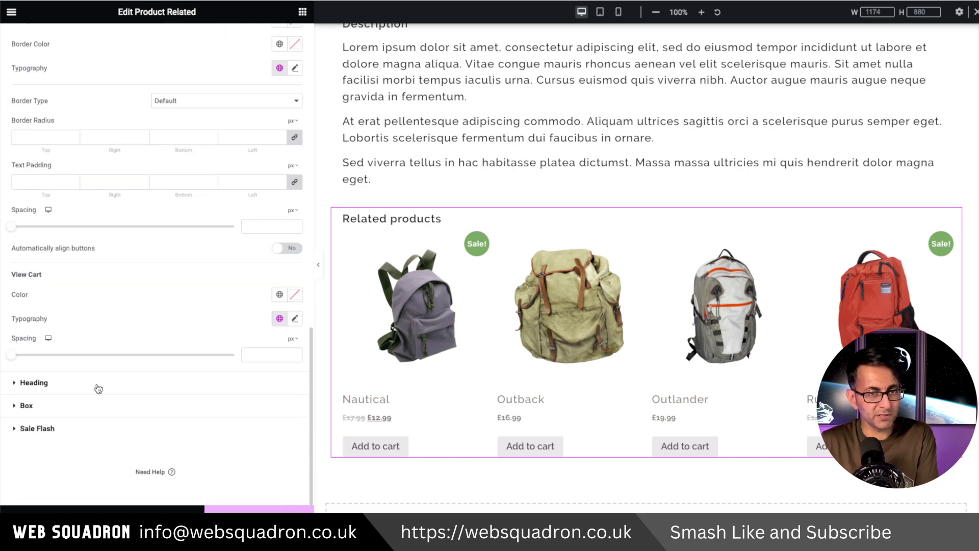
{"action": "left_click", "coordinate": [137, 406]}
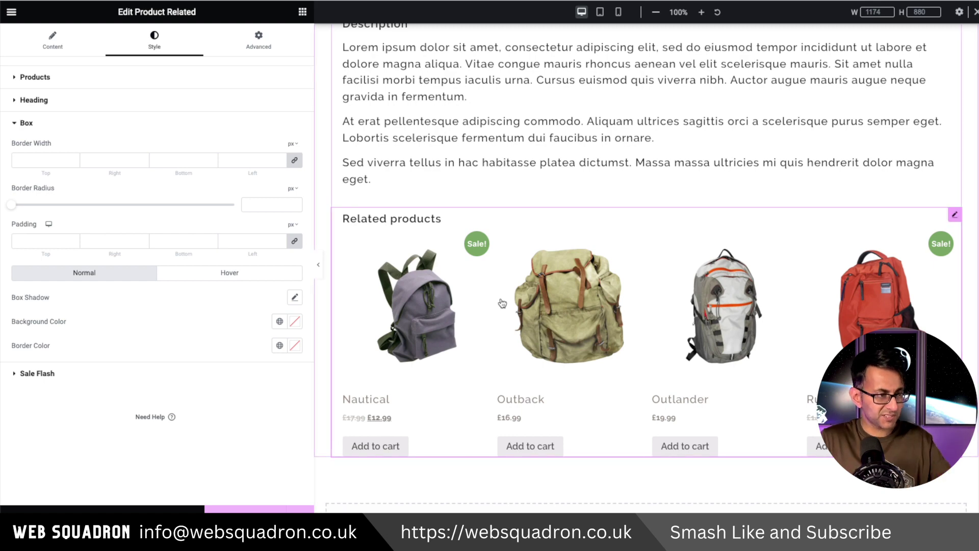
{"action": "left_click", "coordinate": [127, 376]}
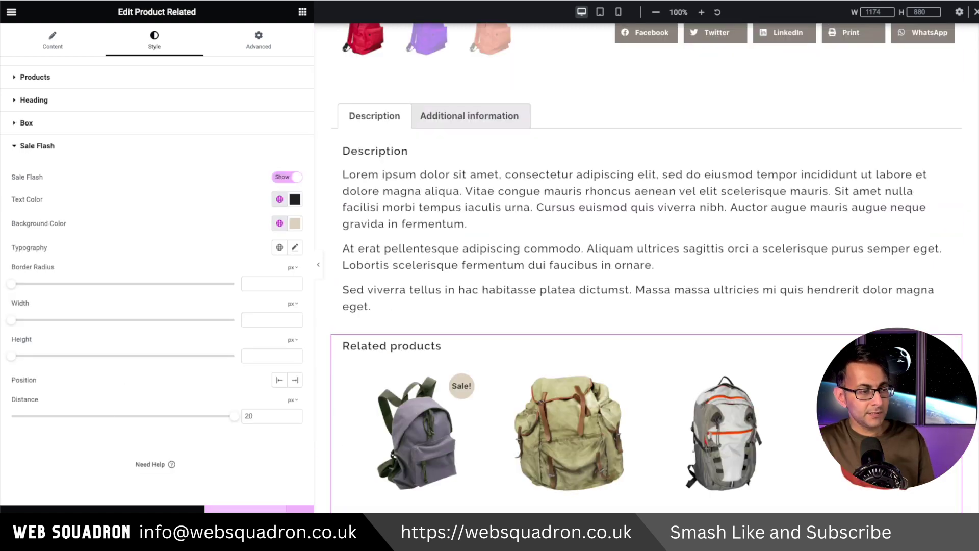
{"action": "left_click", "coordinate": [245, 509]}
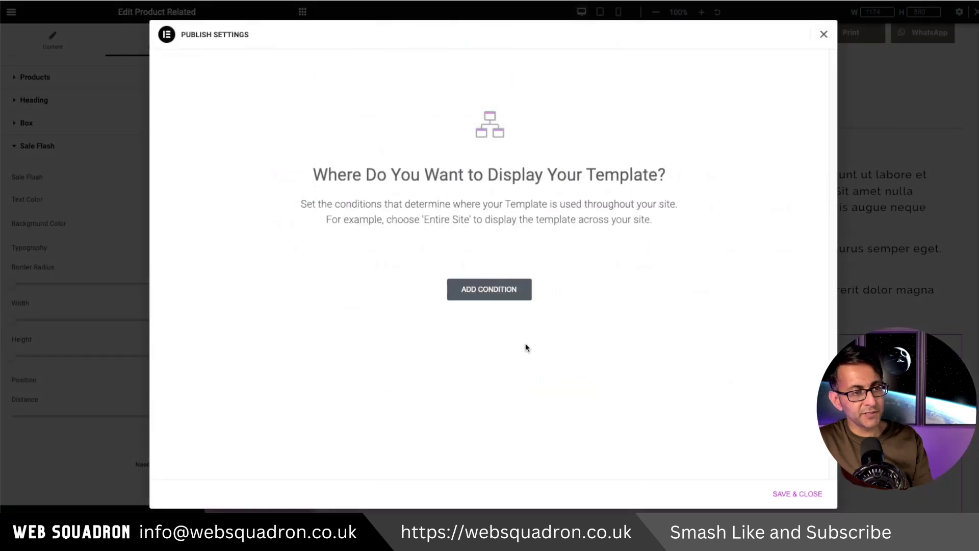
- Add an Include condition targeting all Products and save the display conditions
{"action": "left_click", "coordinate": [493, 293]}
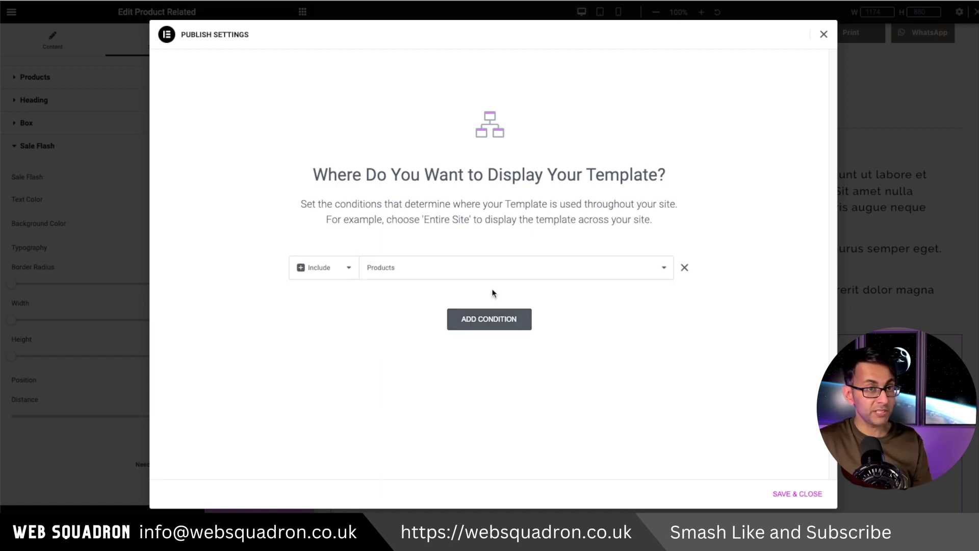
{"action": "left_click", "coordinate": [551, 267]}
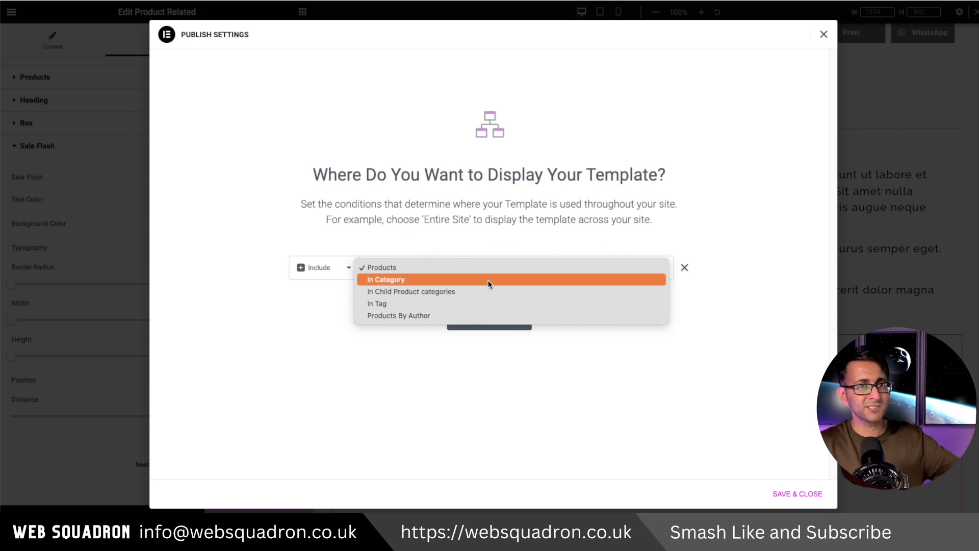
{"action": "left_click", "coordinate": [579, 273]}
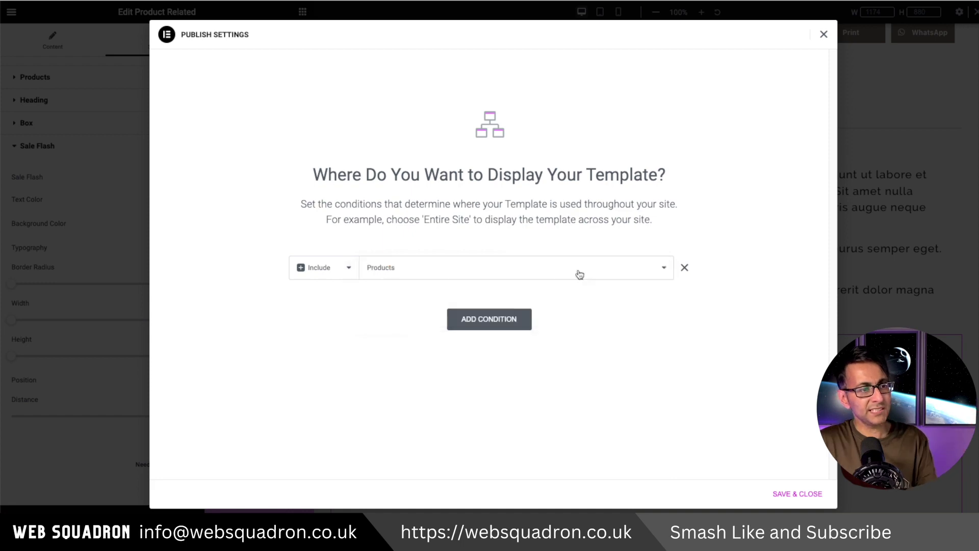
{"action": "left_click", "coordinate": [791, 494]}
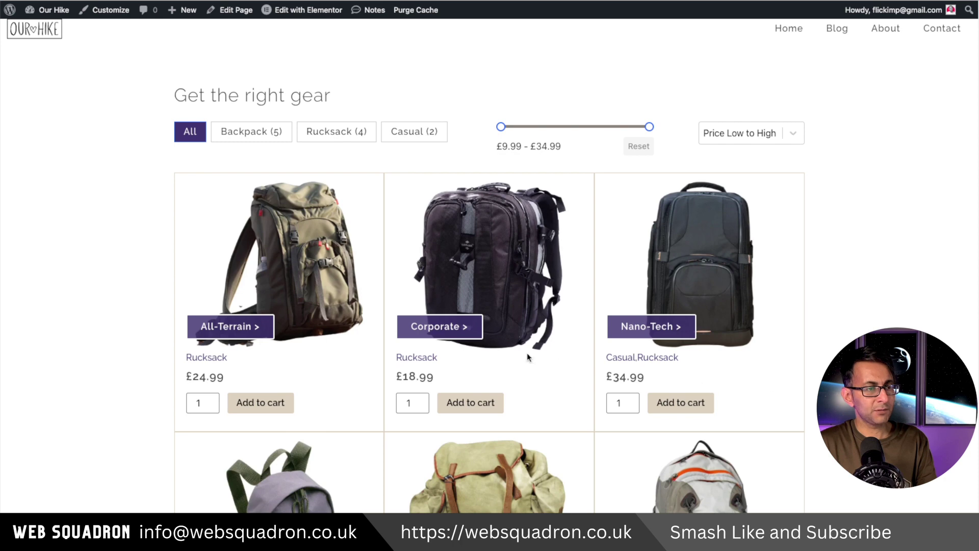
- Open the Corporate backpack page and browse its gallery photos
{"action": "left_click", "coordinate": [481, 264]}
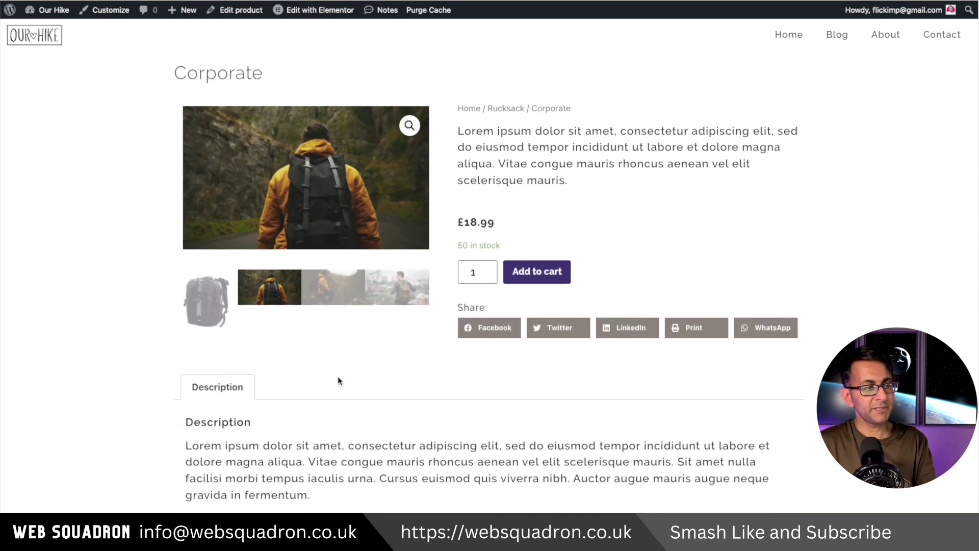
{"action": "left_click", "coordinate": [393, 279]}
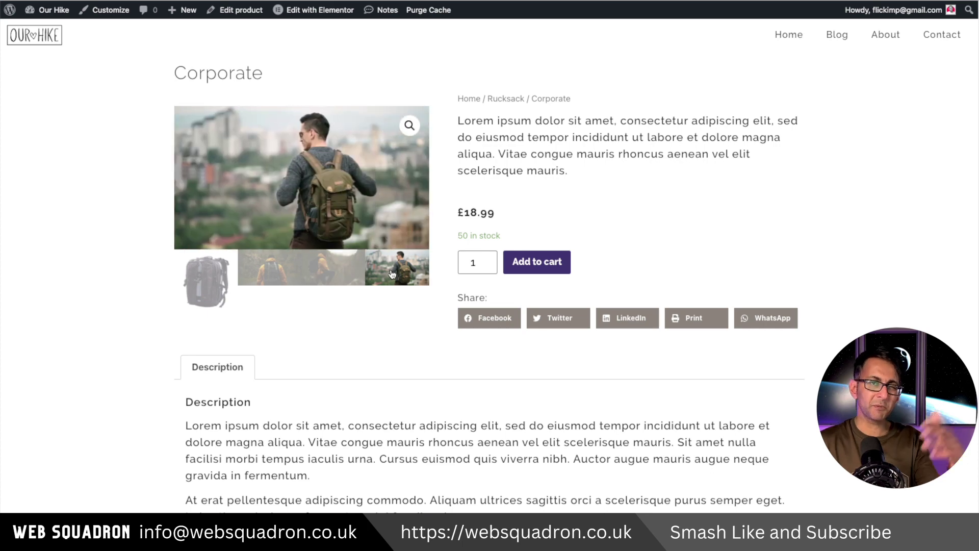
{"action": "left_click", "coordinate": [334, 273]}
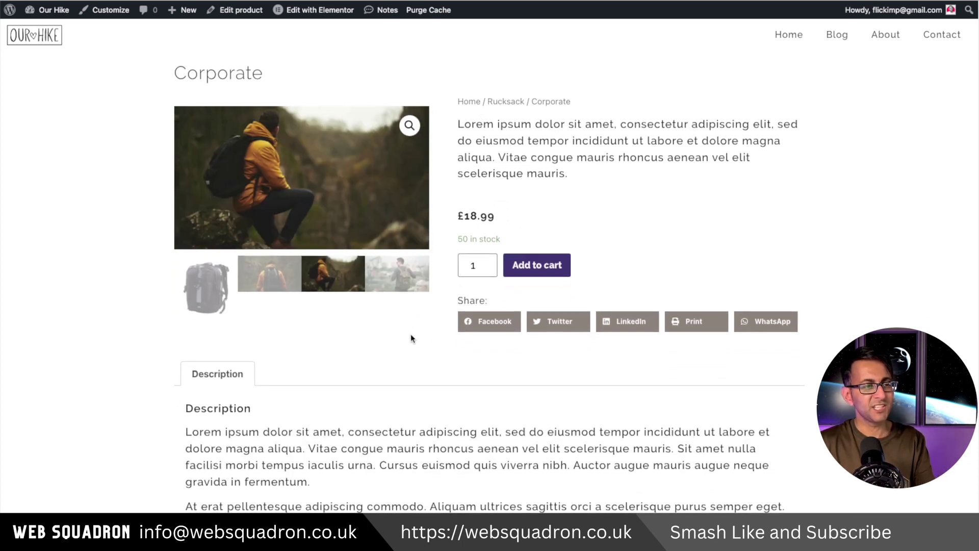
{"action": "left_click", "coordinate": [235, 284]}
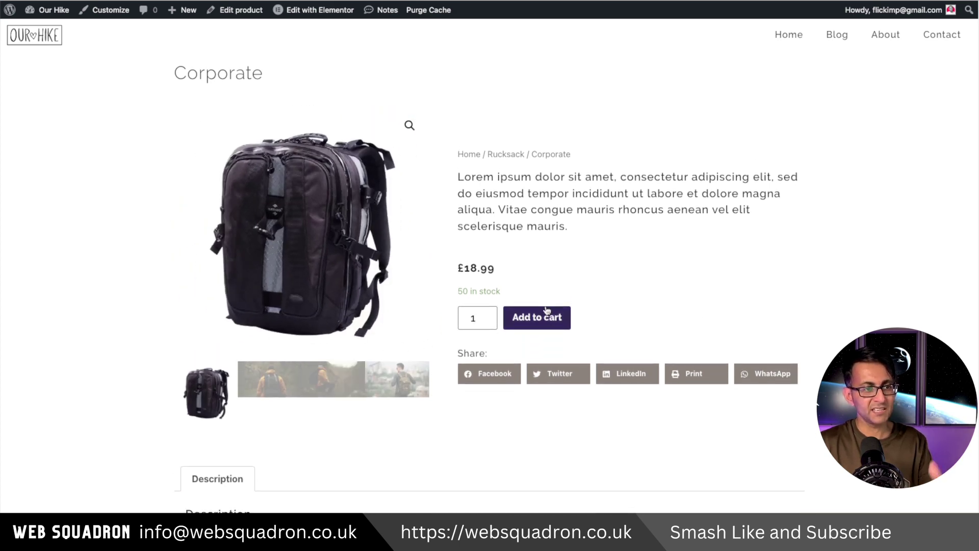
- On the Roamer backpack page, choose the Orange colour, showing £19.99 and 45 in stock
{"action": "scroll", "coordinate": [492, 255], "scroll_direction": "down", "scroll_amount": 8}
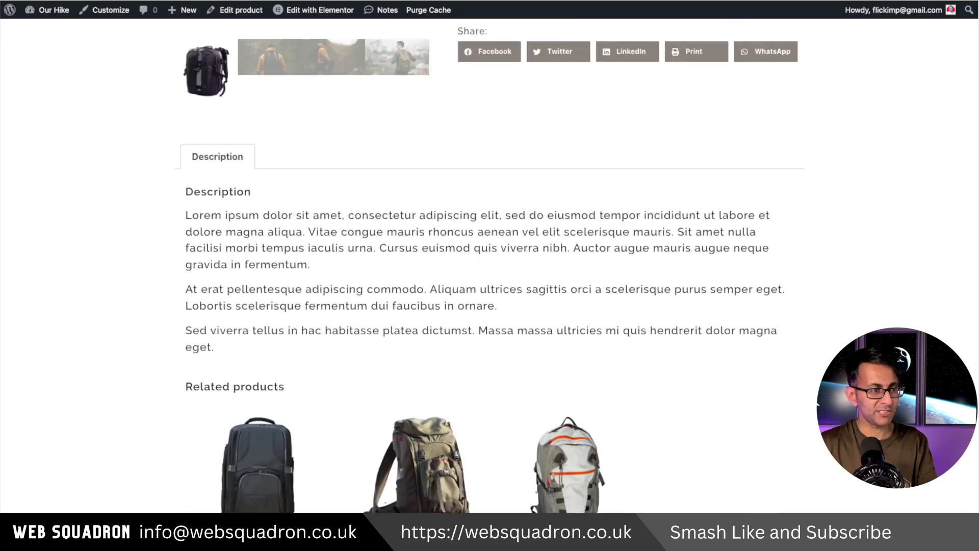
{"action": "scroll", "coordinate": [492, 255], "scroll_direction": "up", "scroll_amount": 8}
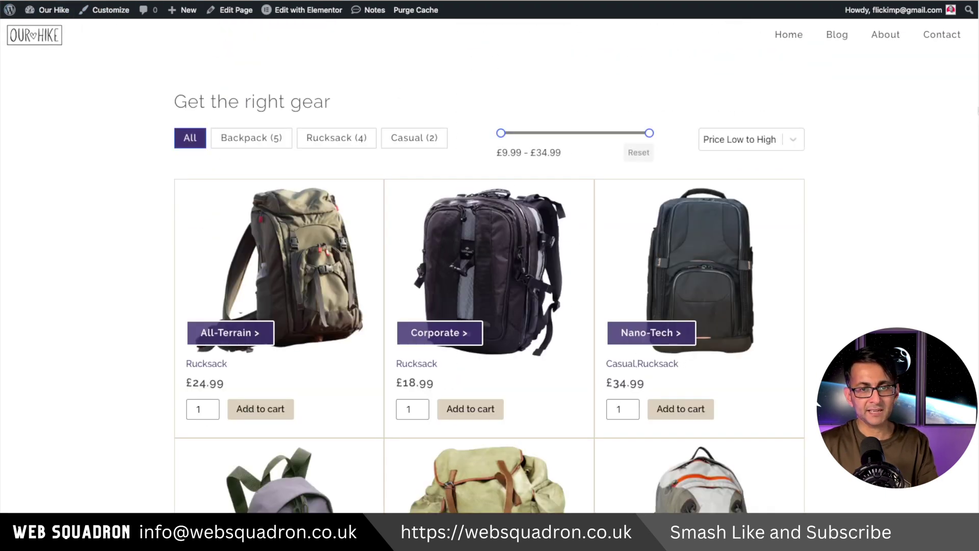
{"action": "scroll", "coordinate": [490, 266], "scroll_direction": "down", "scroll_amount": 5}
{"action": "scroll", "coordinate": [490, 265], "scroll_direction": "down", "scroll_amount": 5}
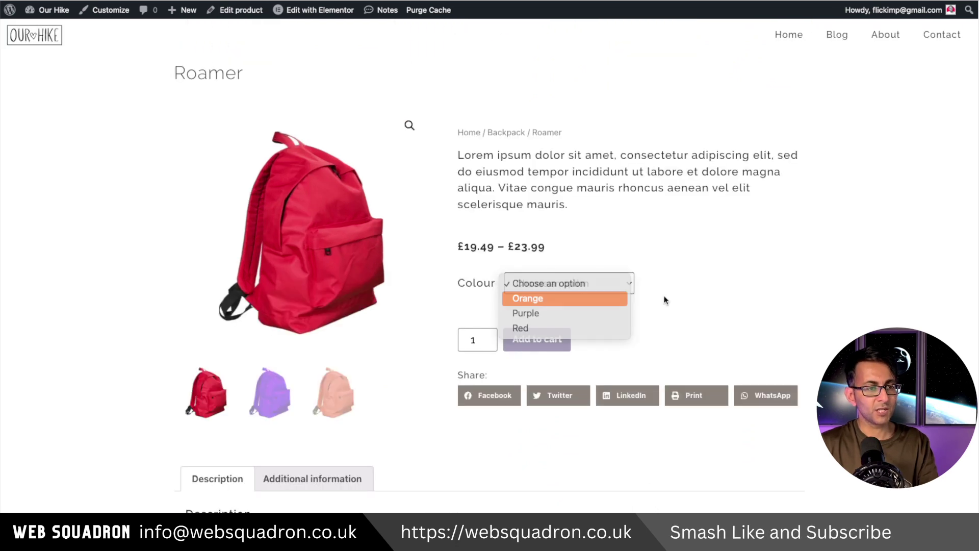
{"action": "left_click", "coordinate": [621, 296]}
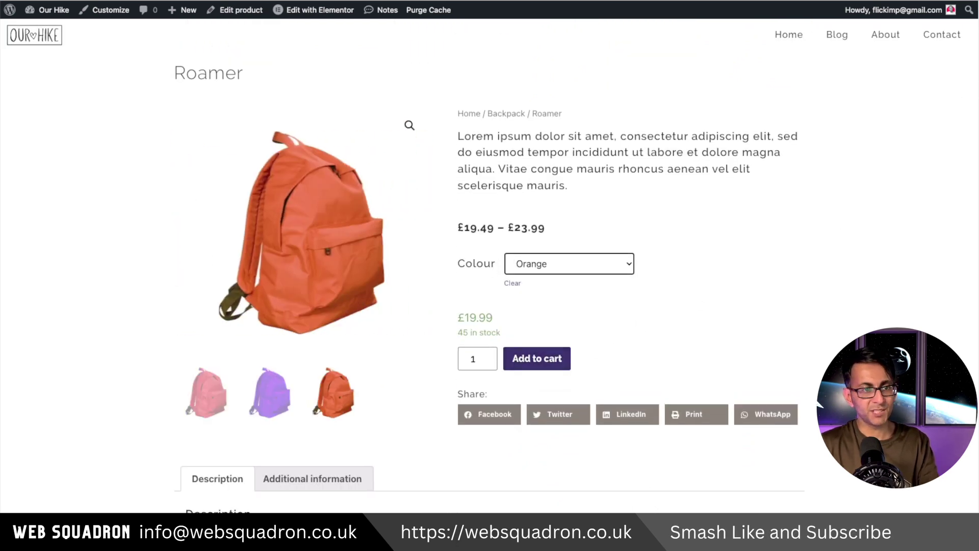
{"action": "scroll", "coordinate": [490, 265], "scroll_direction": "down", "scroll_amount": 10}
{"action": "scroll", "coordinate": [972, 70], "scroll_direction": "up", "scroll_amount": 10}
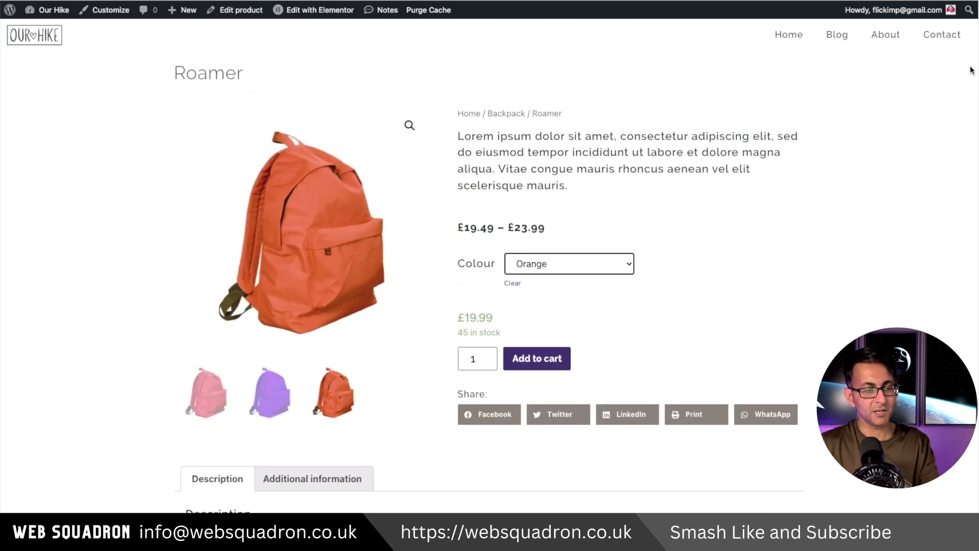